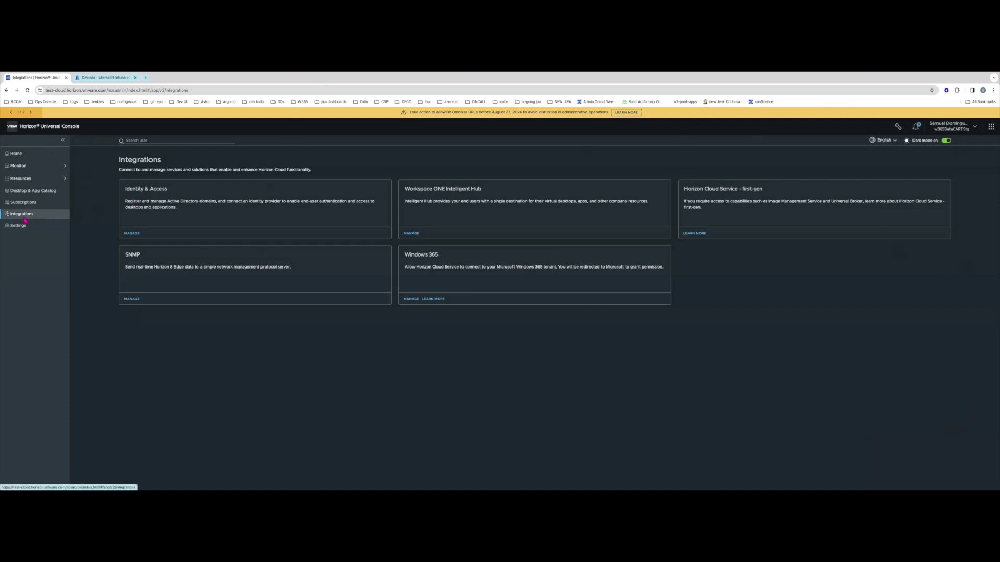
Open the Windows 365 integration's management page and review its tenant connection section
triple_click(415, 256)
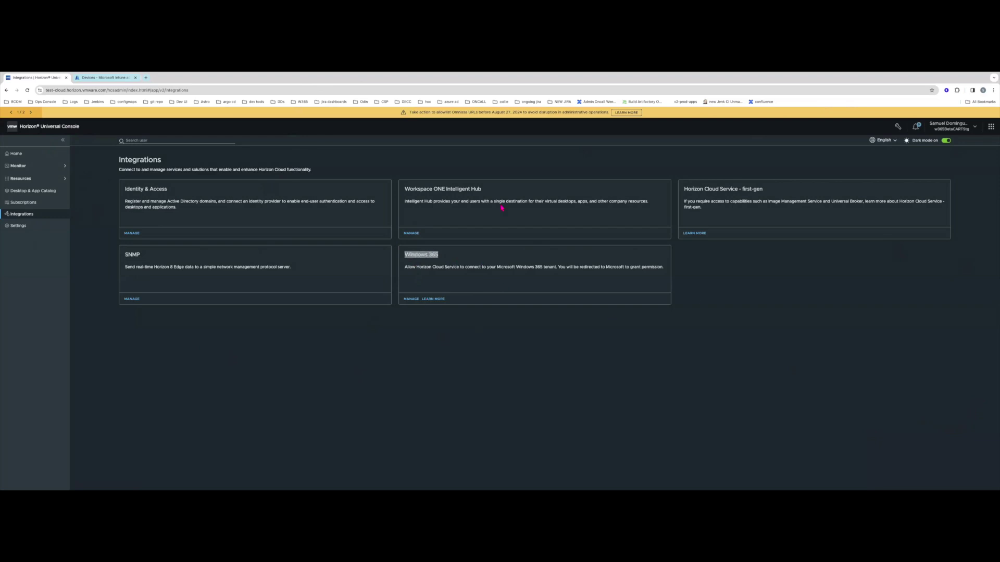
left_click(411, 299)
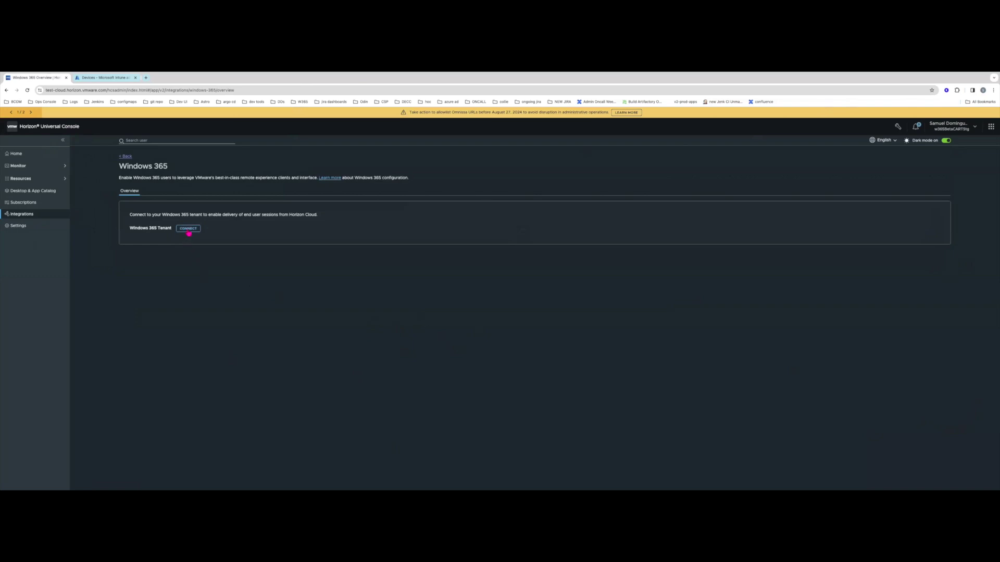
triple_click(210, 215)
left_click(256, 297)
Open the Identity & Access integration and review the configured identity provider's details
left_click(67, 214)
left_click(128, 233)
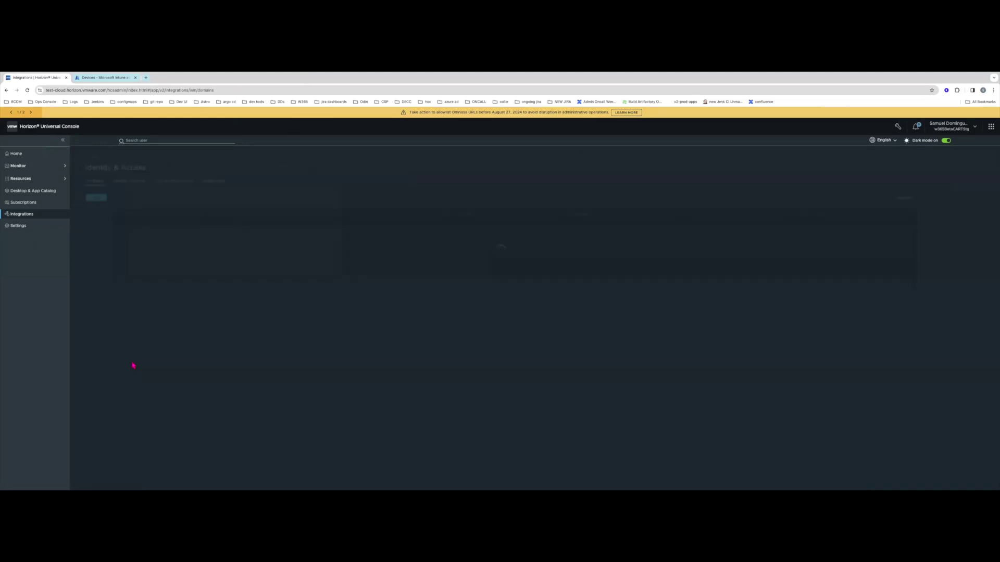
left_click(163, 181)
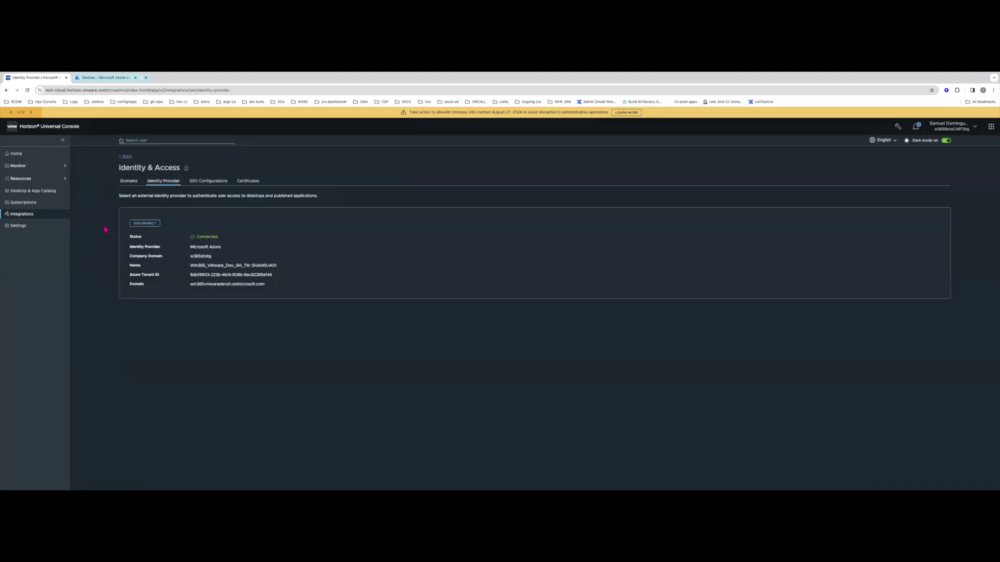
triple_click(137, 166)
left_click(177, 289)
triple_click(202, 247)
Connect the Windows 365 tenant from its integration page, using the administrator account and accepting the permissions requested for the organization
left_click(23, 214)
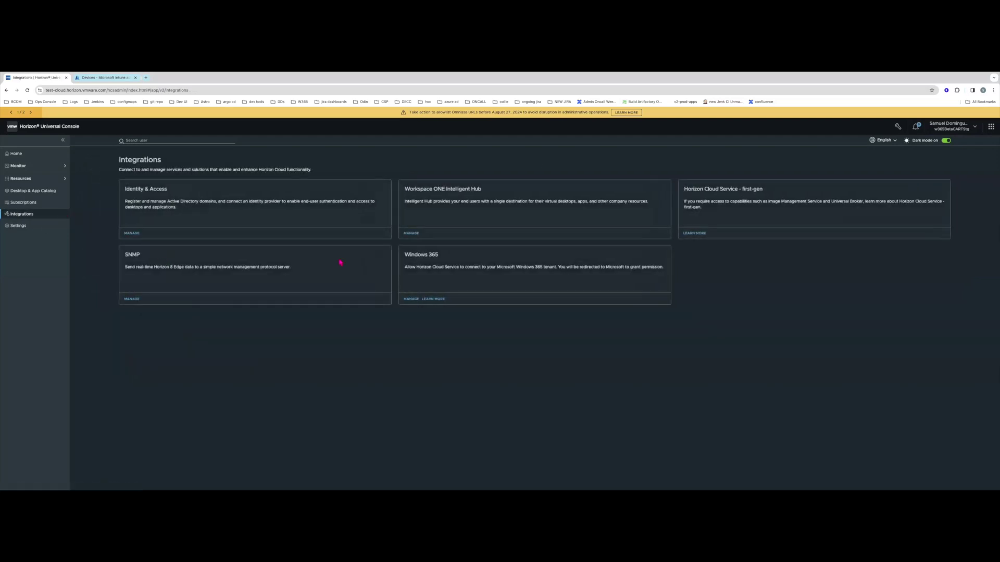
left_click(411, 298)
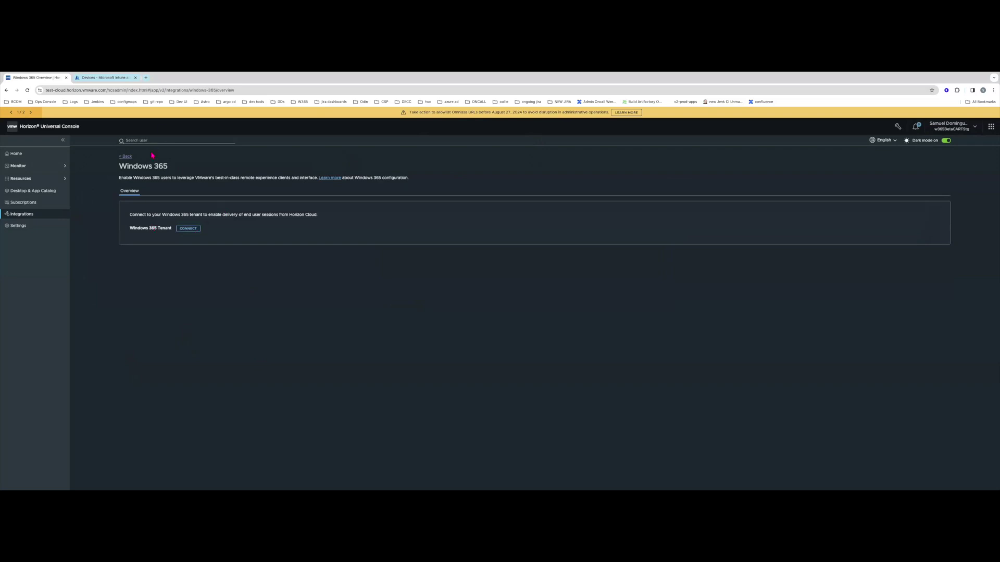
triple_click(140, 166)
left_click(218, 266)
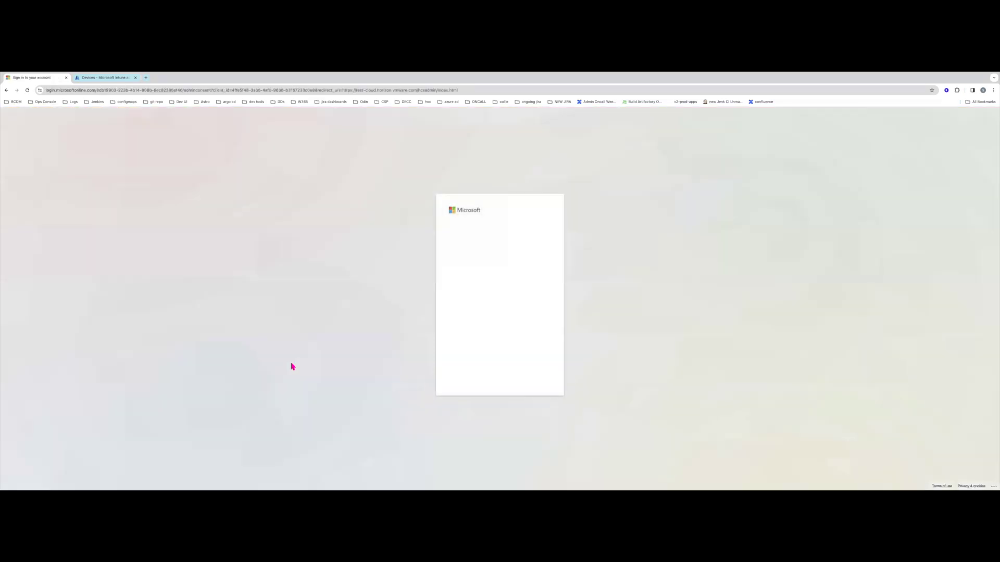
left_click(503, 254)
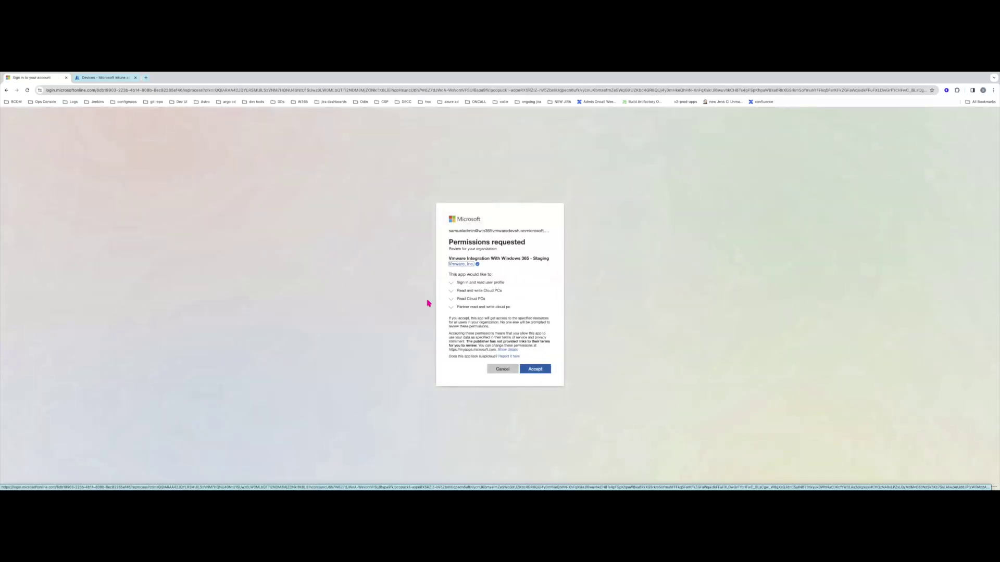
left_click(455, 299)
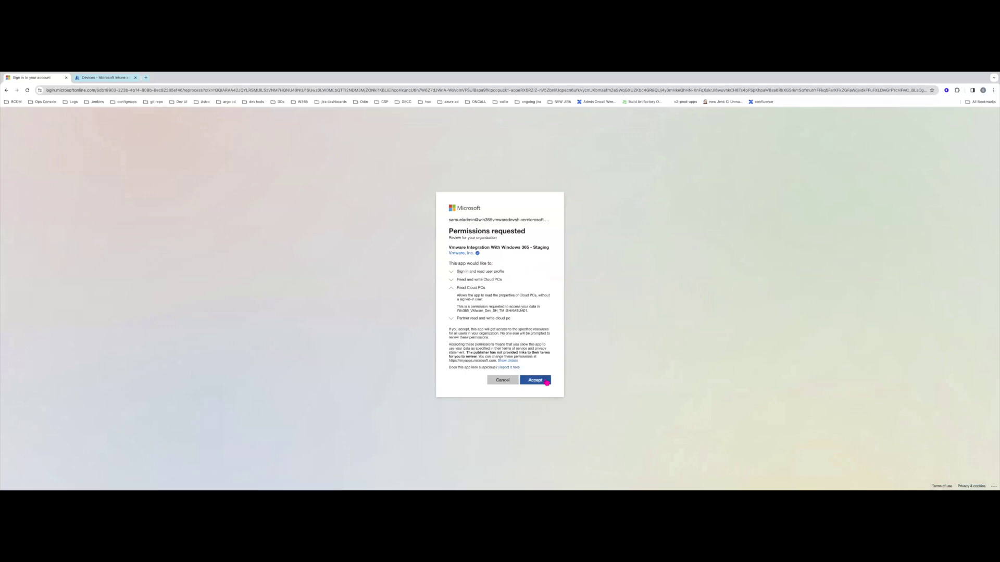
left_click(535, 381)
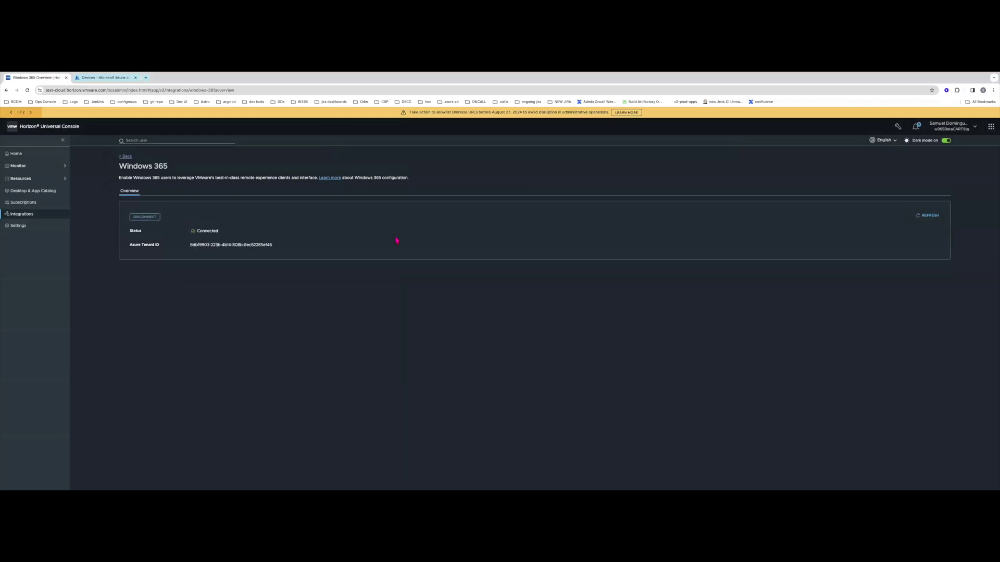
Switch to the Microsoft Intune admin center and open the Windows 365 partner connectors among the tenant's connectors and tokens
key("ctrl+Tab")
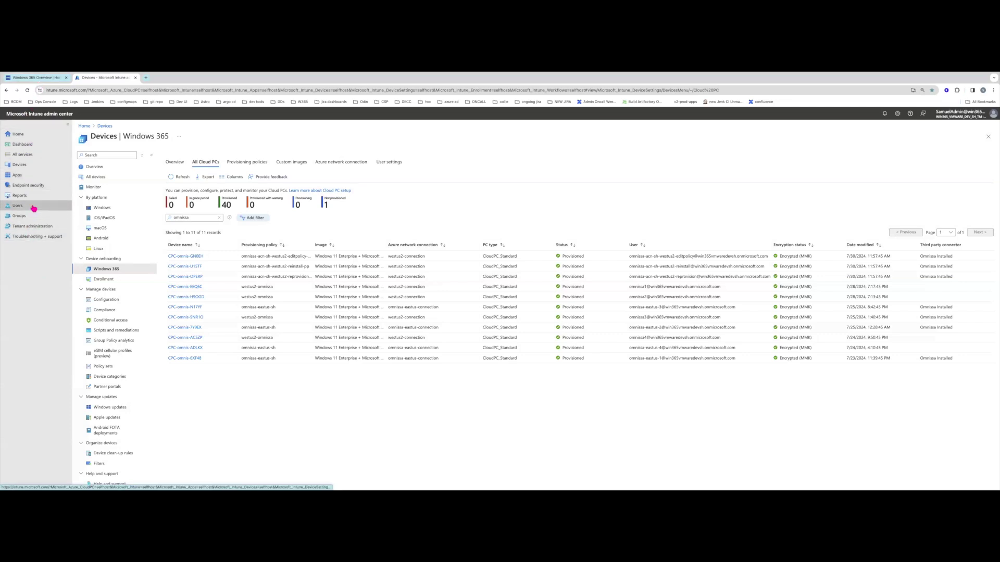
left_click(37, 114)
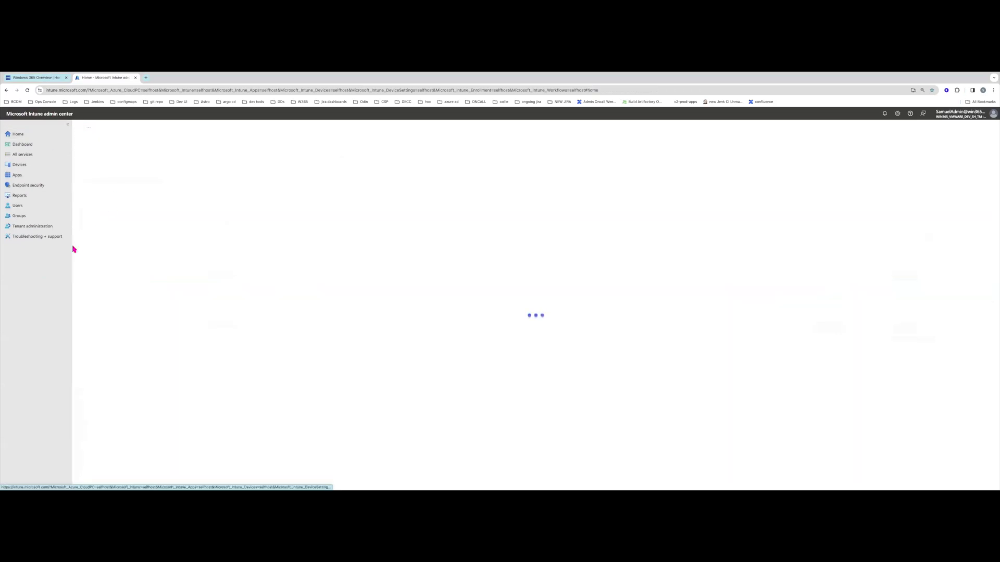
left_click(47, 227)
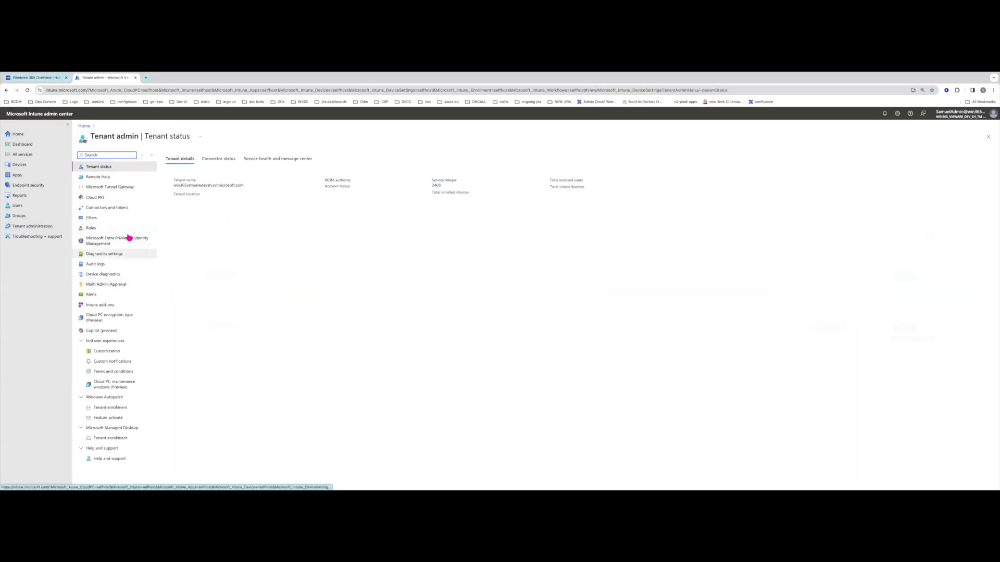
left_click(123, 207)
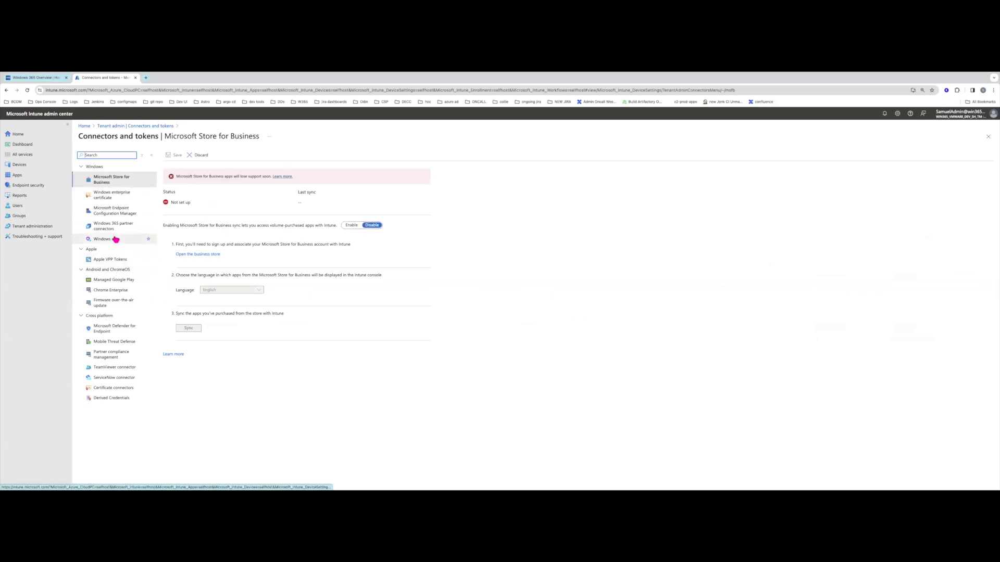
left_click(116, 226)
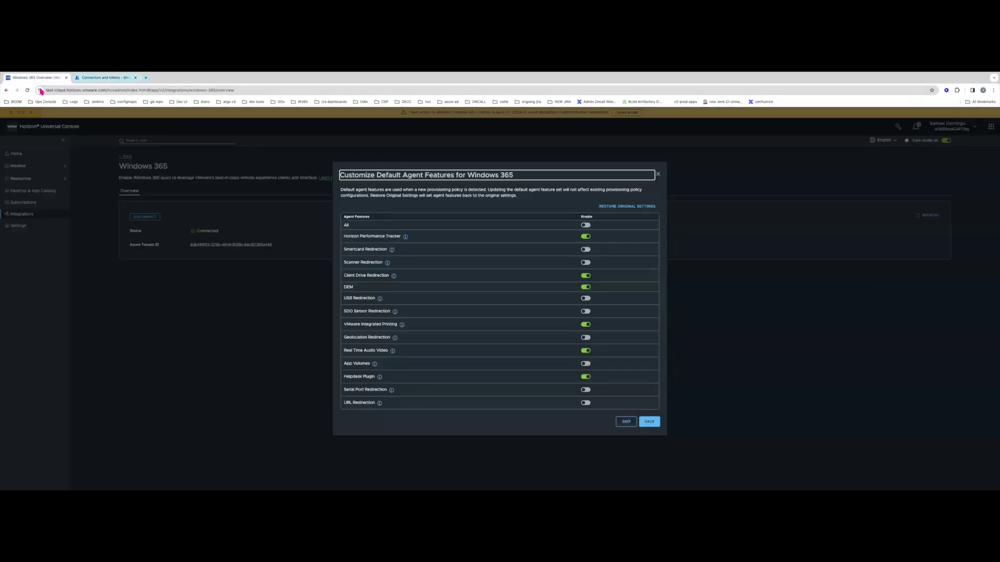
Return to Horizon Universal Console and save the default agent features for Windows 365
left_click(36, 78)
left_click(432, 210)
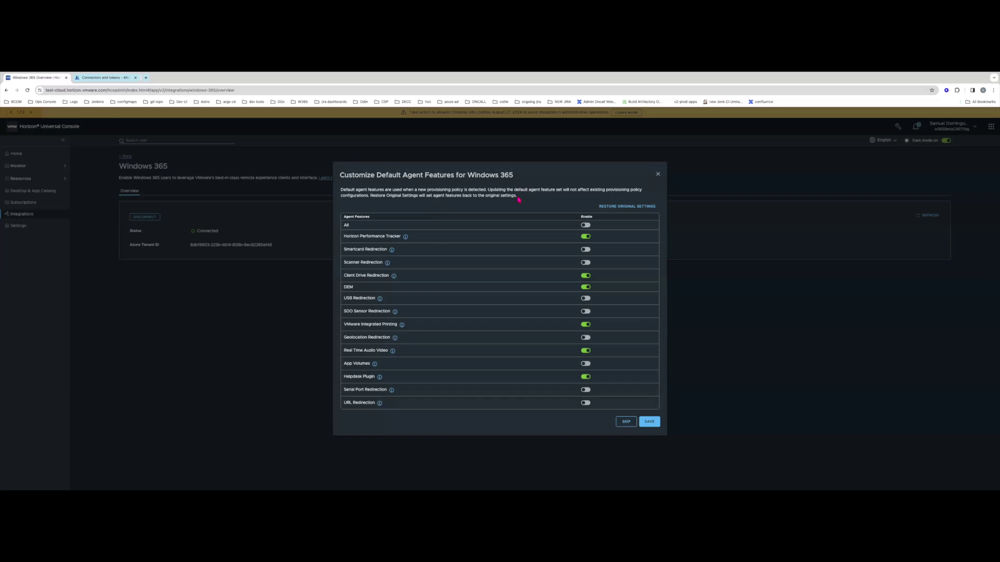
left_click(649, 426)
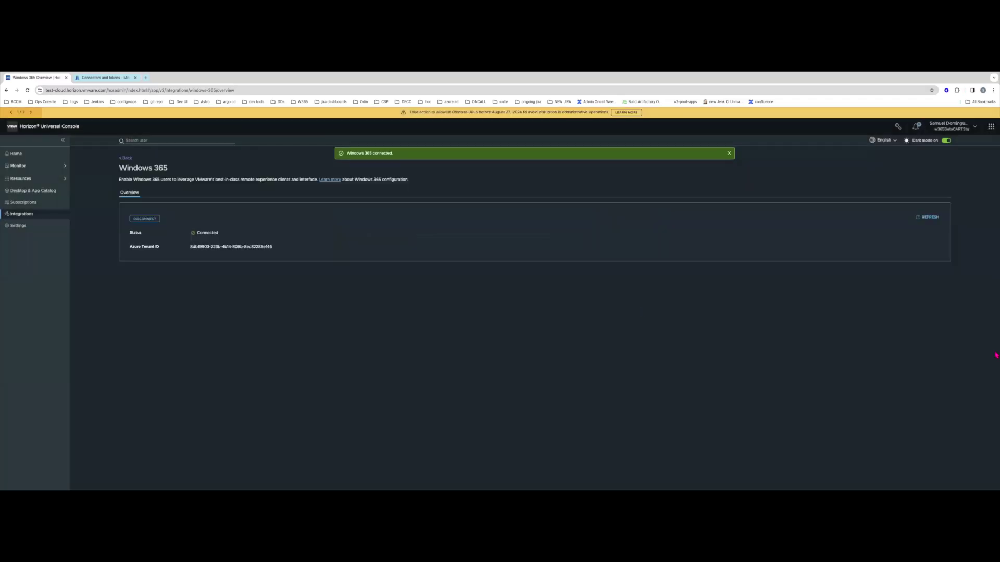
Open the capacity resources and check the provider type of the listed Horizon Edge
left_click(7, 179)
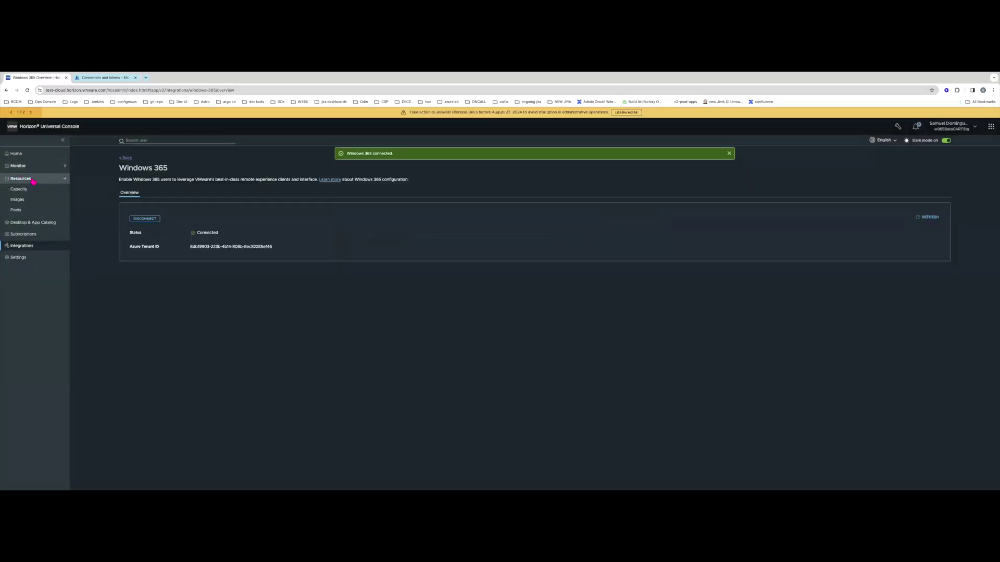
left_click(19, 189)
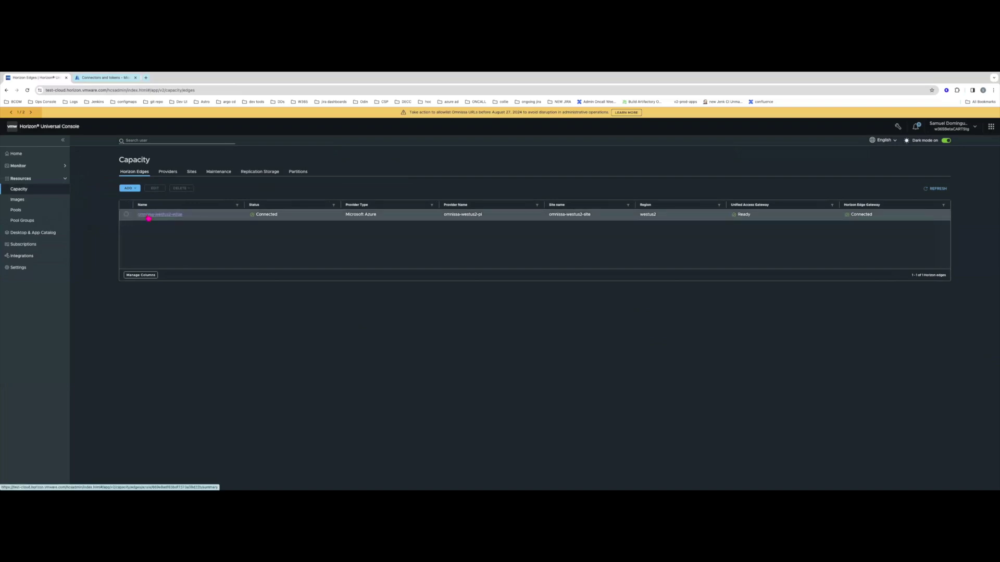
triple_click(360, 215)
left_click(353, 264)
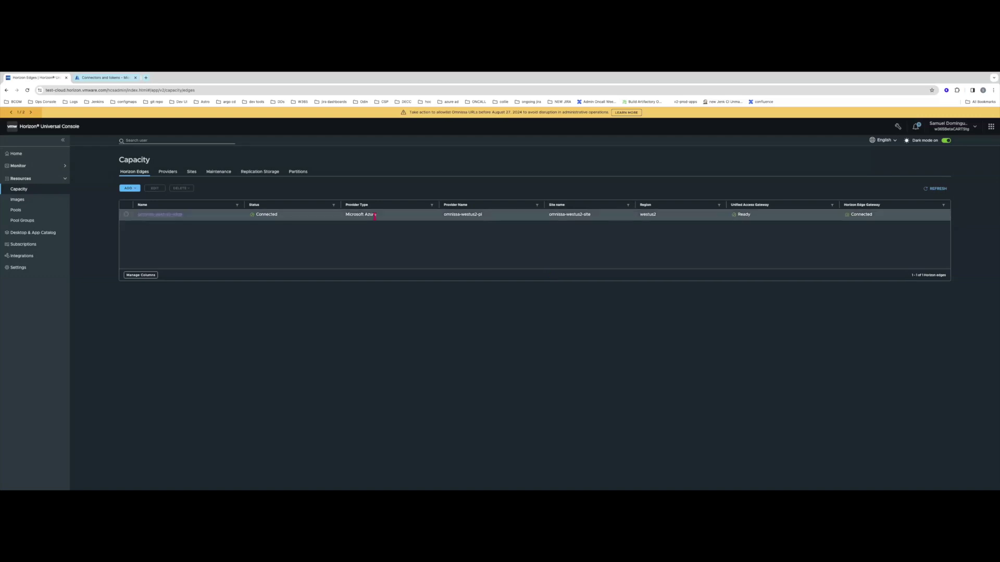
Examine the omnissa-westus2-edge summary, including its gateway, SSO configuration and App Volumes storage sections, and return to the edge list
left_click(172, 214)
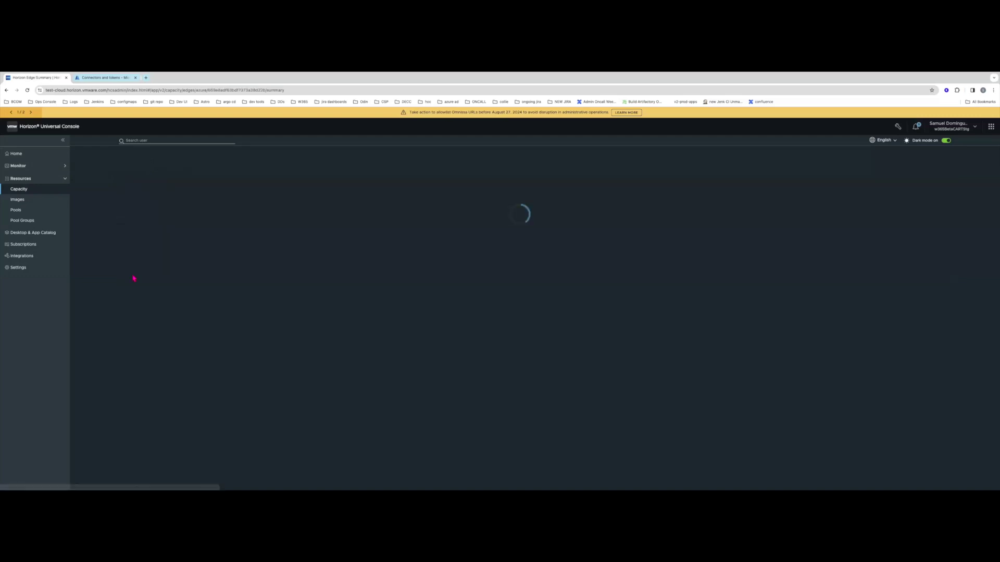
scroll(85, 282, "down", 8)
scroll(100, 280, "down", 2)
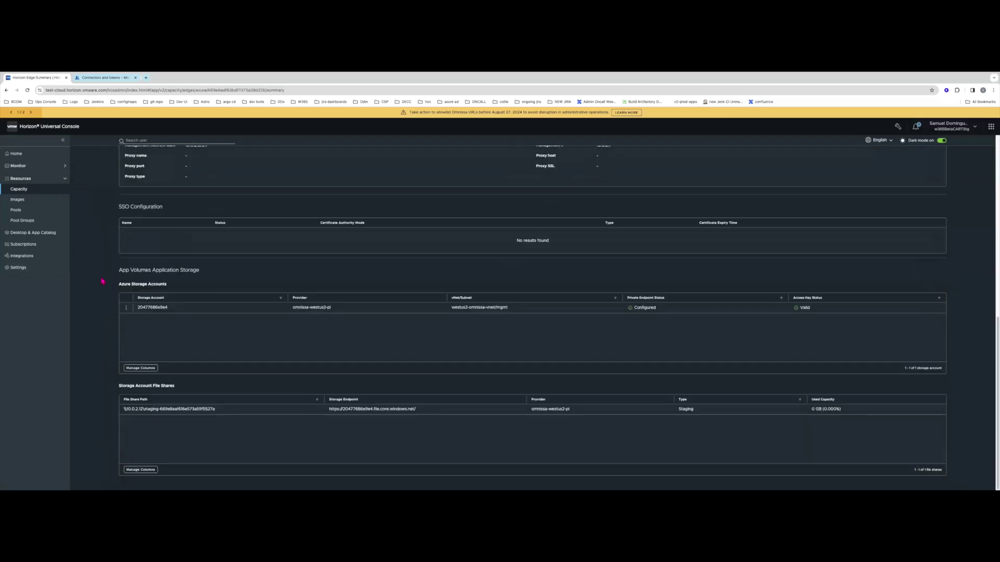
scroll(152, 312, "up", 5)
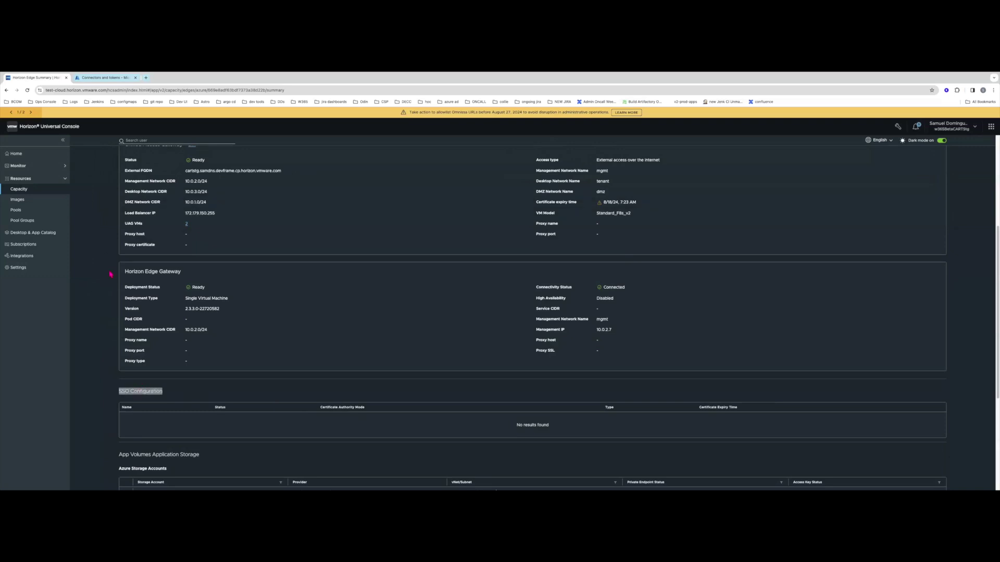
scroll(106, 273, "up", 5)
scroll(118, 272, "down", 15)
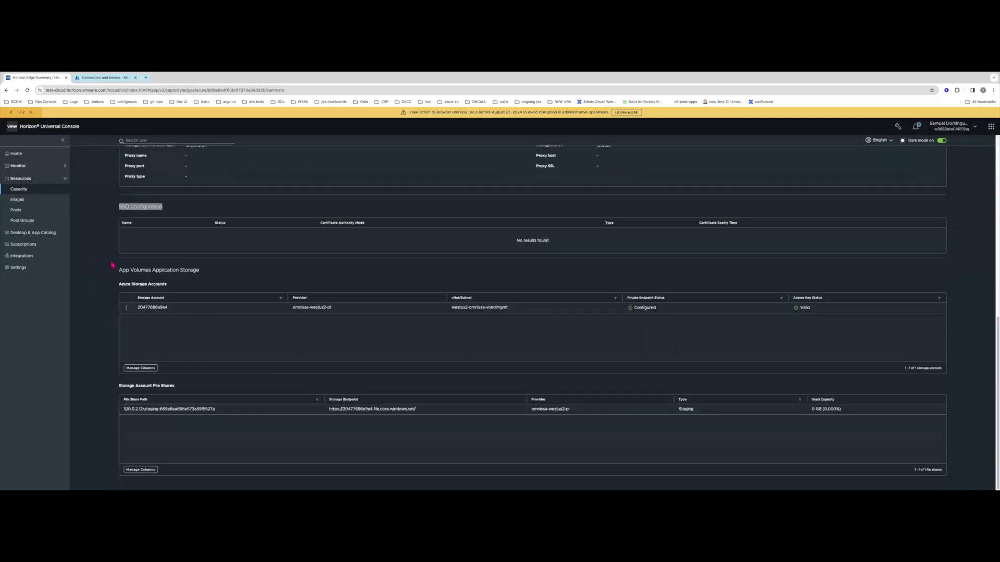
scroll(112, 263, "up", 2)
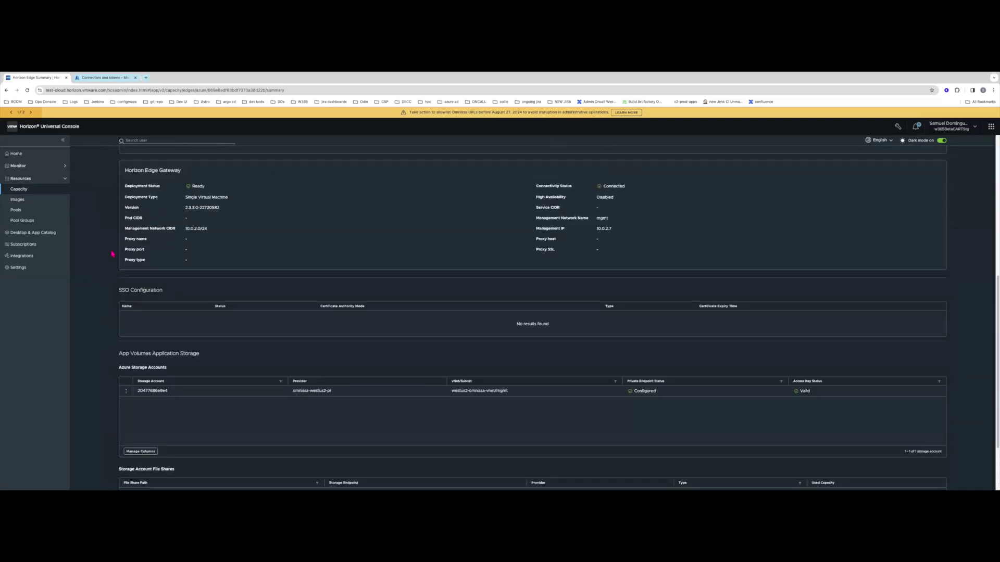
scroll(111, 254, "up", 6)
left_click(128, 158)
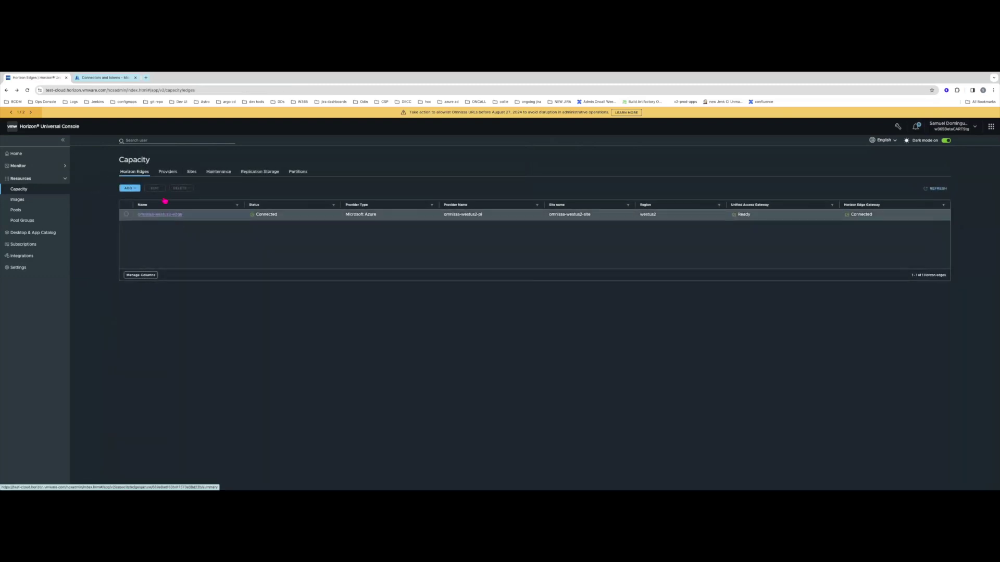
Recheck the edge's provider type and view the platform options available for adding a Horizon Edge
left_click(363, 214)
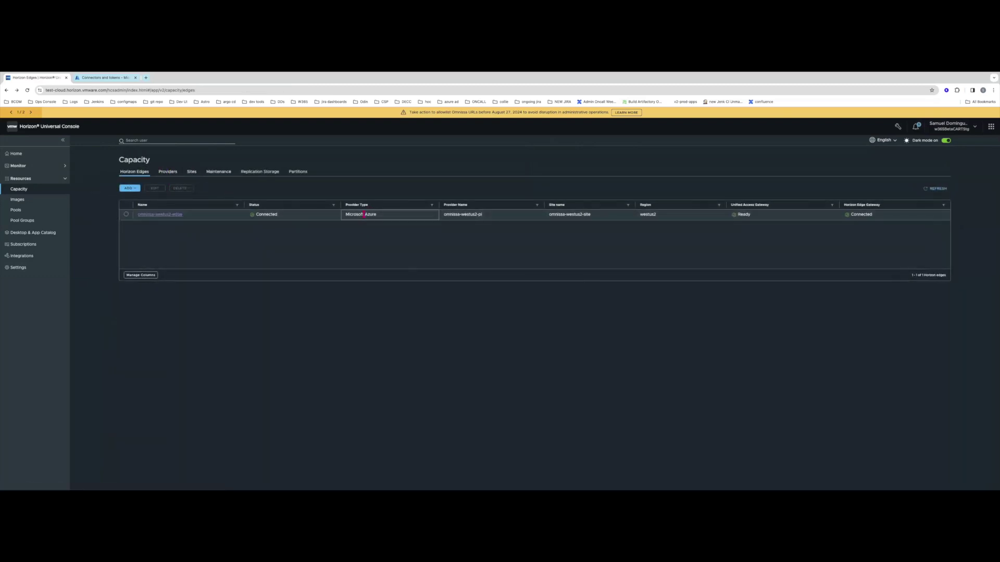
triple_click(363, 215)
left_click(130, 188)
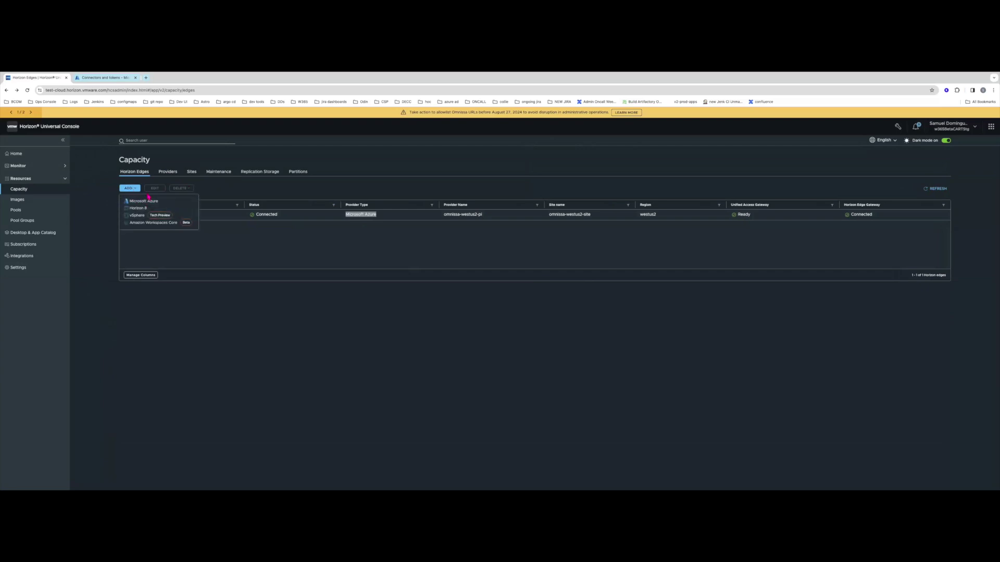
left_click(574, 233)
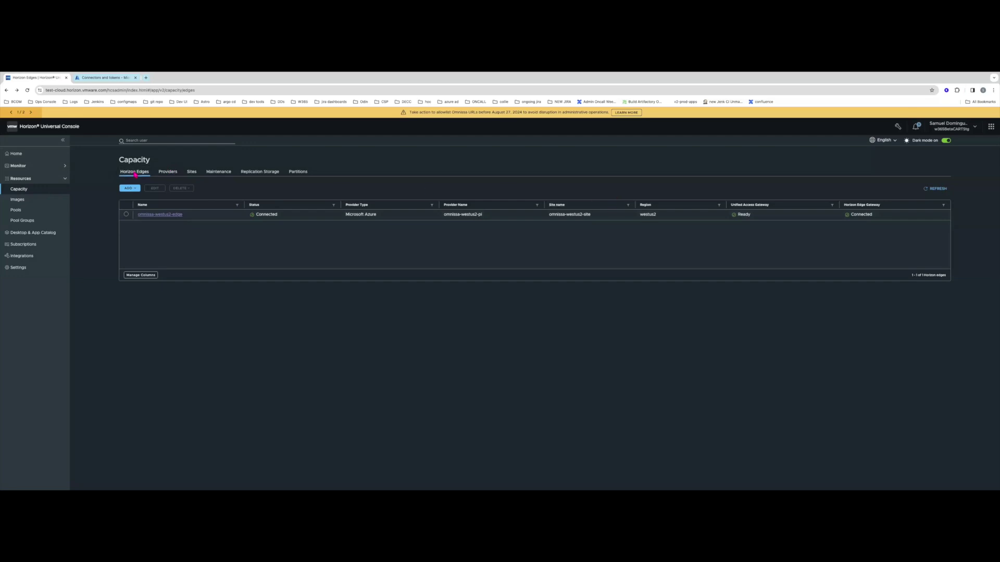
Add a new Windows 365 provider, name it westus2-w365-provider, and copy the name
left_click(167, 172)
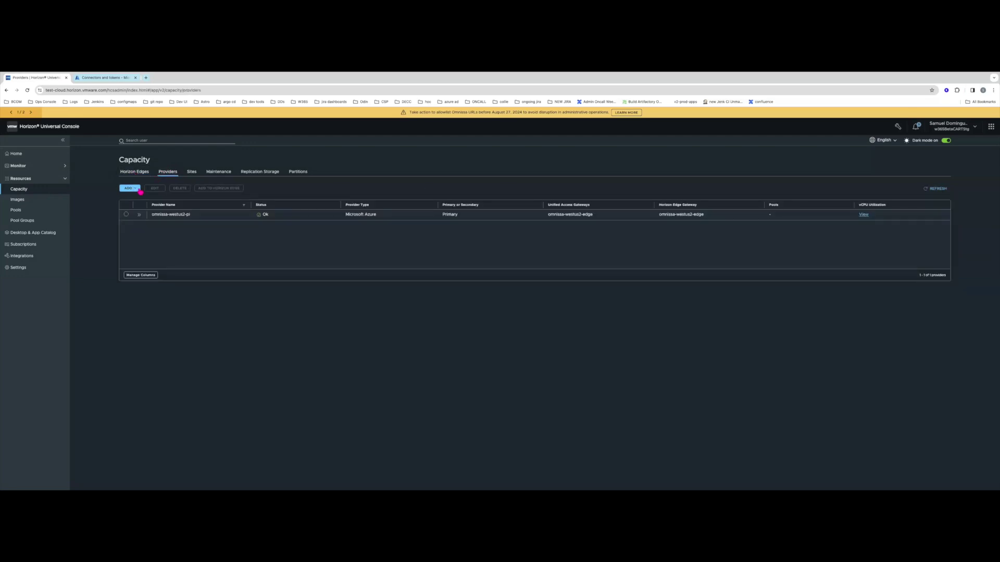
left_click(133, 189)
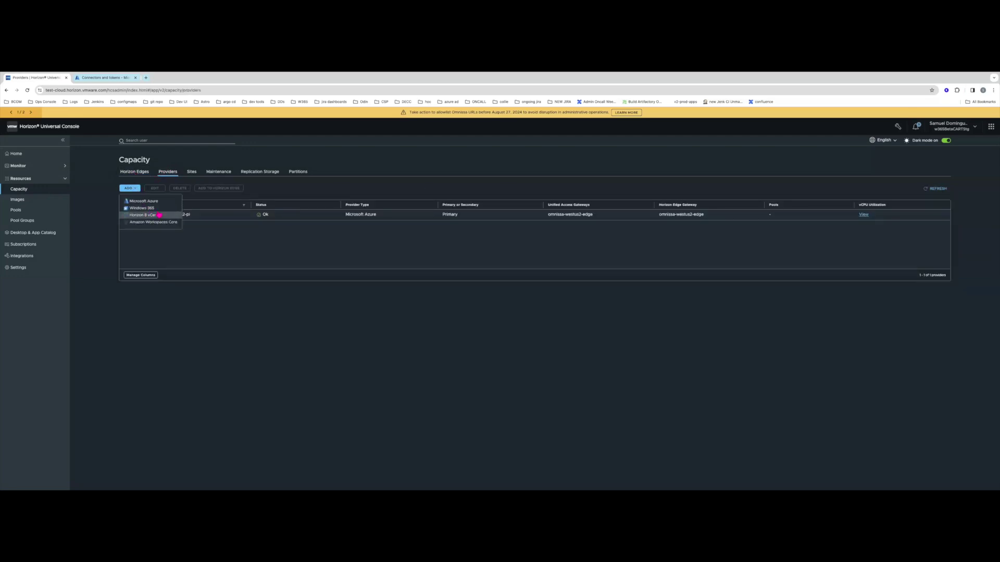
left_click(156, 208)
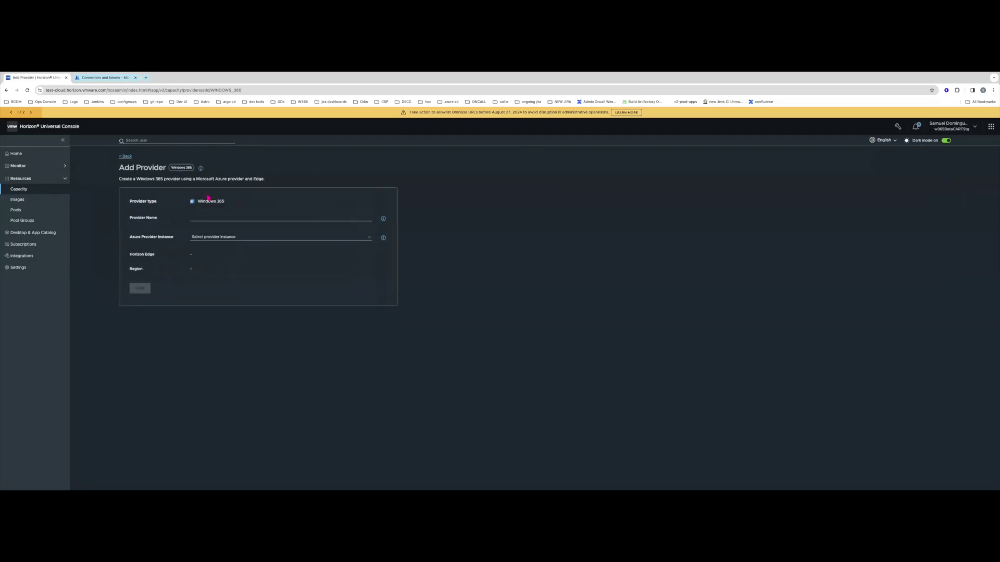
triple_click(204, 201)
left_click(254, 219)
type("we")
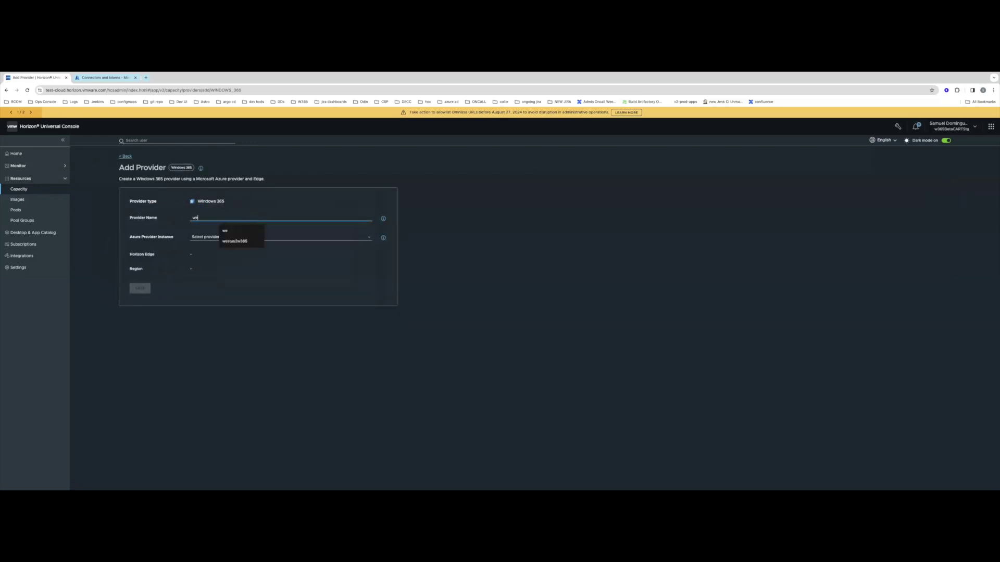
type("stus2-w365-provider")
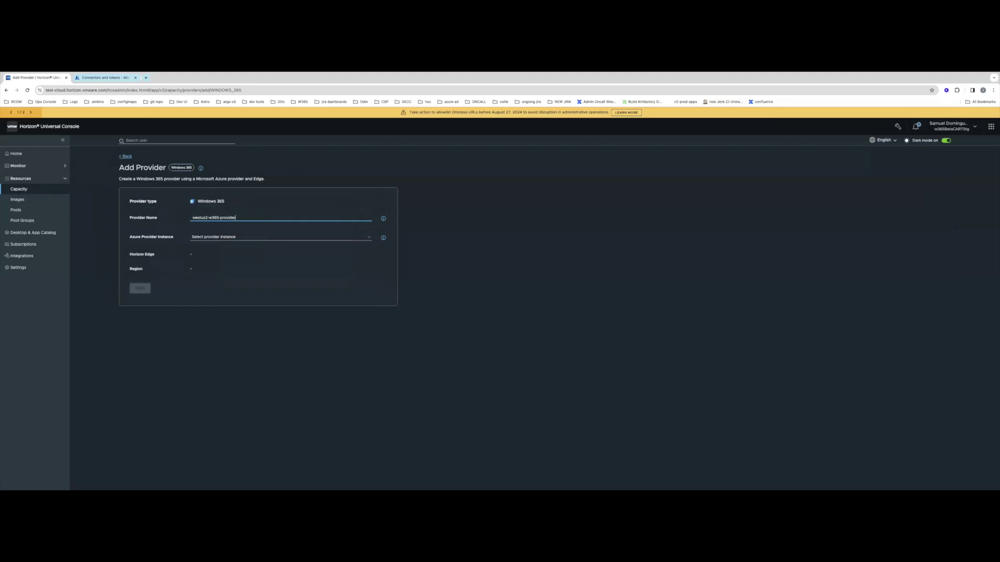
key("ctrl+a")
key("ctrl+c")
Base the provider on the Azure provider instance omnissa-westus2-pi and save it
left_click(231, 239)
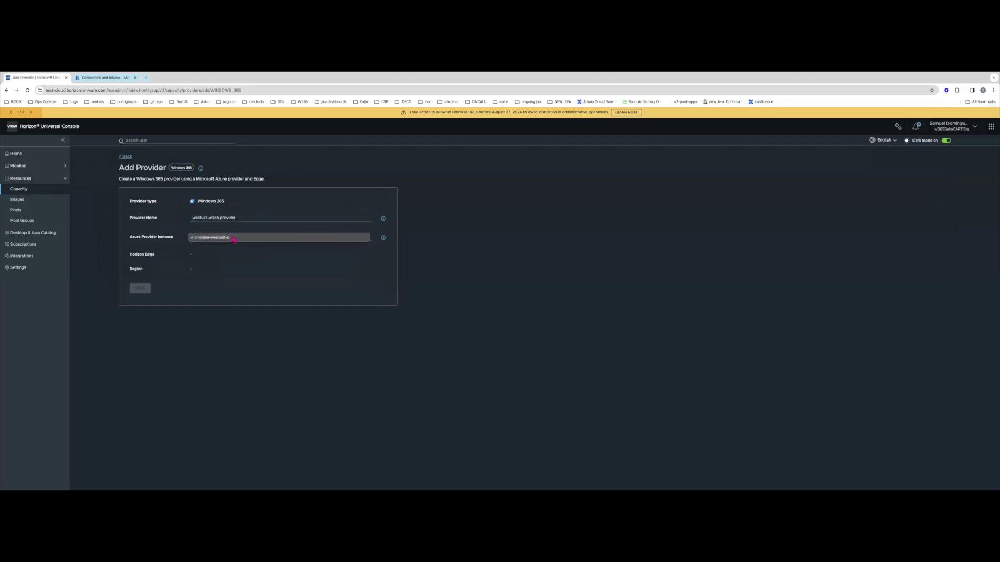
left_click(207, 238)
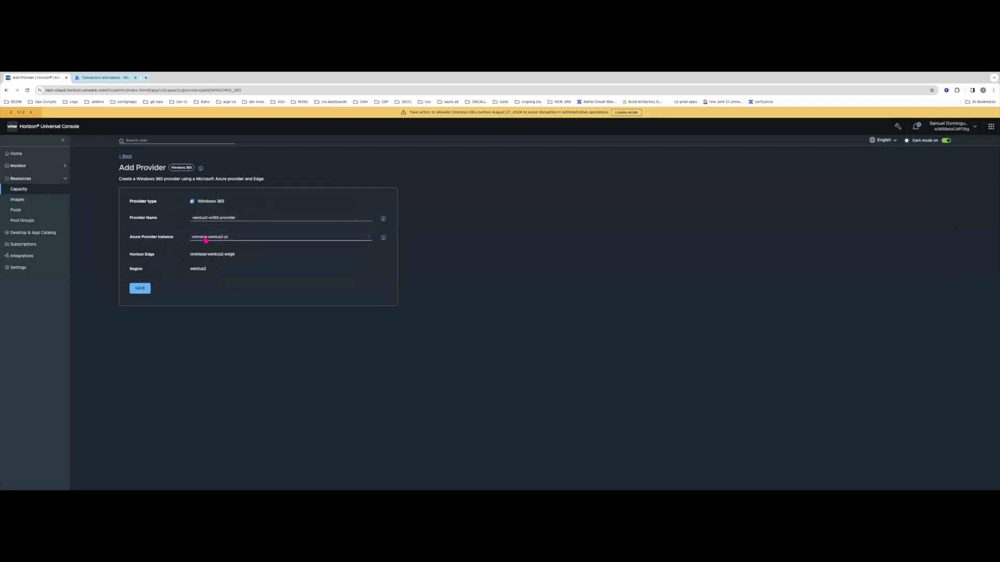
triple_click(202, 209)
left_click(224, 271)
triple_click(174, 238)
triple_click(205, 201)
left_click(195, 344)
left_click(148, 289)
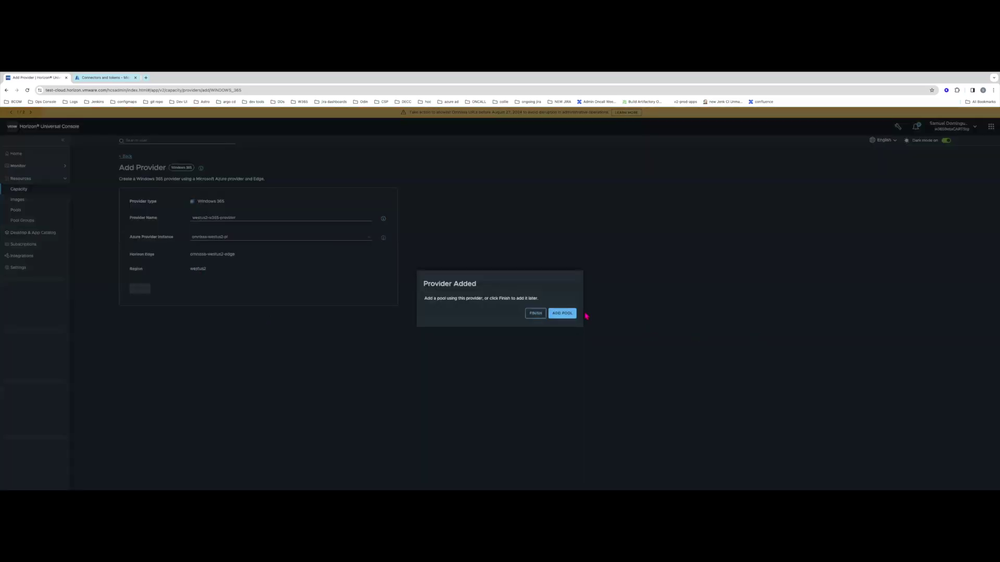
Add a pool for the new provider and name it westus2-w365-pool
left_click(568, 314)
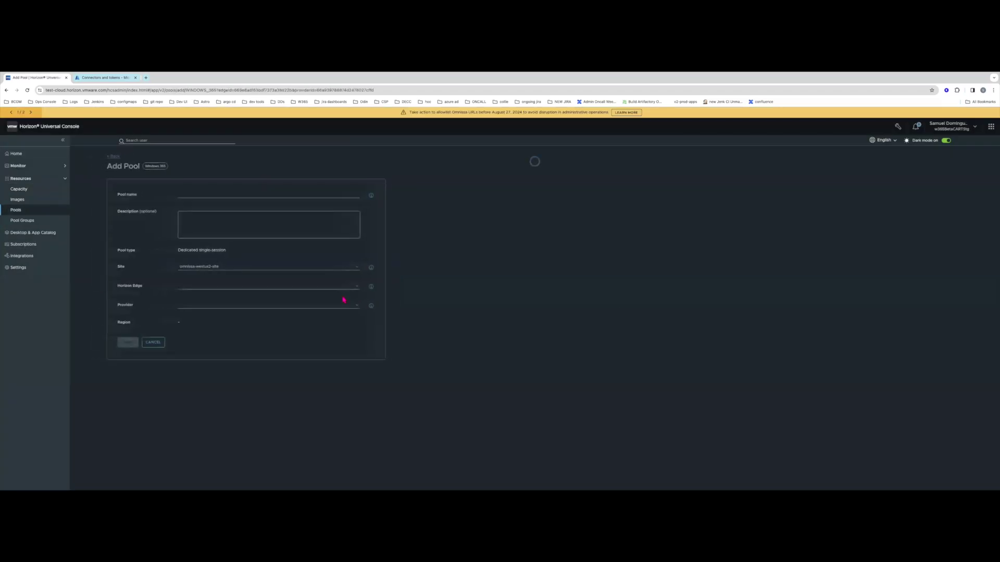
left_click(237, 193)
key("ctrl+v")
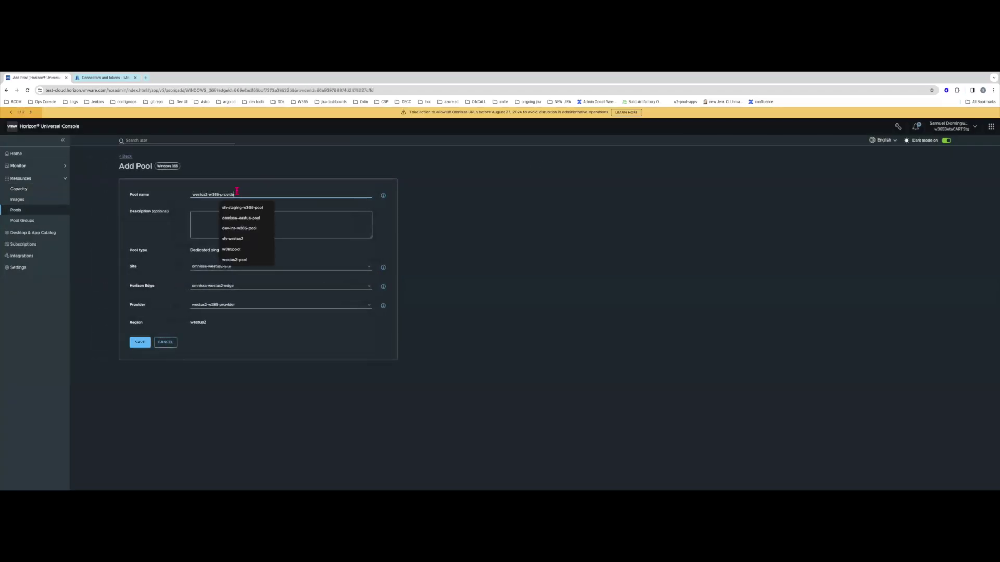
key("BackSpace")
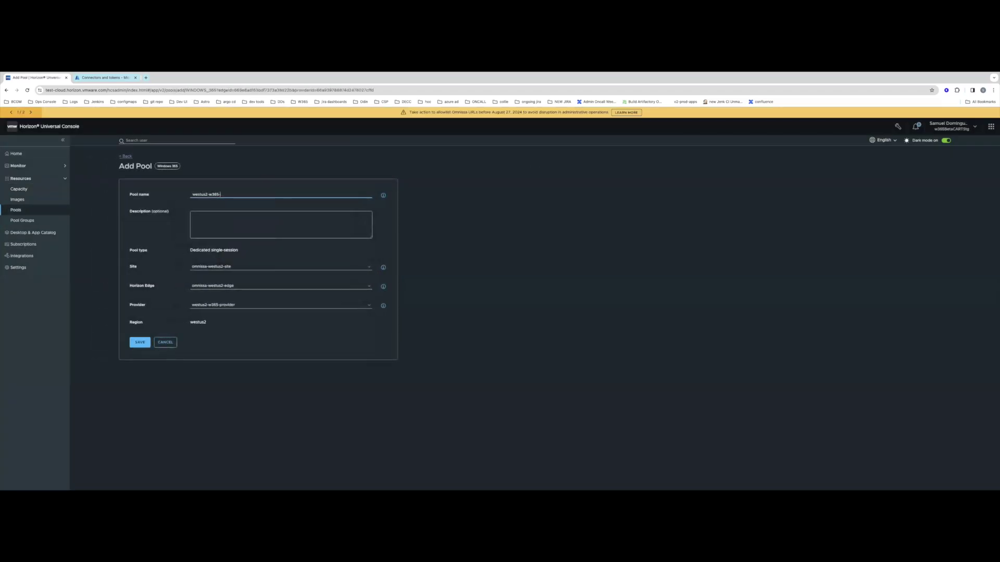
type("pol")
Describe the pool as "vms onboarded to this pool will be using the edge that the provider is associated to"
left_click(238, 222)
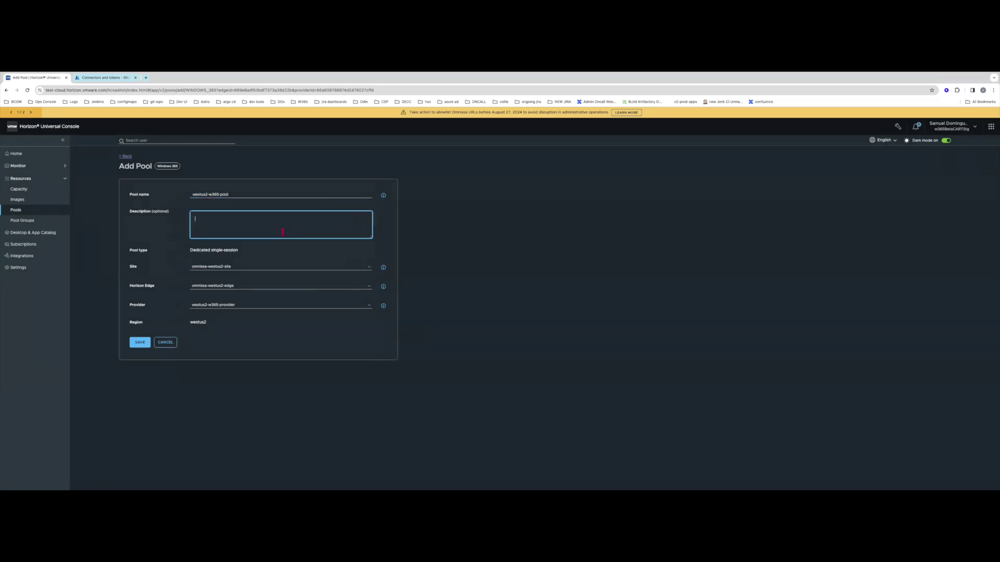
type("vms onboarded to this pool will be using ")
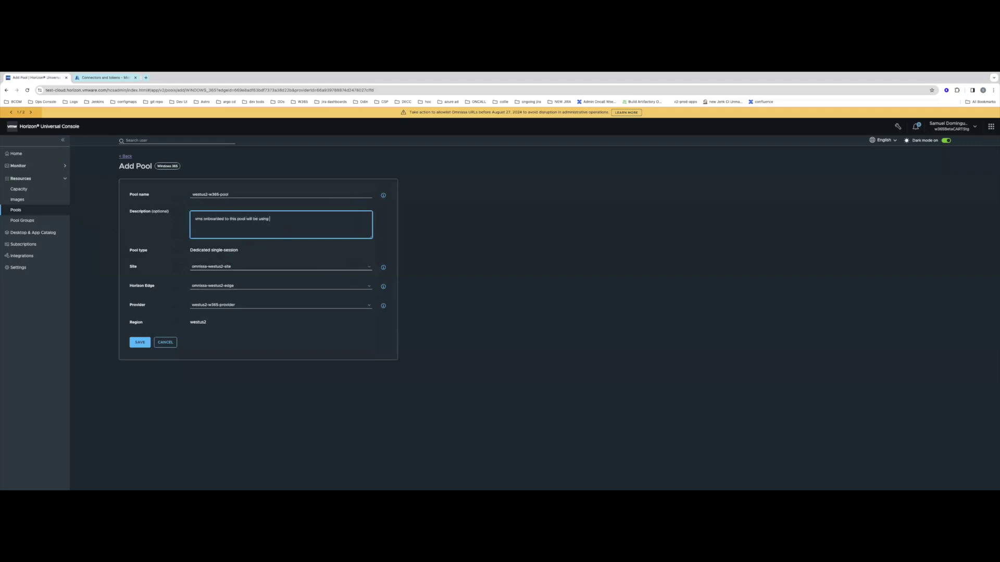
type("the edge that the provider is assosciated to")
right_click(334, 219)
left_click(349, 224)
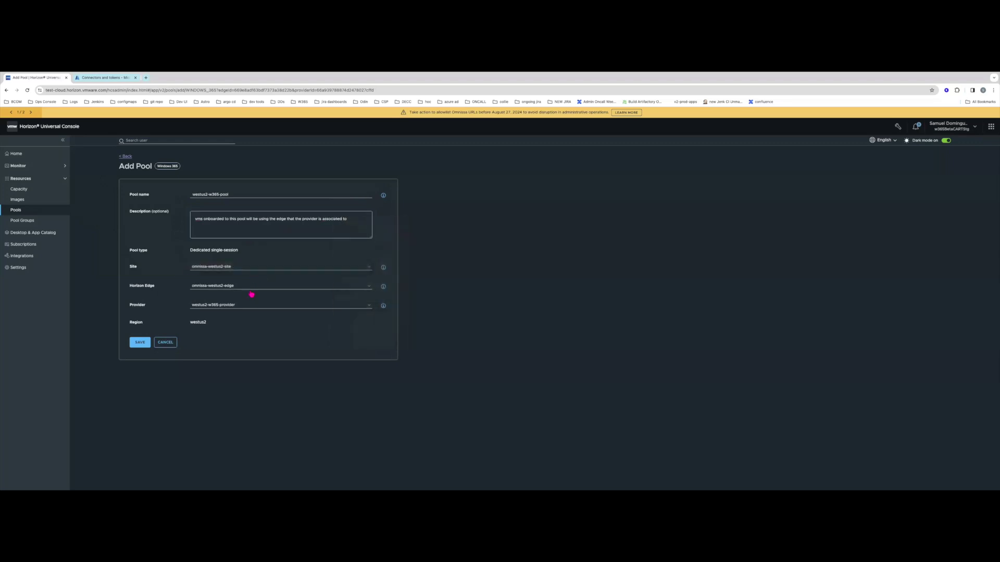
Save the pool with omnissa-westus2-site, omnissa-westus2-edge and westus2-w365-provider, and continue to the agent features
left_click(241, 269)
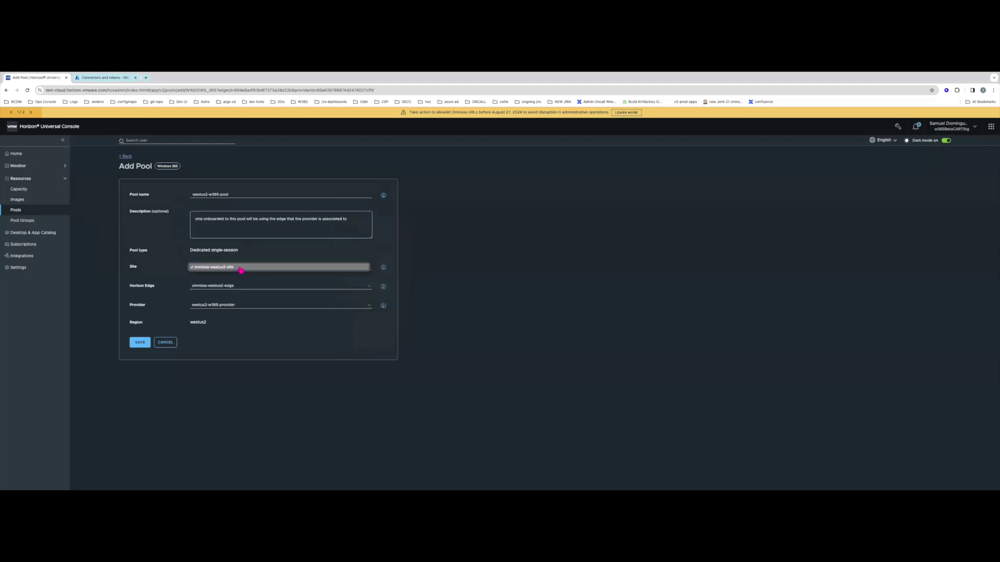
left_click(240, 270)
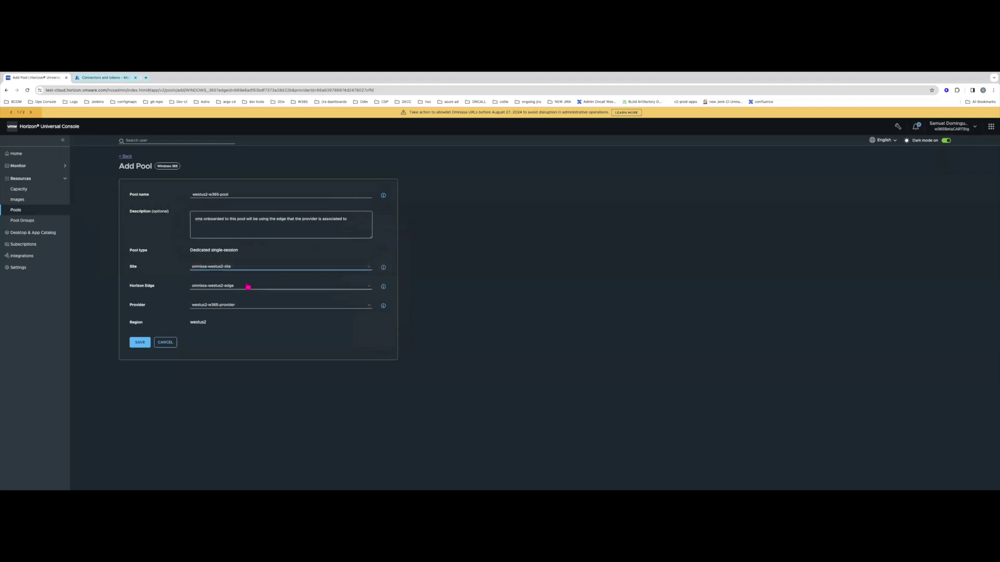
left_click(243, 269)
left_click(231, 268)
left_click(268, 288)
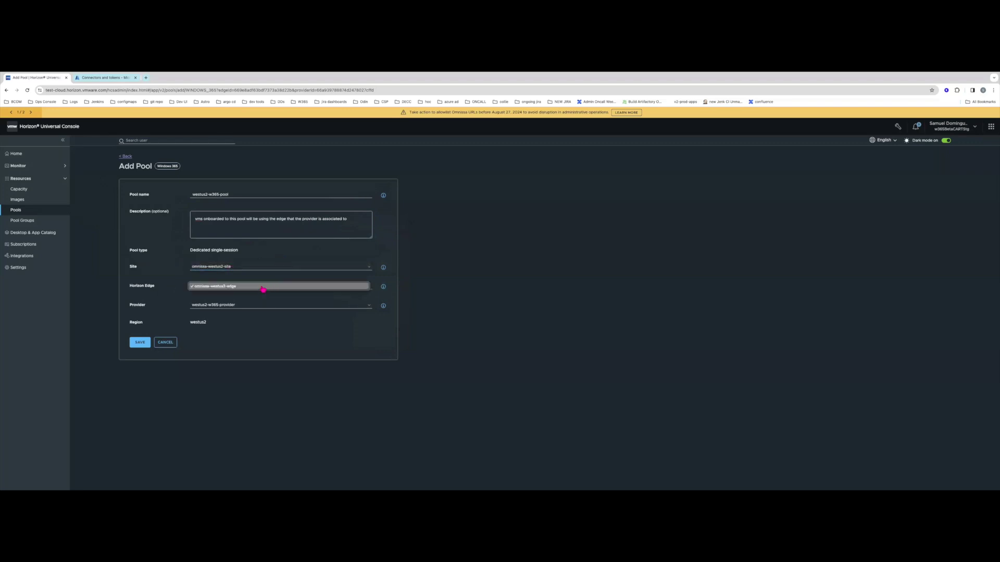
left_click(263, 289)
left_click(257, 305)
left_click(243, 307)
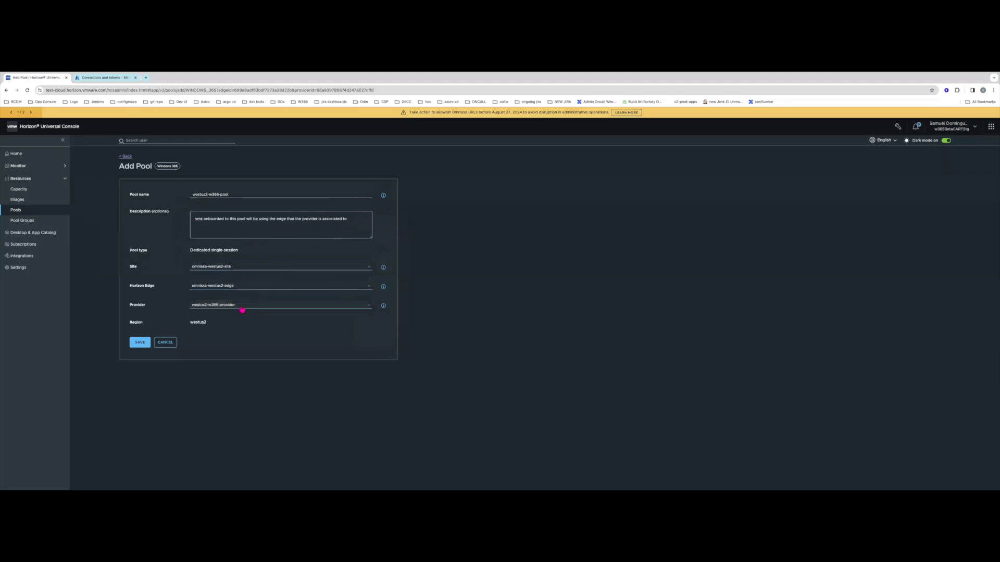
double_click(198, 323)
left_click(204, 287)
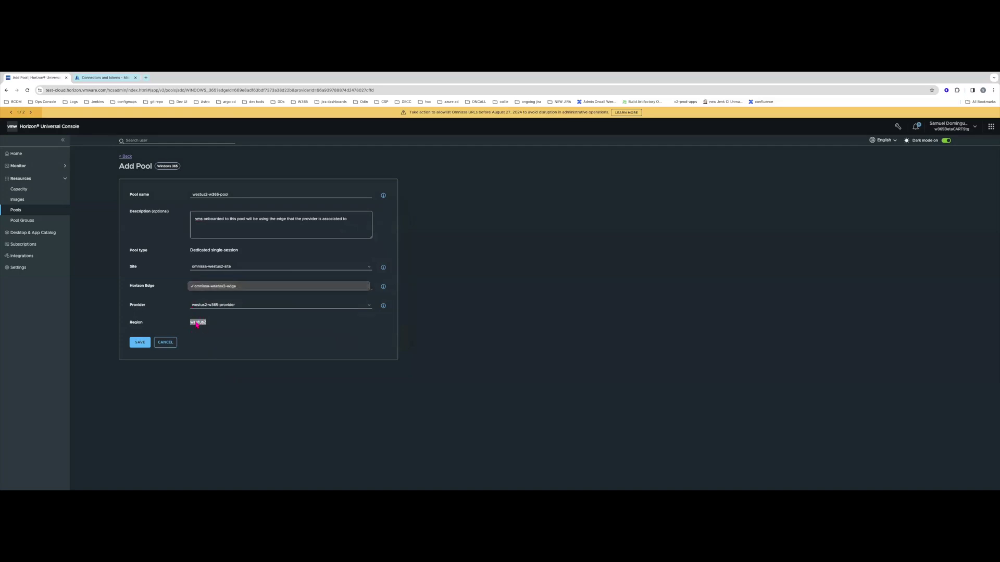
left_click(196, 323)
left_click(140, 342)
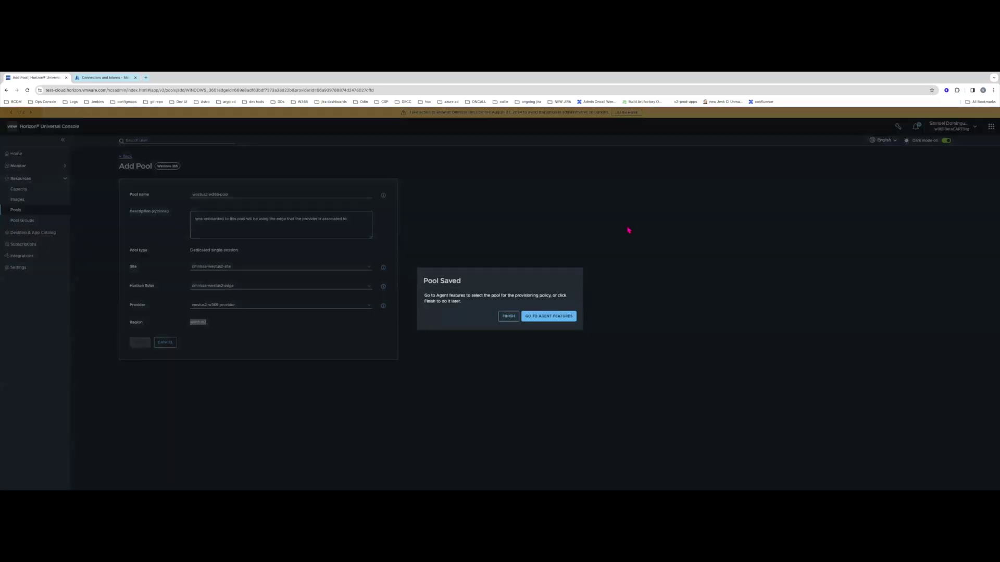
left_click(549, 316)
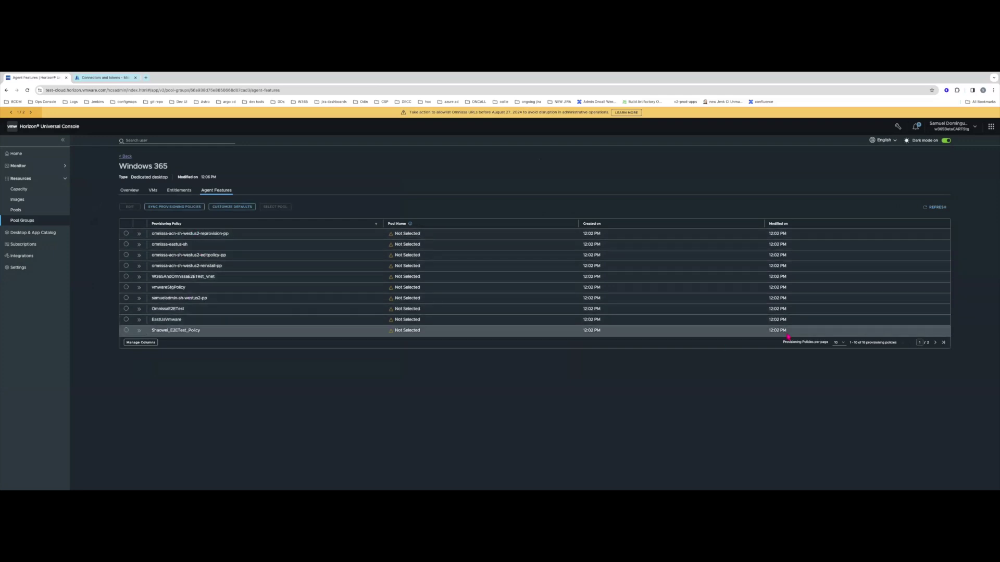
Switch to Microsoft Intune admin center and view the Windows 365 provisioning policies
left_click(119, 79)
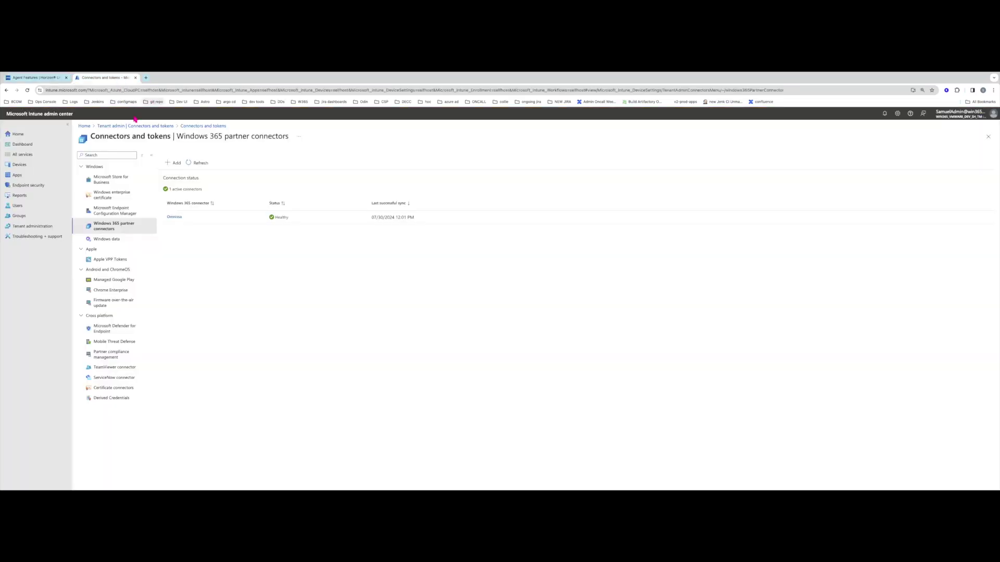
left_click(42, 164)
left_click(107, 269)
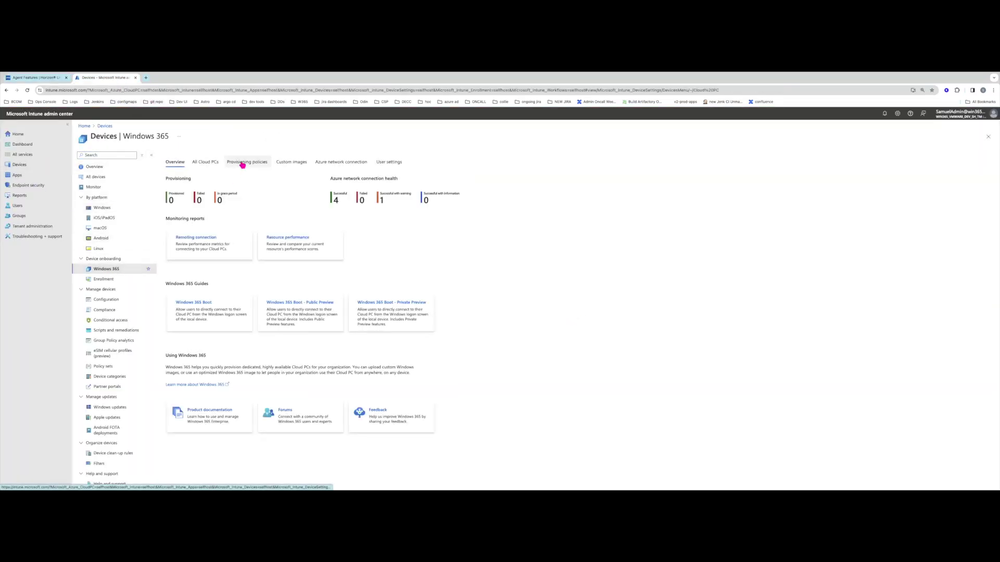
left_click(248, 162)
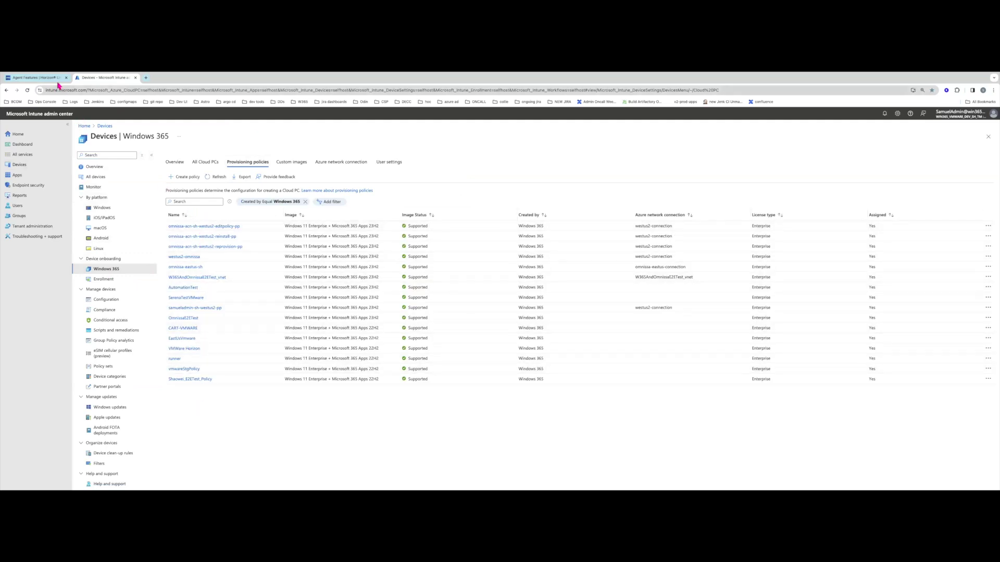
Return to Horizon Universal Console, list all provisioning policies on one page and open westus2-omnissa for editing
left_click(36, 78)
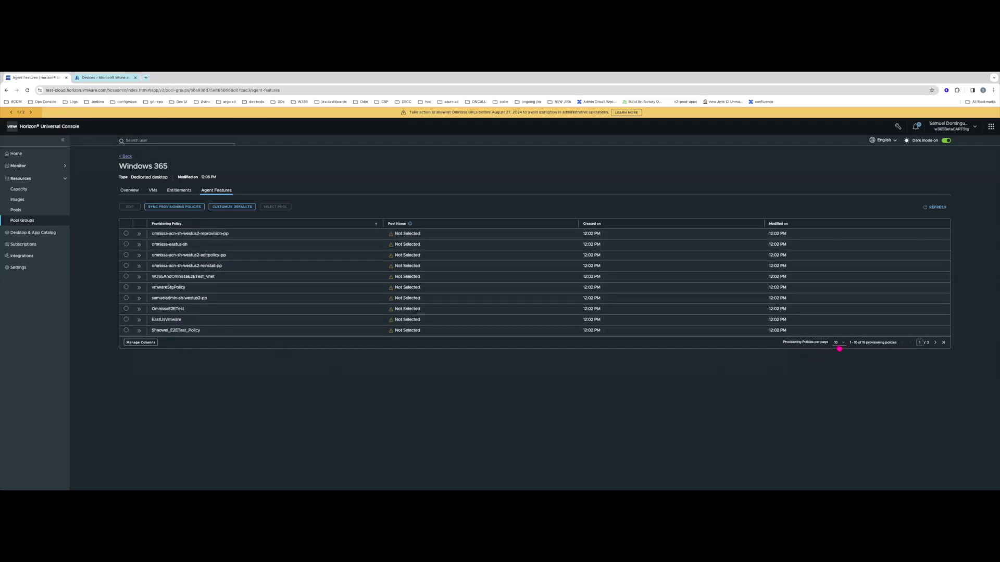
left_click(839, 343)
left_click(839, 352)
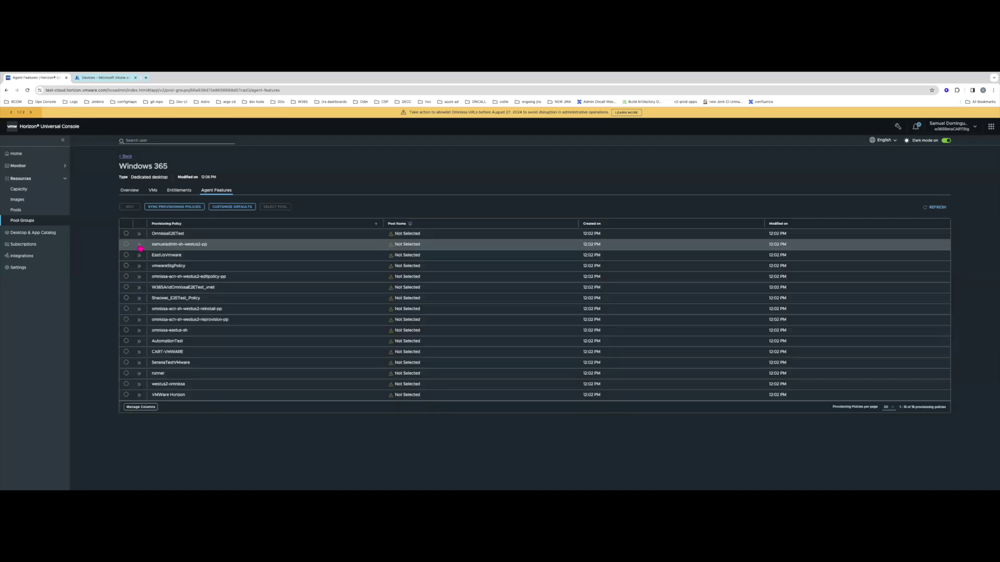
double_click(177, 385)
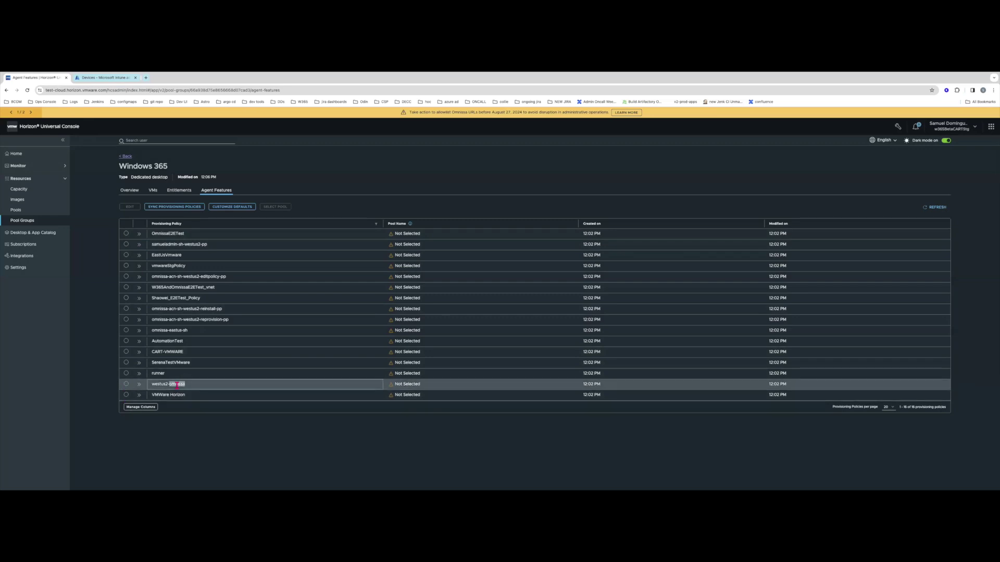
triple_click(177, 385)
left_click(127, 385)
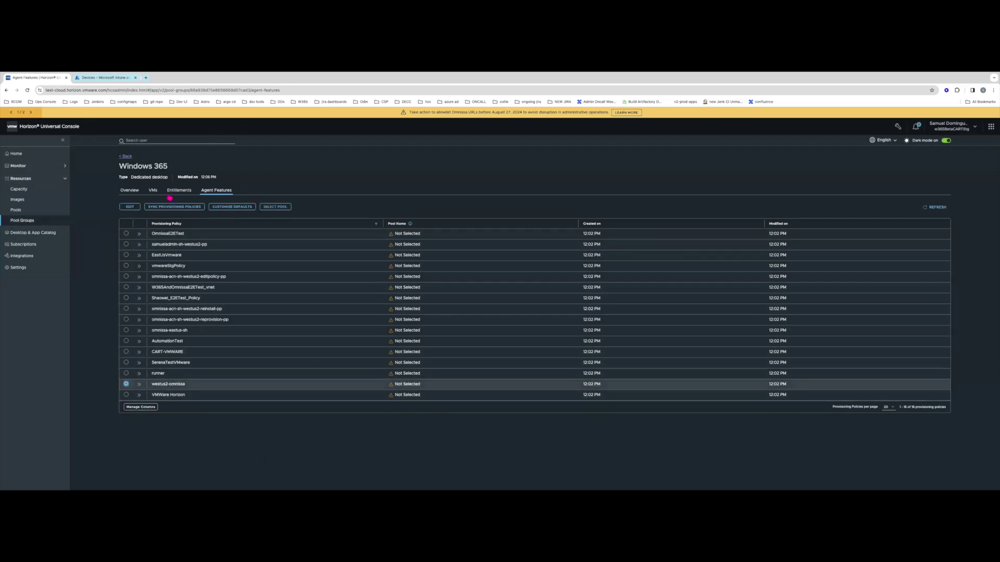
left_click(130, 207)
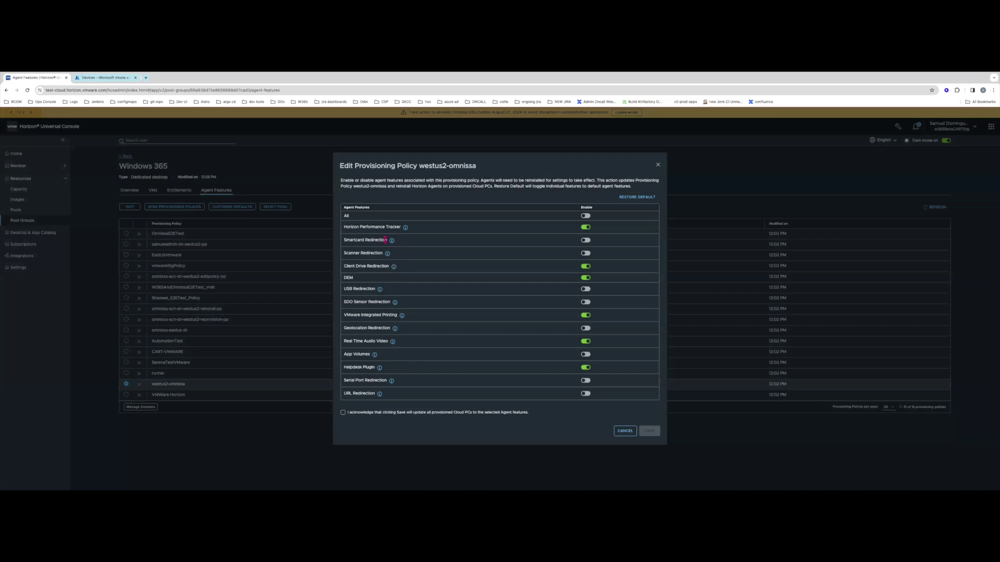
In Microsoft Intune admin center, search all Cloud PCs for omnissa and check those using the westus2-omnissa policy
left_click(104, 80)
left_click(205, 162)
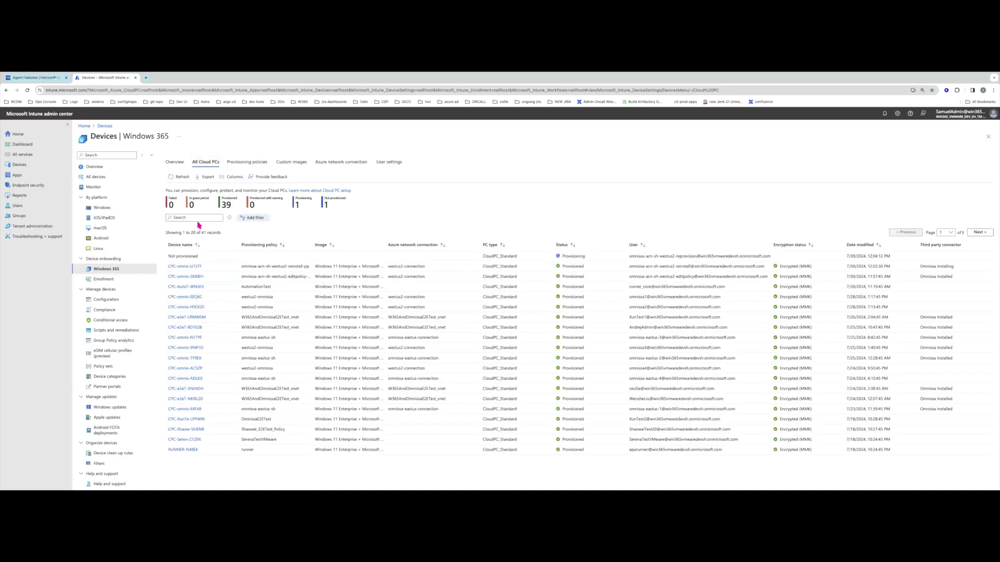
left_click(196, 218)
type("omnissa")
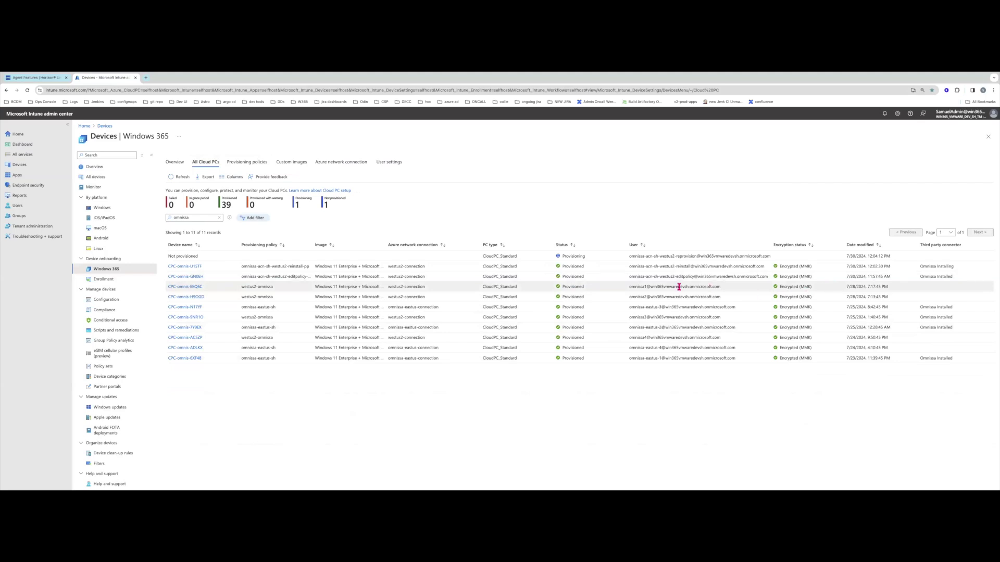
triple_click(270, 286)
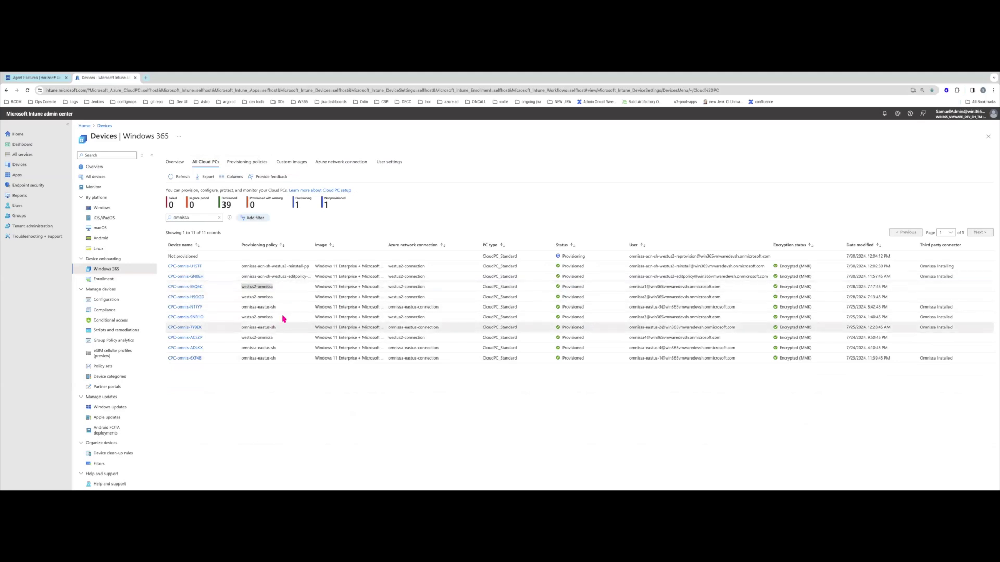
Switch to Horizon Universal Console, review the agent features and acknowledgement for editing the westus2-omnissa policy, and close without saving
left_click(55, 79)
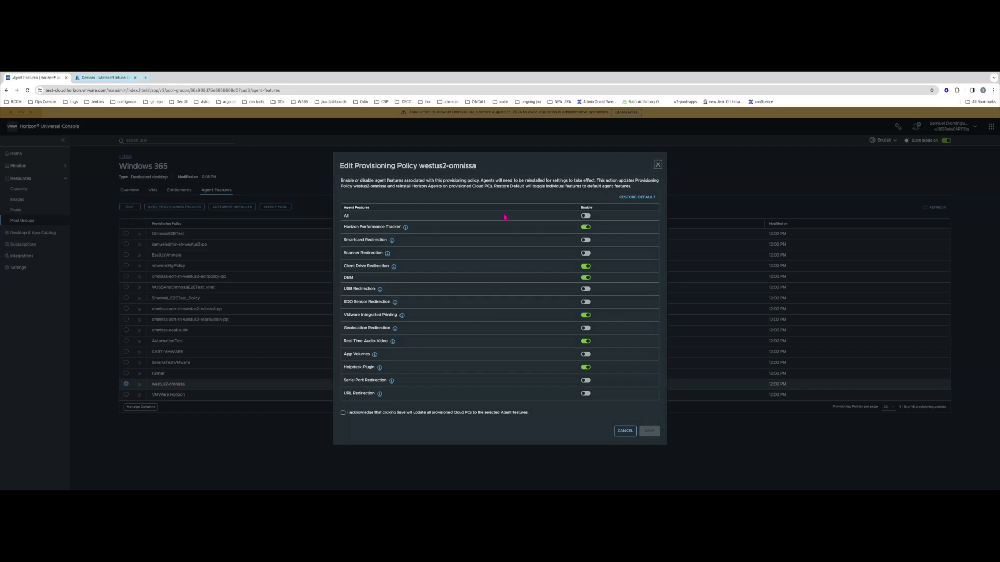
left_click(658, 164)
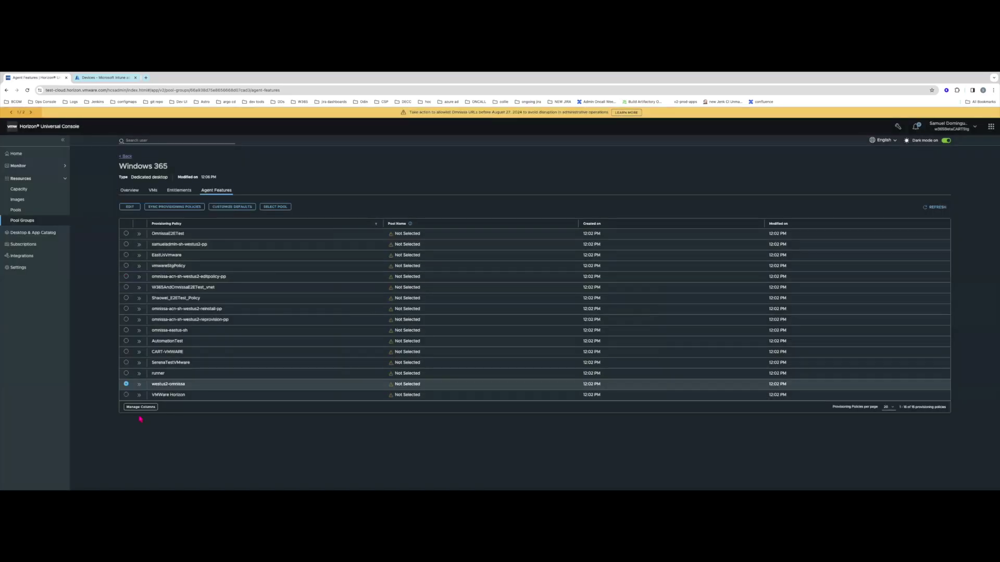
left_click(130, 207)
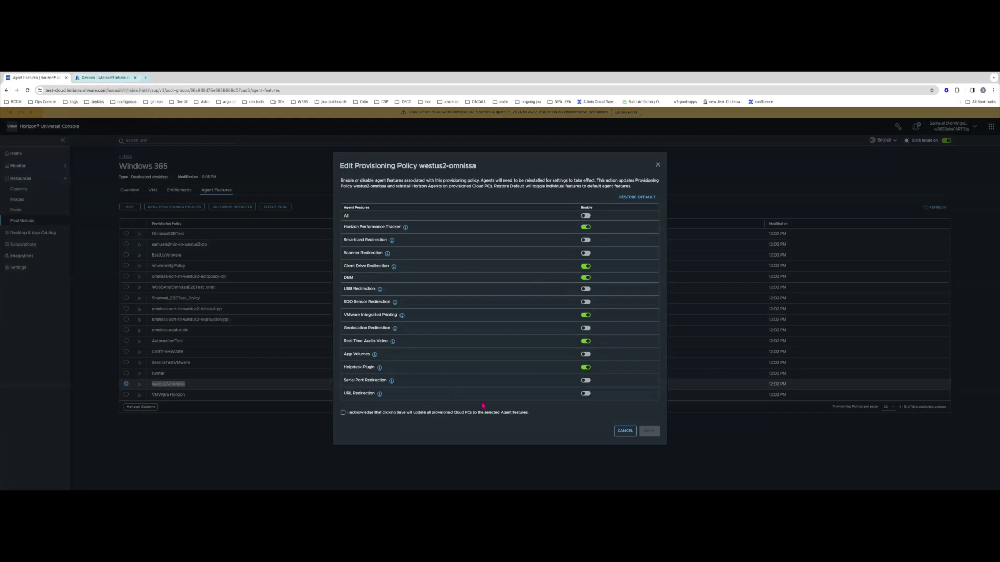
left_click(366, 419)
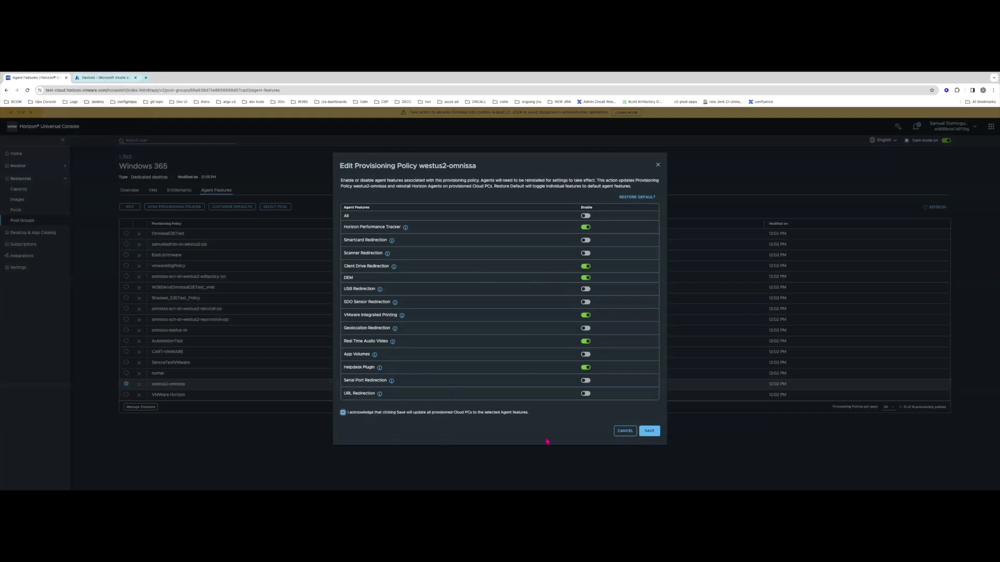
left_click(658, 165)
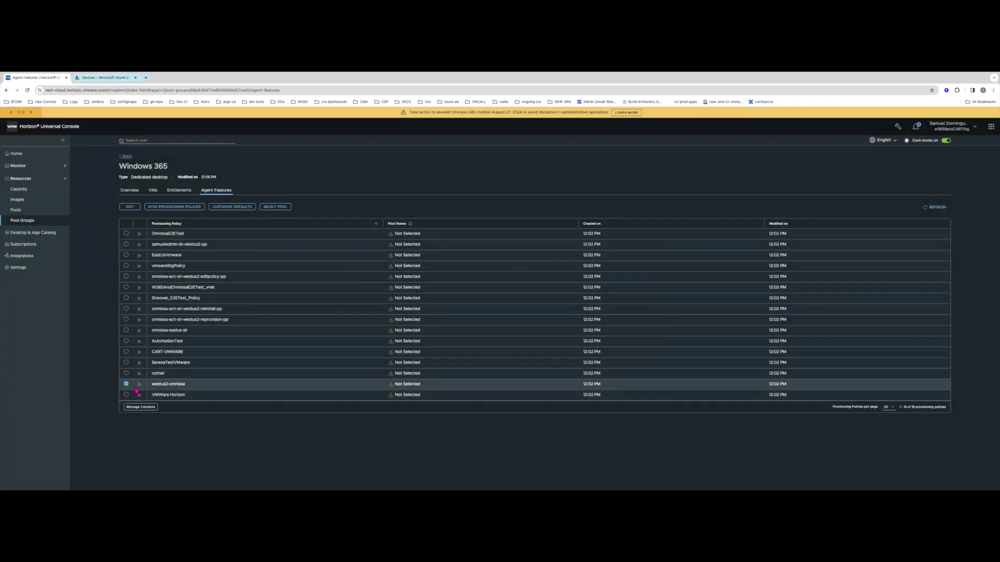
Choose westus2-w365-pool for the westus2-omnissa provisioning policy and check the pool's Horizon Edge and region
left_click(284, 206)
left_click(456, 301)
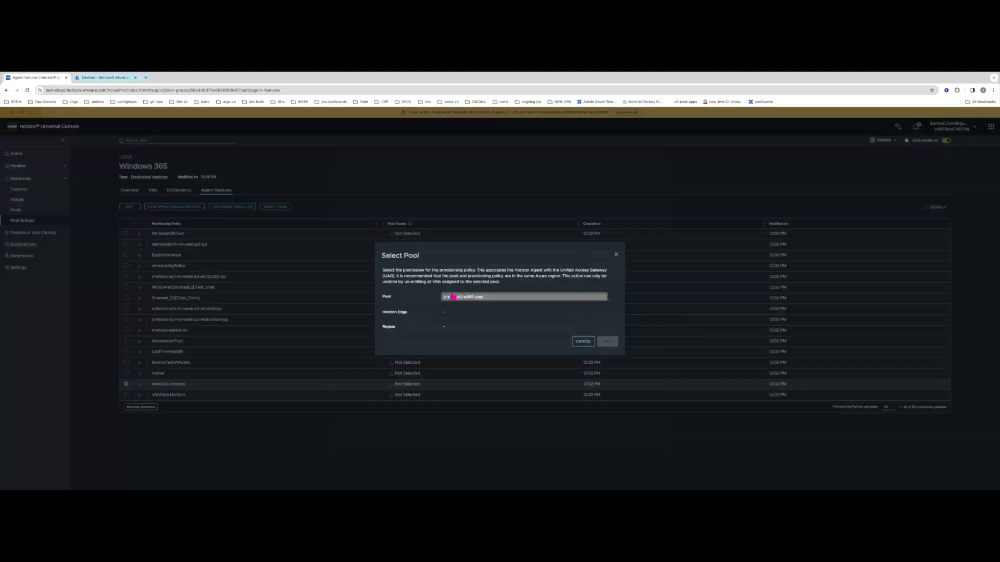
left_click(453, 297)
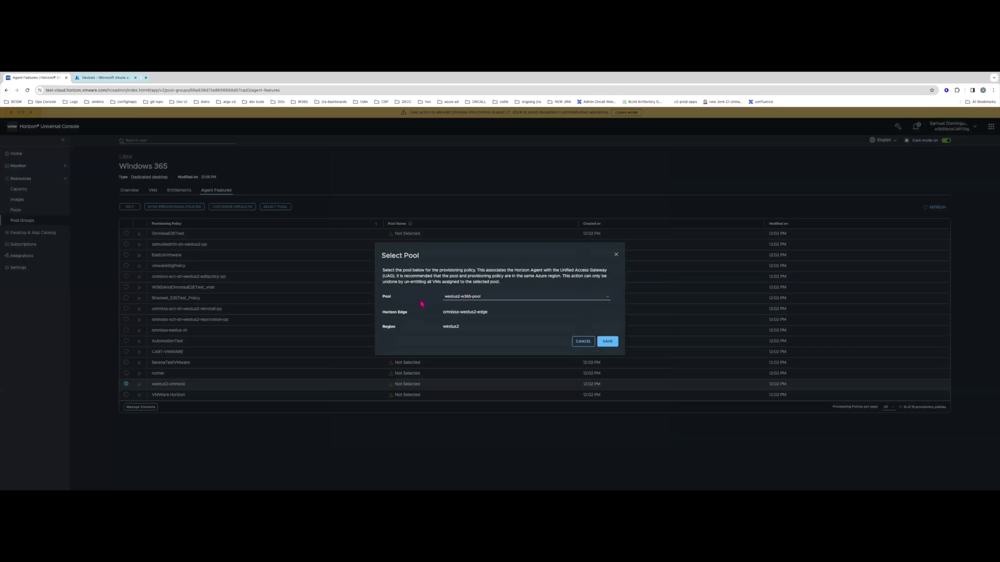
triple_click(461, 313)
left_click(455, 303)
triple_click(452, 312)
left_click(439, 330)
double_click(451, 326)
double_click(450, 327)
left_click(443, 304)
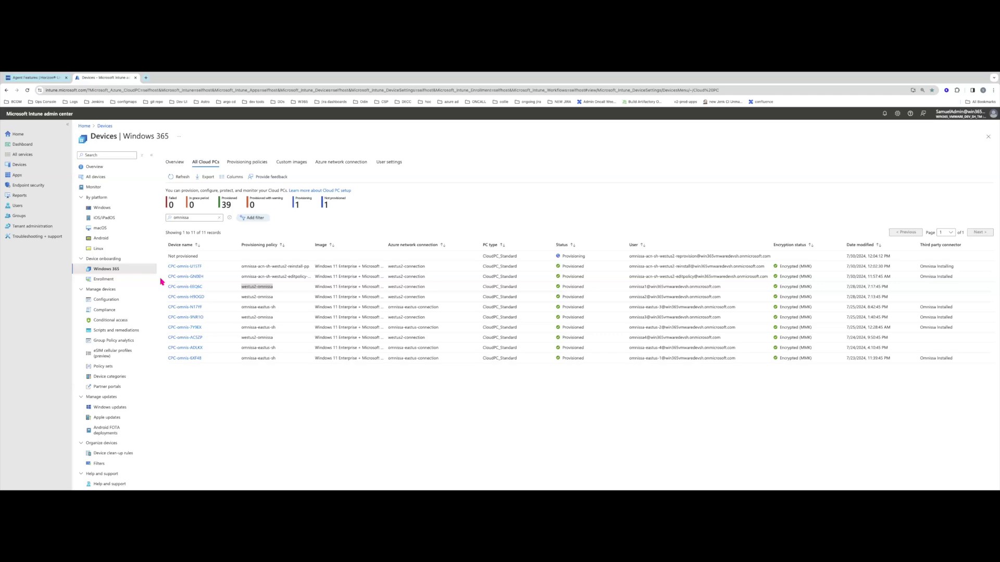
In Microsoft Intune admin center, find the westus2-omnissa provisioning policy, open it and check its network
left_click(91, 82)
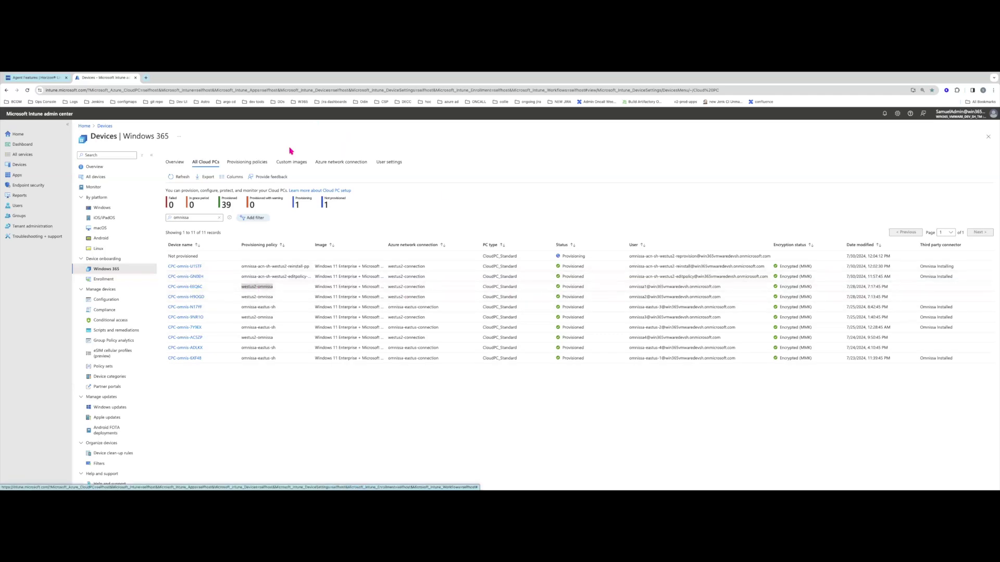
left_click(247, 162)
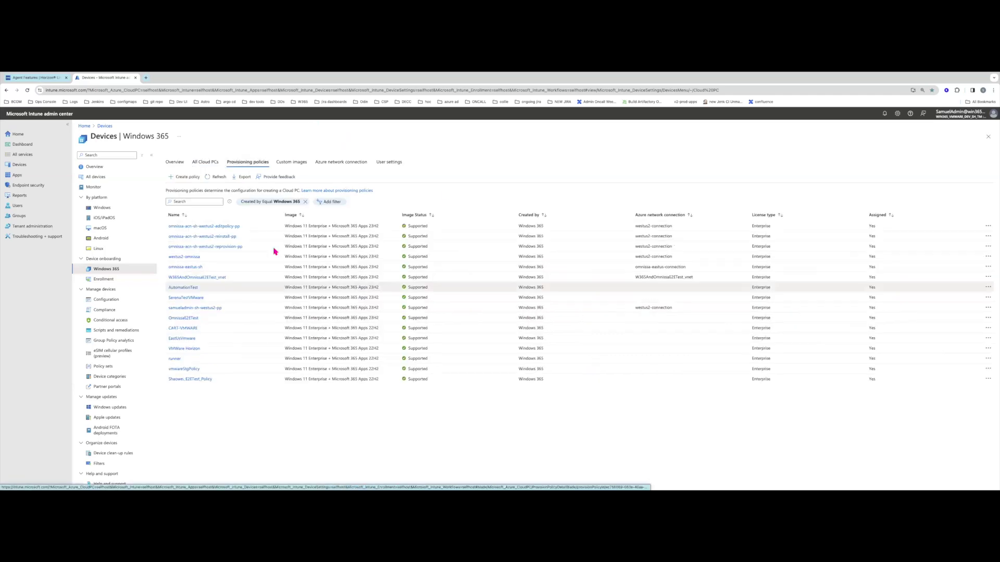
key("ctrl+f")
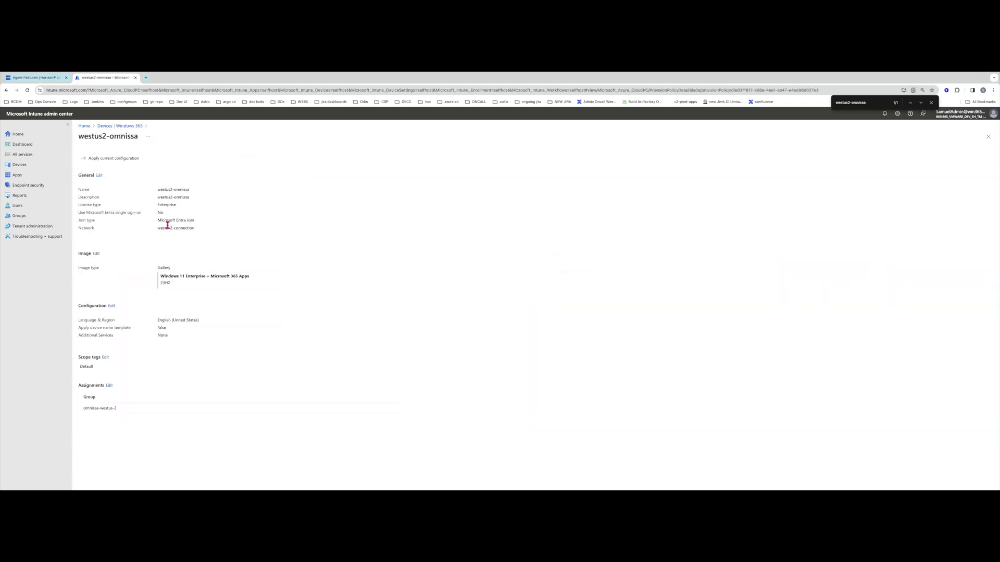
triple_click(168, 227)
triple_click(183, 228)
In Horizon Universal Console, leave the pool selection and compare omnissa-westus2-edge's desktop network with the Intune policy's network
left_click(31, 78)
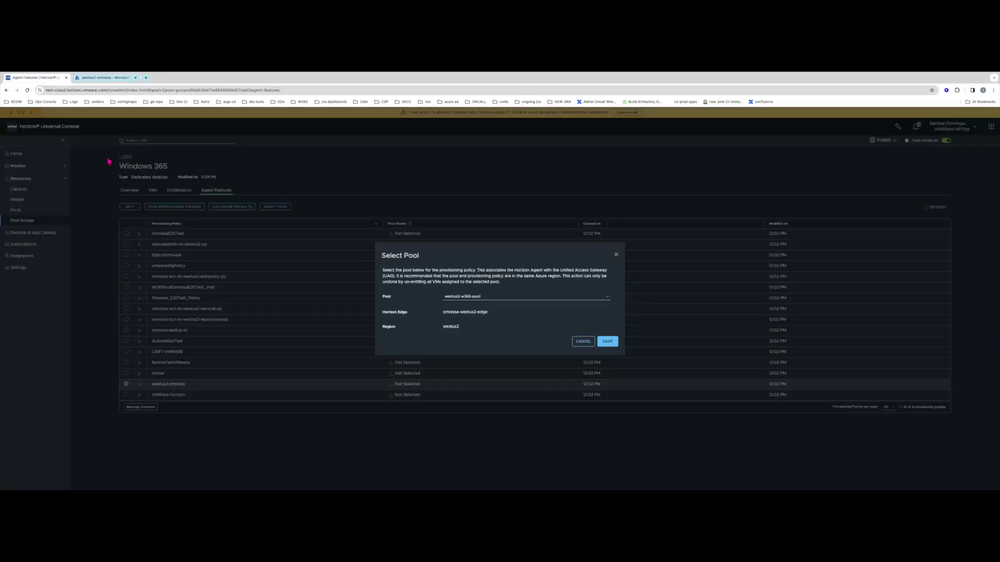
left_click(607, 342)
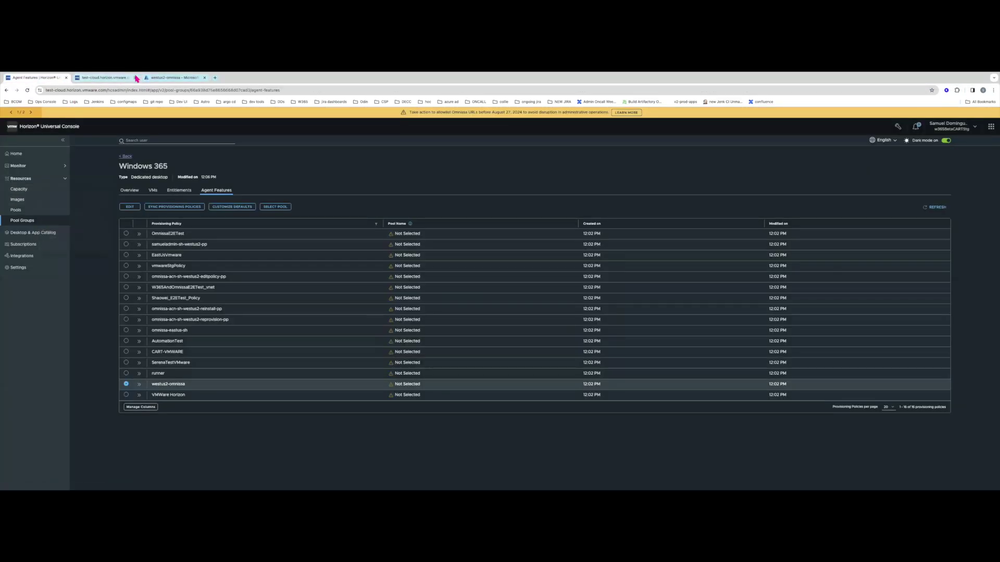
left_click(20, 190)
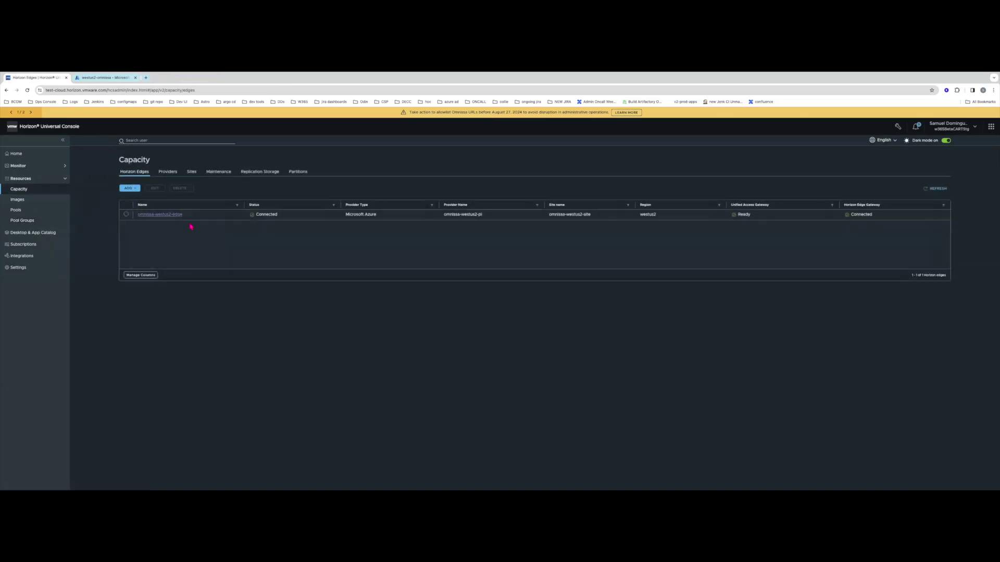
left_click(188, 216)
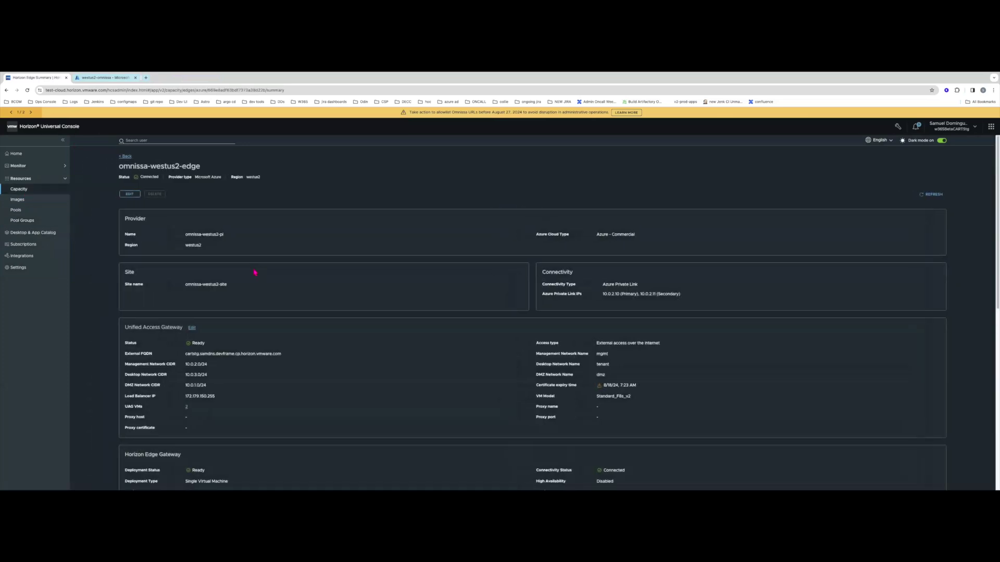
scroll(530, 348, "down", 1)
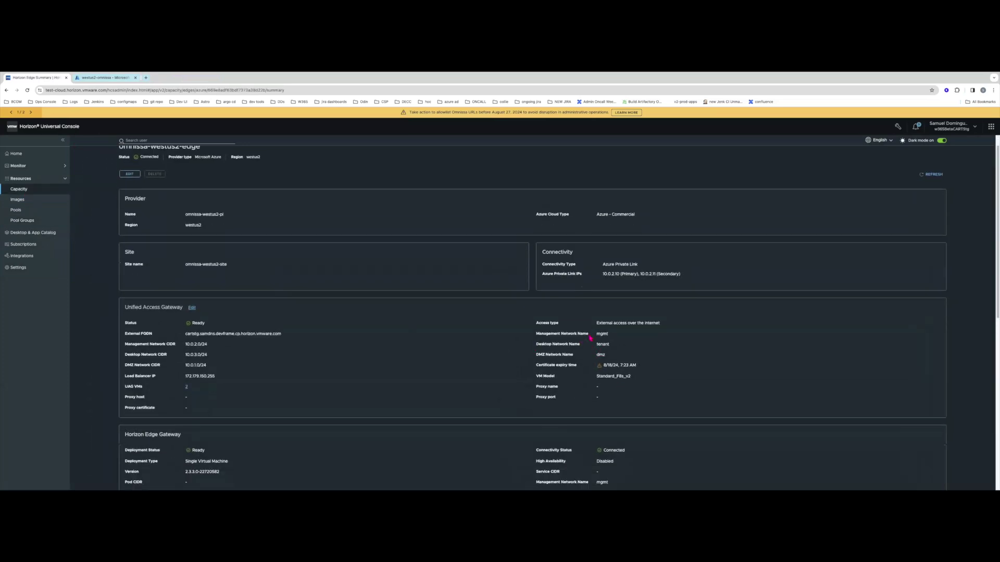
double_click(603, 344)
scroll(602, 344, "up", 1)
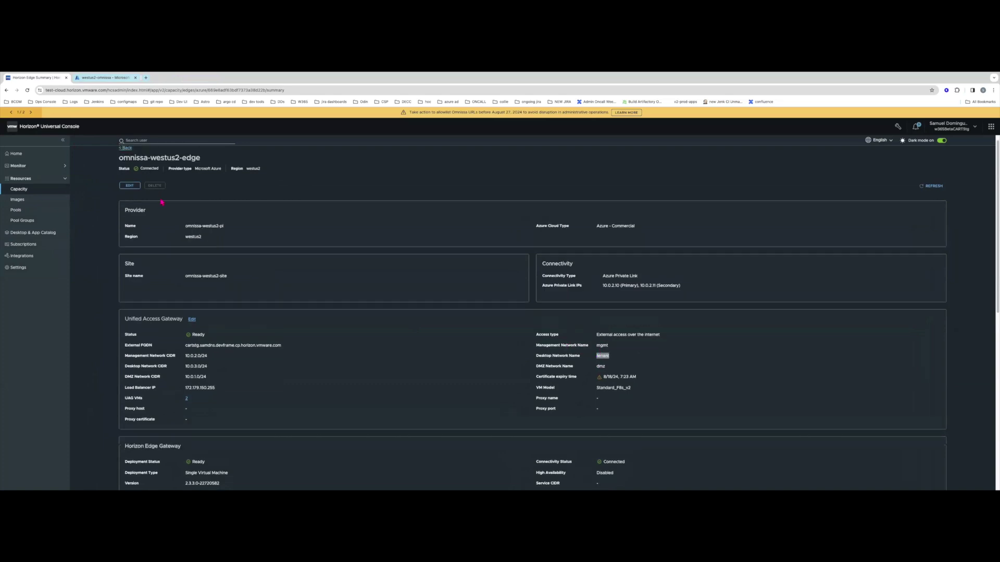
left_click(104, 81)
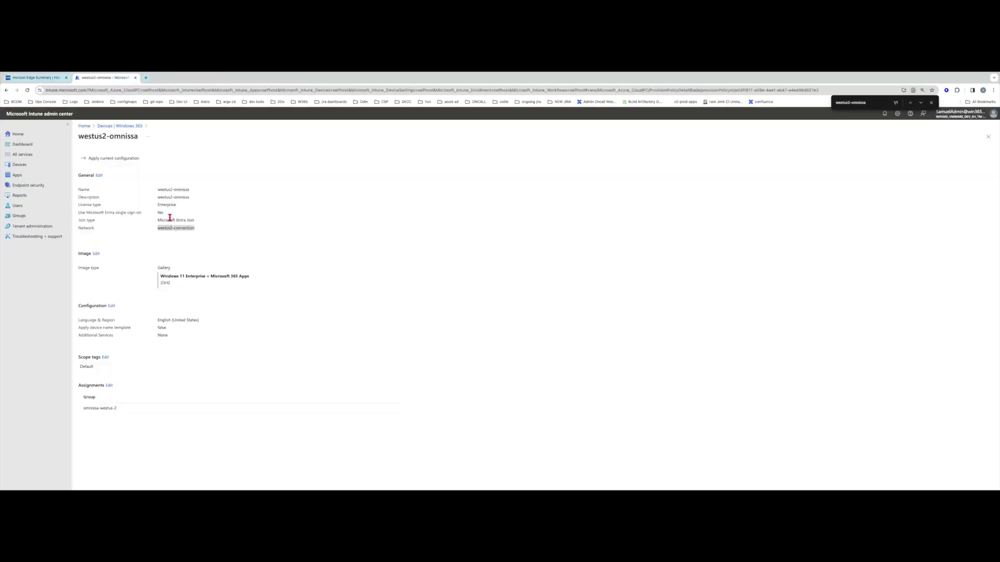
Return to Horizon Universal Console, open the Windows 365 pool group's agent features and filter the provisioning policies by westus2-omnissa
left_click(31, 78)
left_click(38, 201)
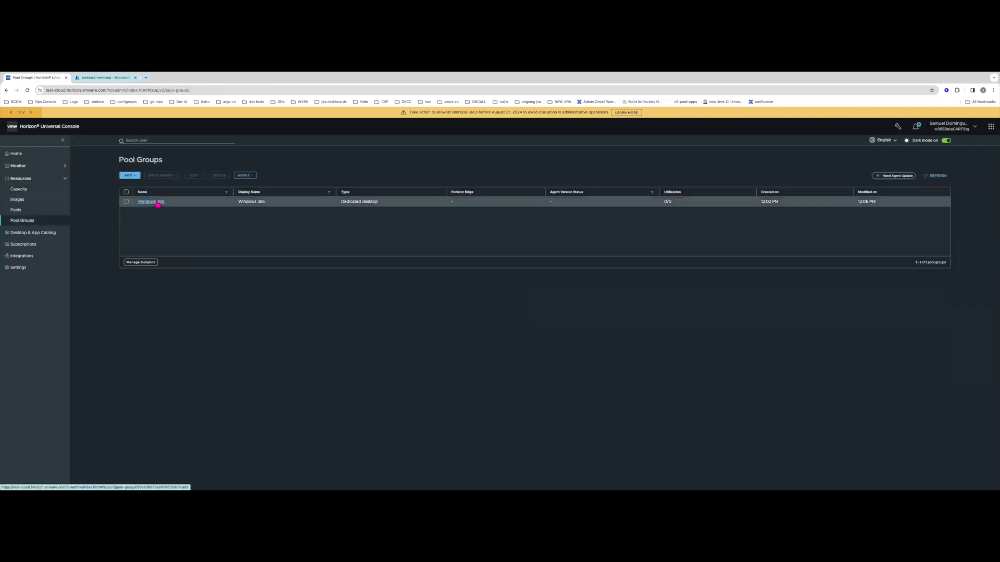
left_click(156, 202)
left_click(214, 191)
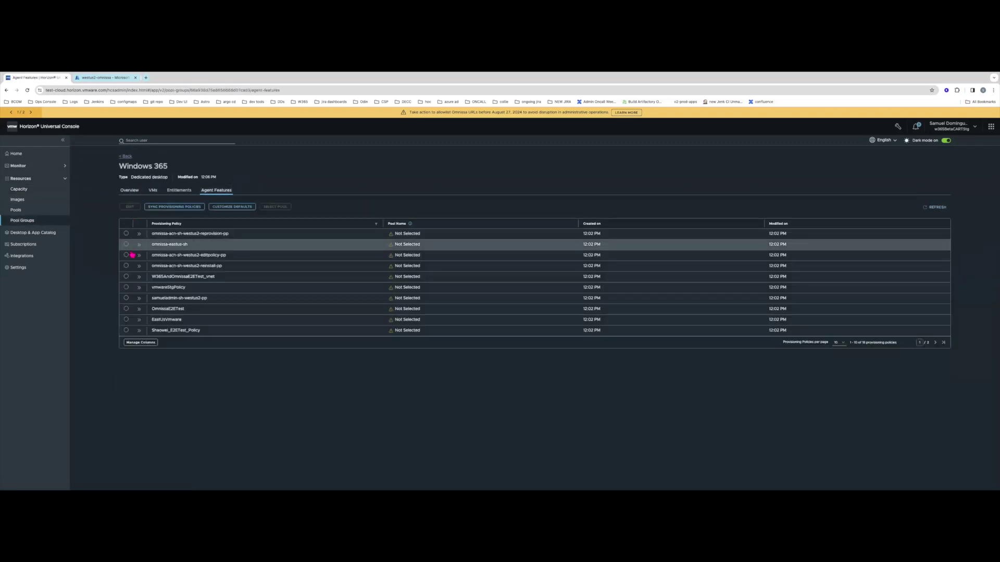
left_click(375, 223)
type("omnis")
key("ctrl+a")
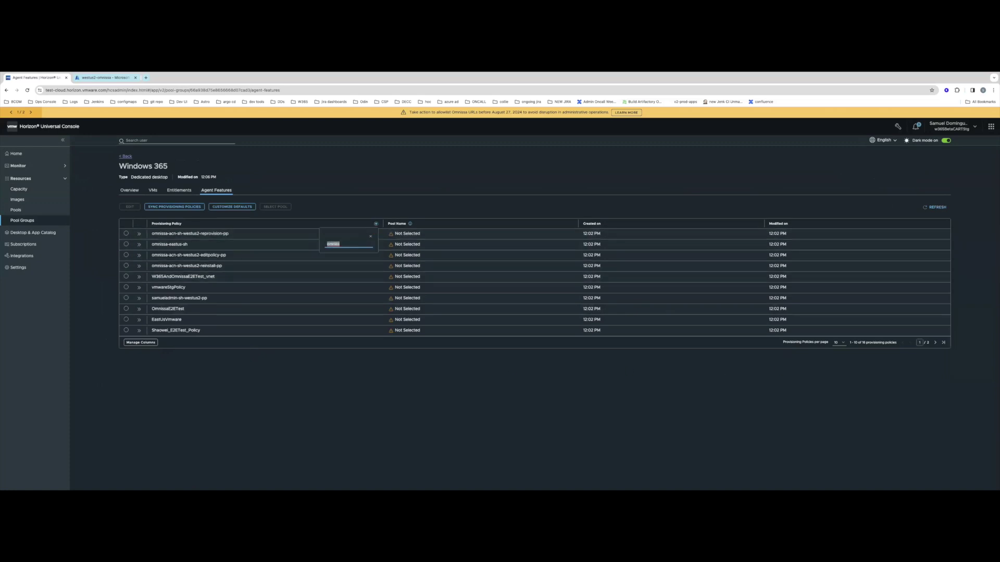
type("westus2-omnissa")
Assign westus2-w365-pool to the westus2-omnissa provisioning policy and save the selection
left_click(126, 235)
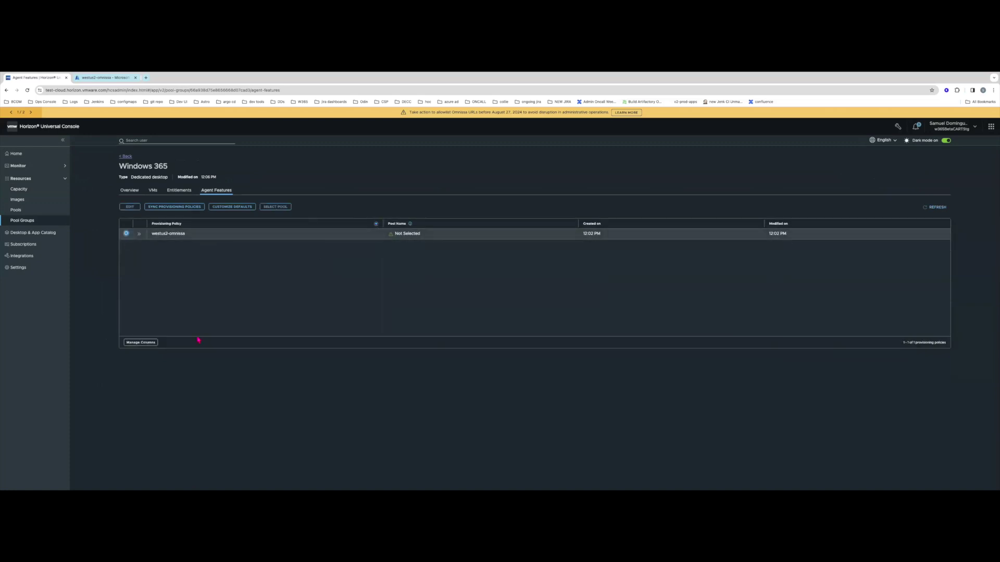
left_click(277, 211)
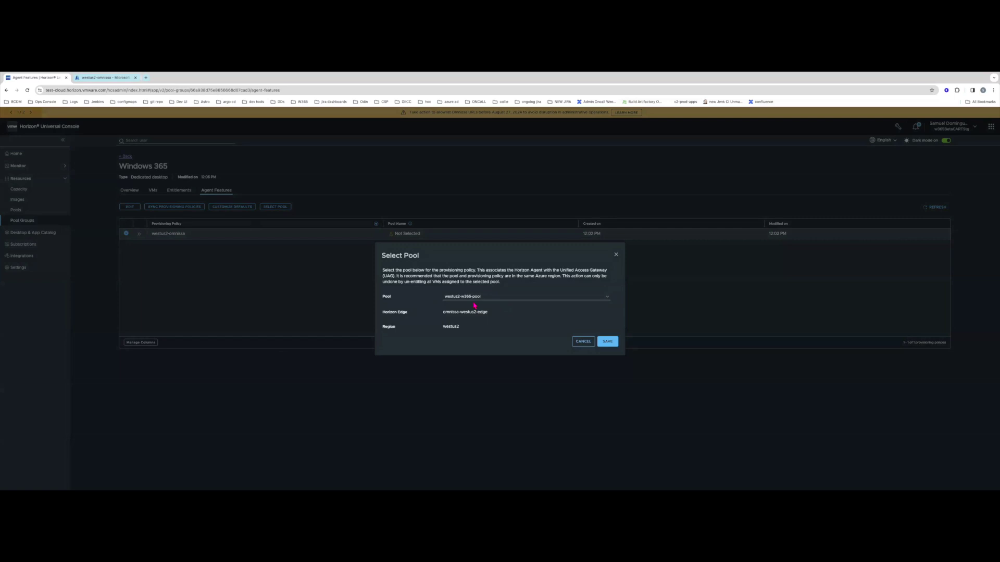
left_click(608, 342)
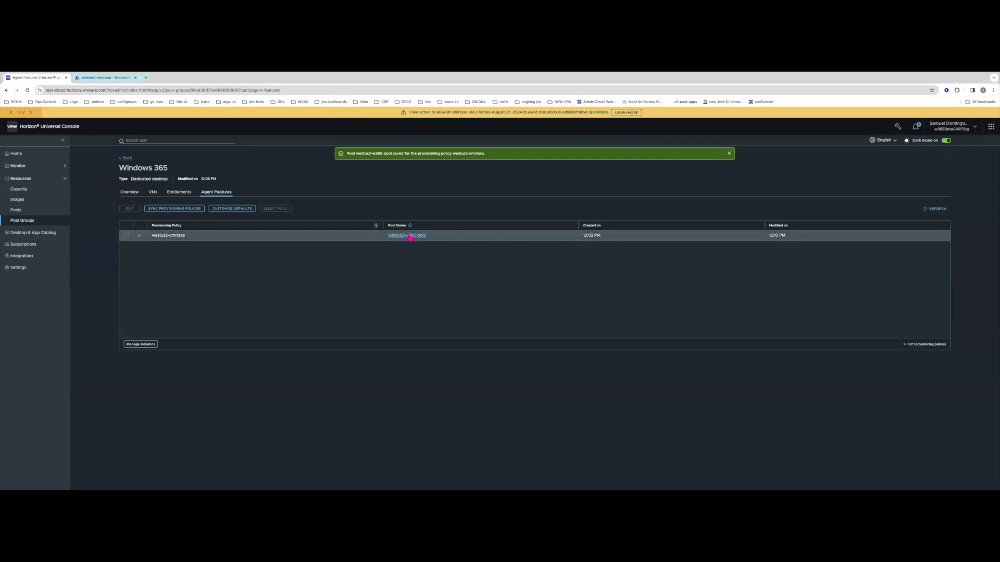
Open westus2-w365-pool from the westus2-omnissa policy's entry and check its overview
triple_click(178, 234)
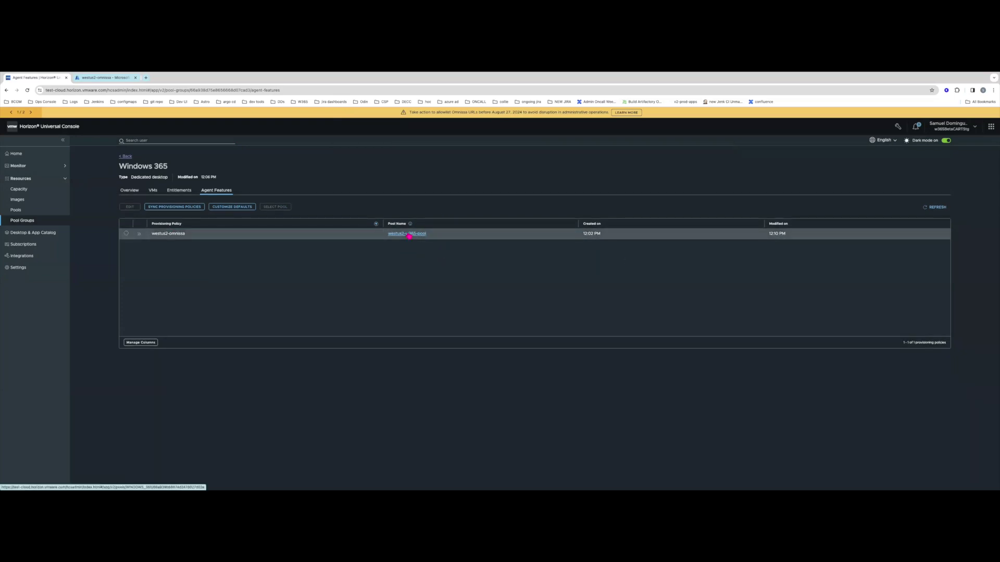
left_click(409, 235)
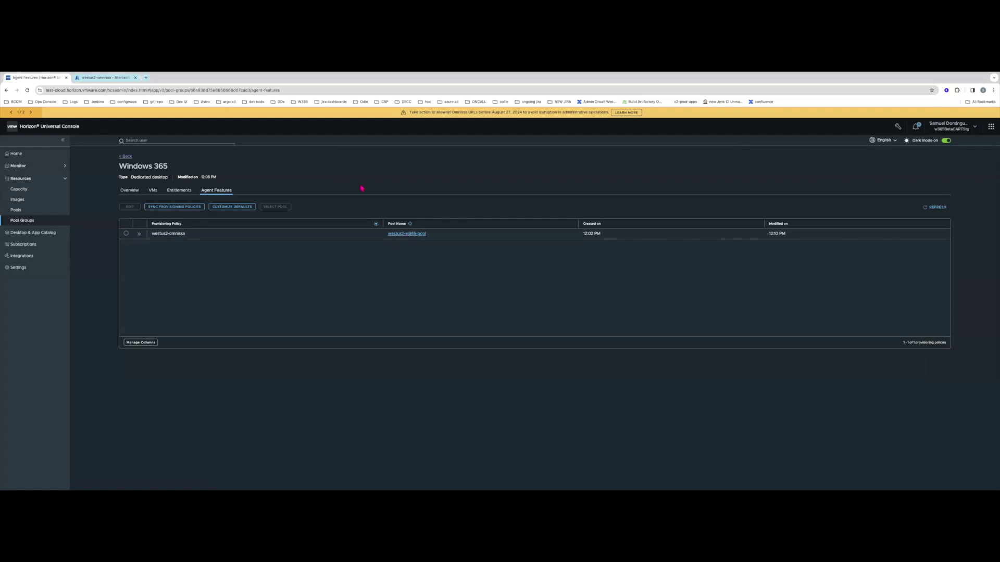
left_click(411, 233)
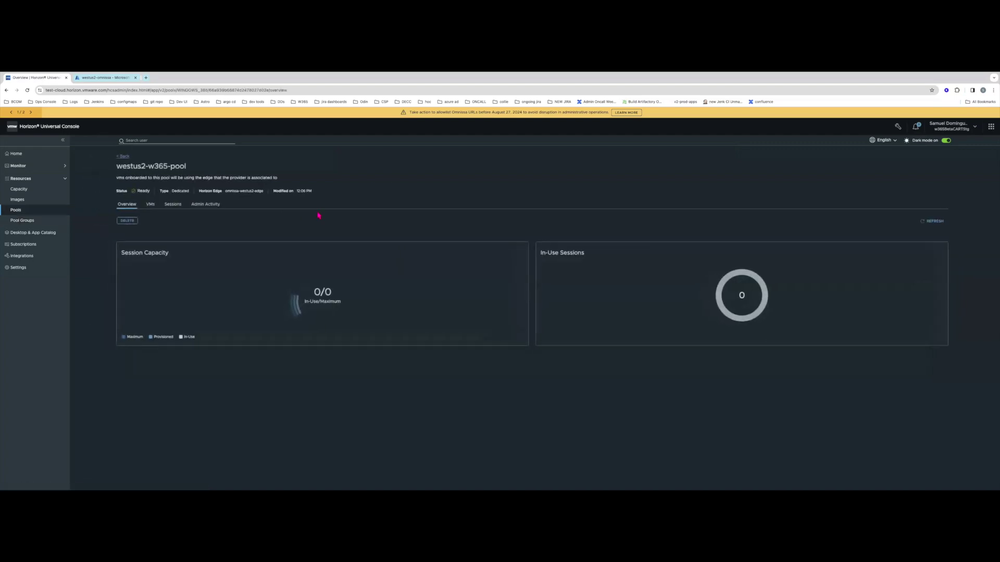
triple_click(145, 165)
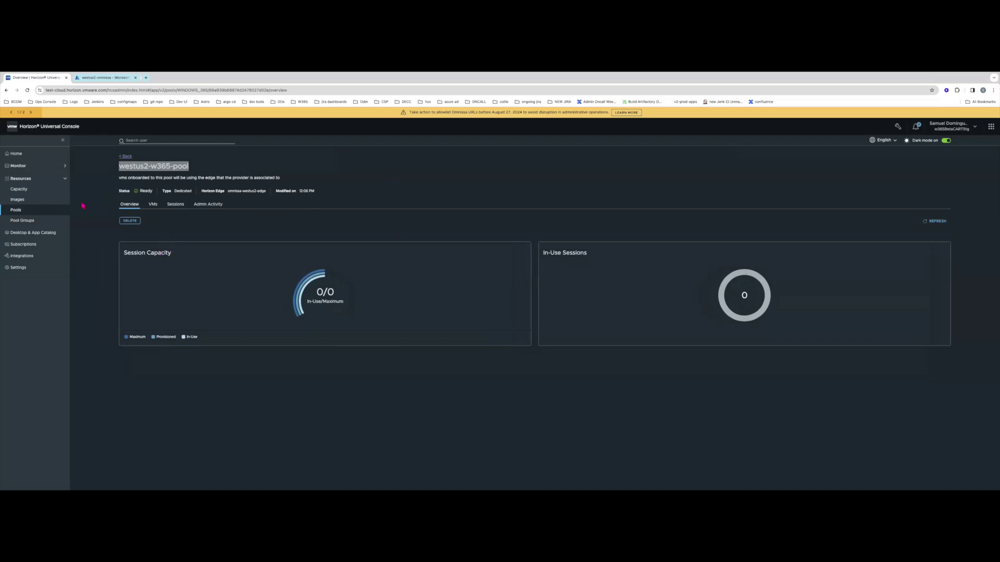
Check the Horizon Edges against the westus2-omnissa policy in Microsoft Intune admin center, and return to Horizon Universal Console
left_click(20, 190)
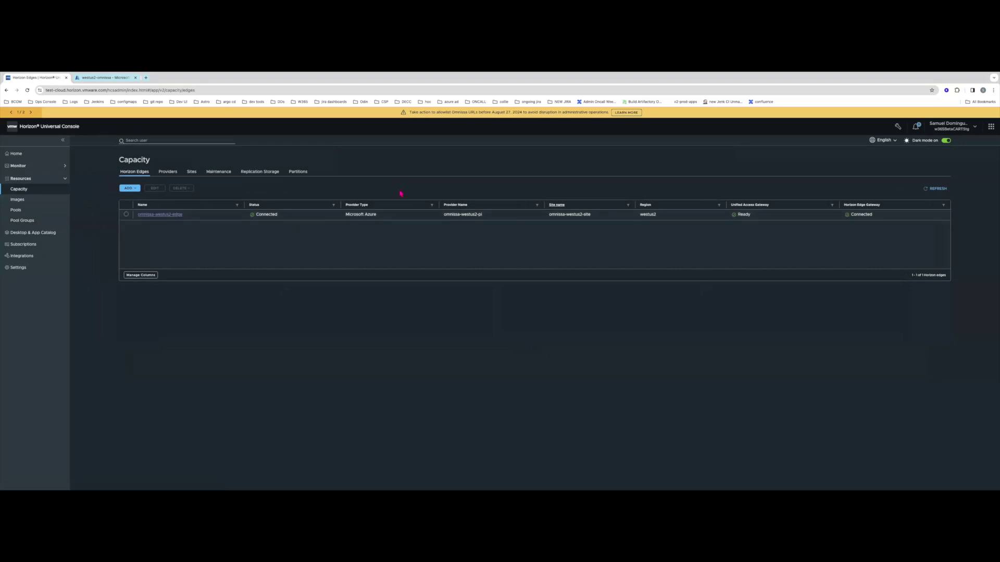
left_click(107, 78)
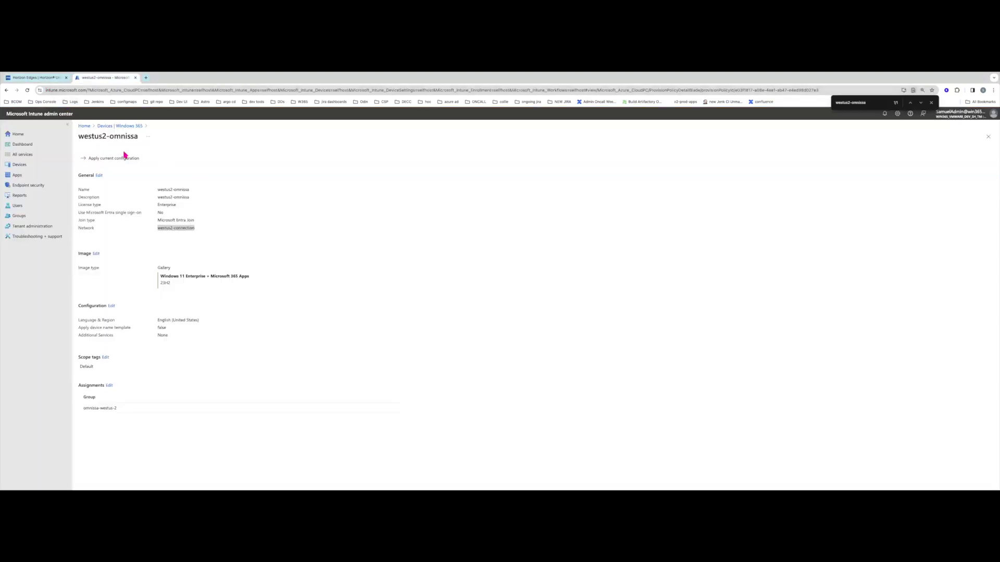
left_click(51, 79)
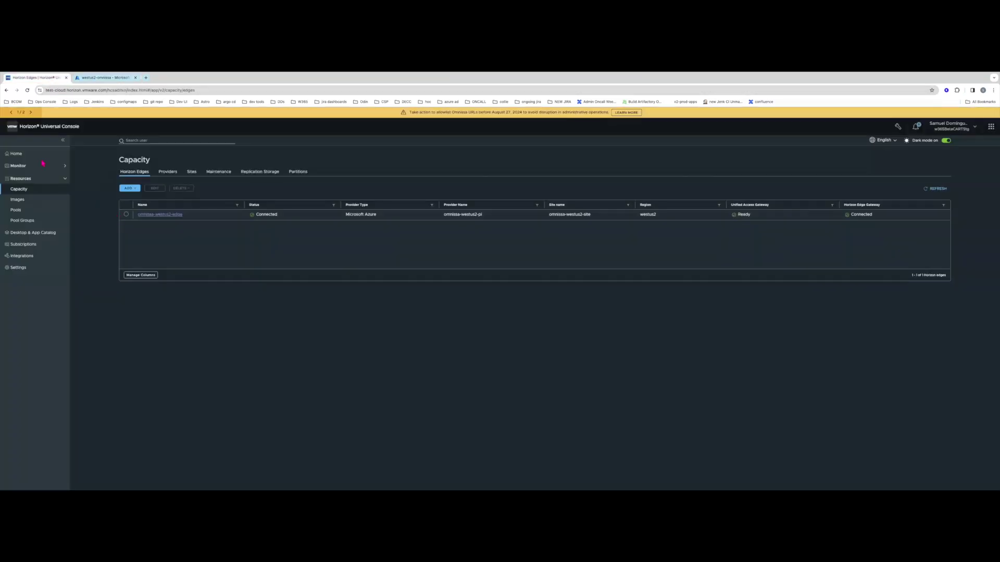
Start a new entitlement for the Windows 365 pool group, keep its desktop selected, and set the user type to User groups
left_click(32, 221)
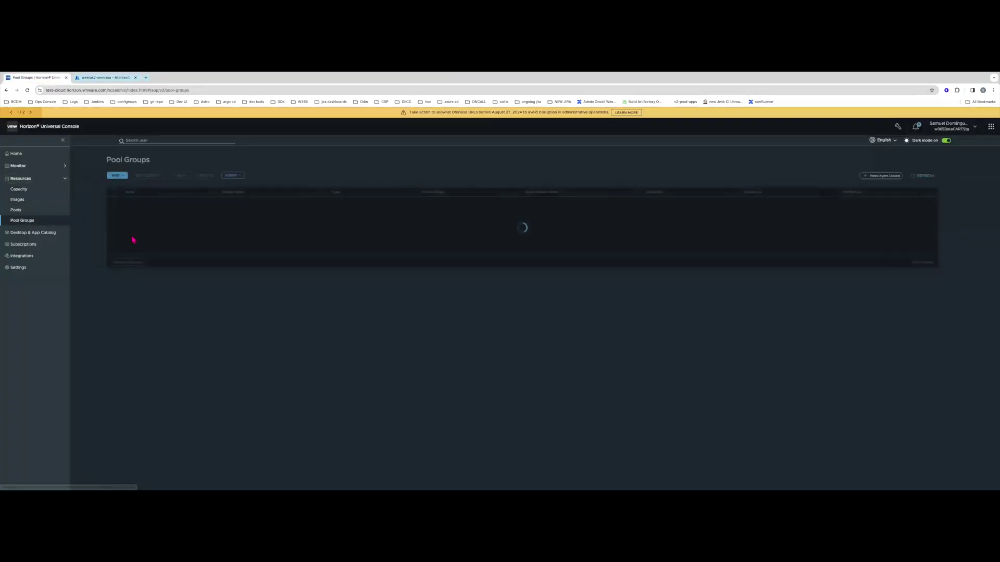
left_click(126, 203)
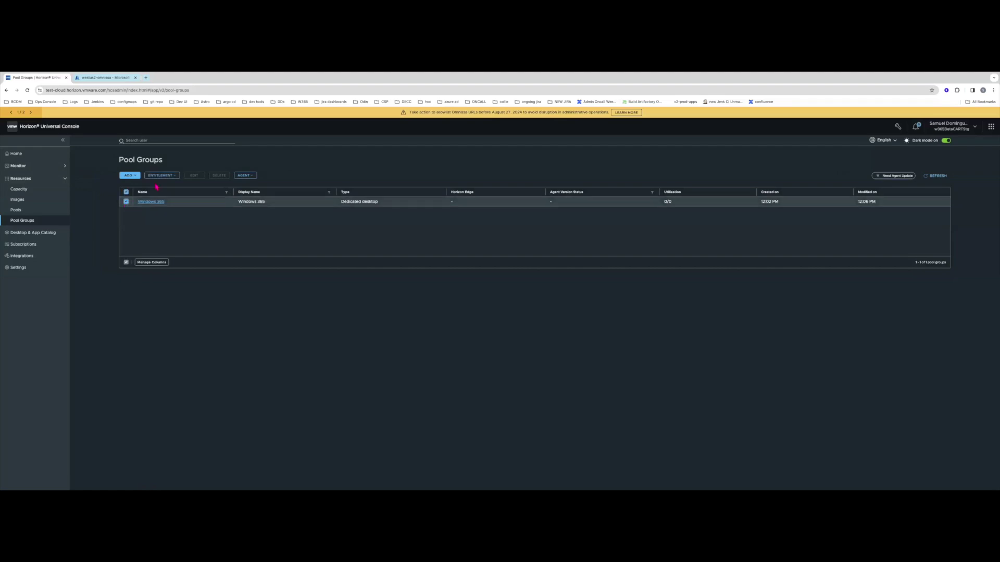
left_click(162, 176)
left_click(162, 188)
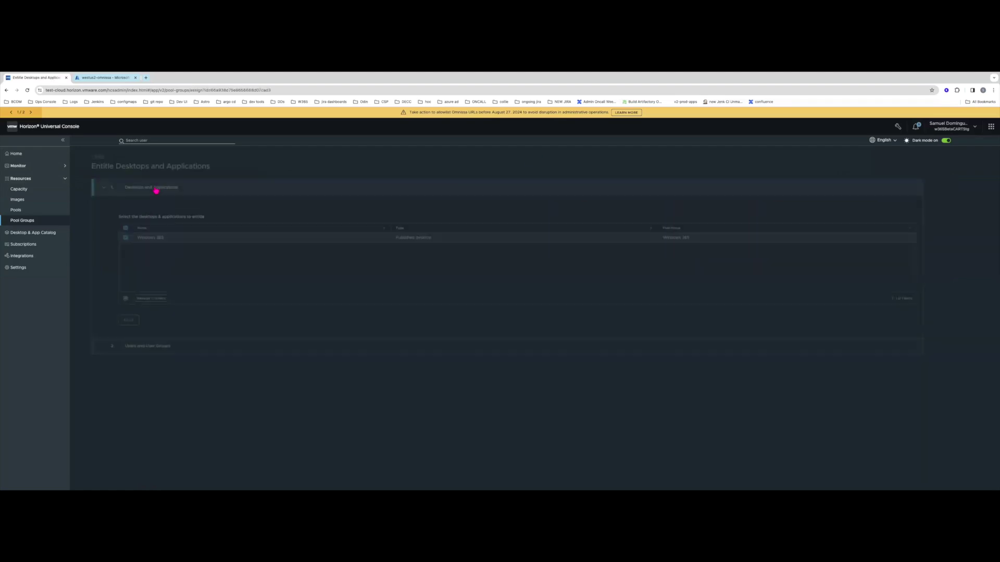
left_click(156, 321)
left_click(306, 229)
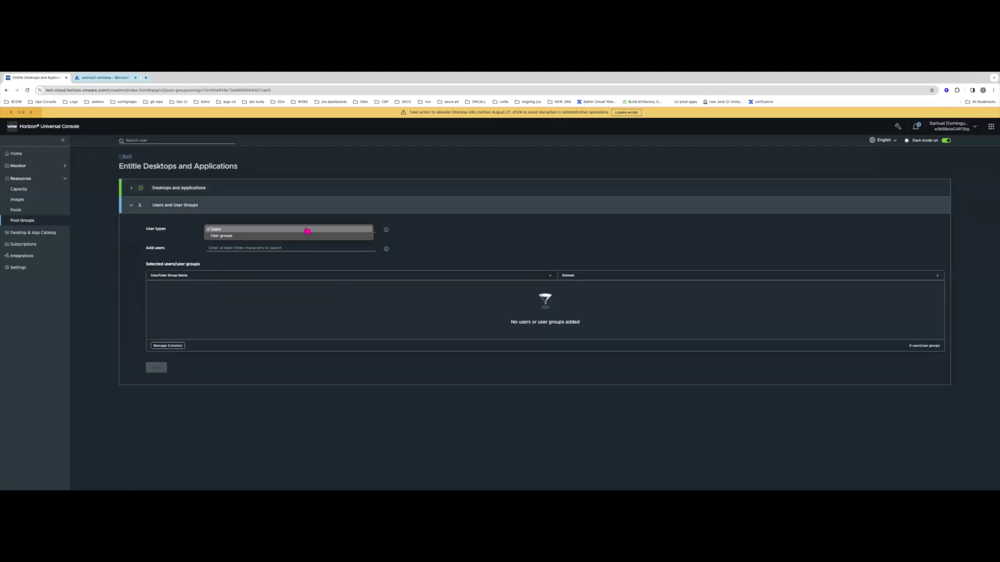
left_click(259, 237)
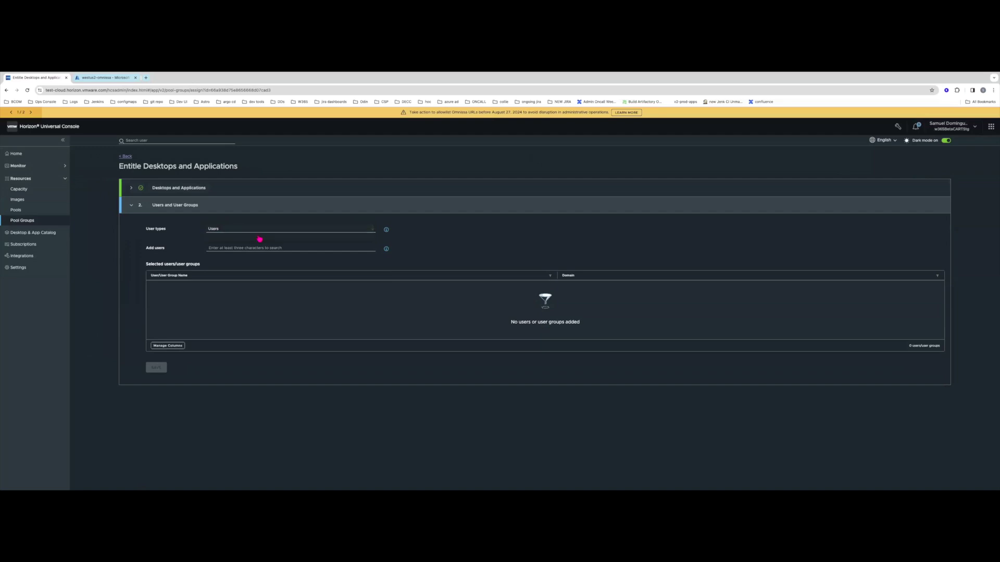
Check the group assigned to the westus2-omnissa policy in Microsoft Intune admin center, and return to Horizon Universal Console
left_click(107, 77)
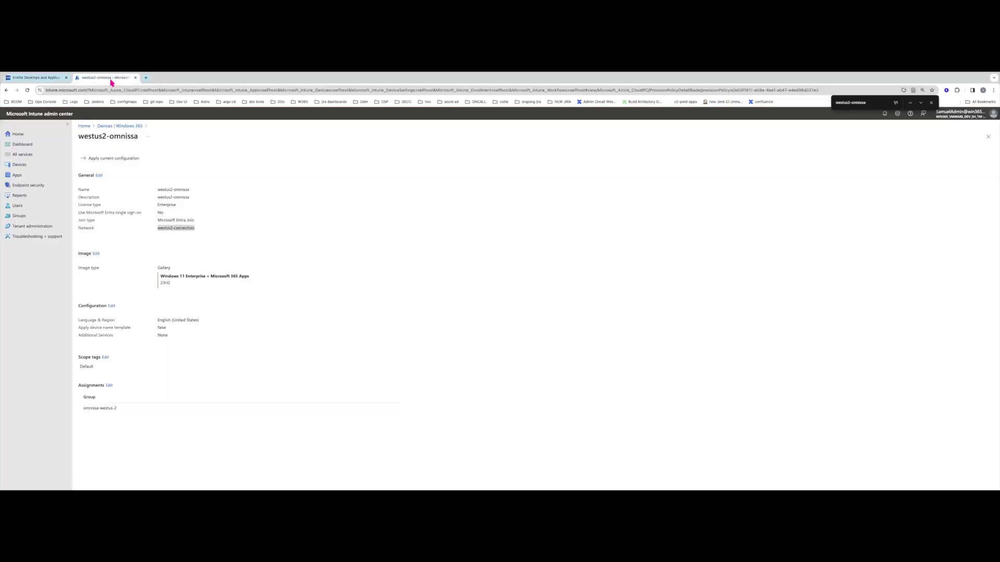
left_click(105, 408)
left_click(33, 77)
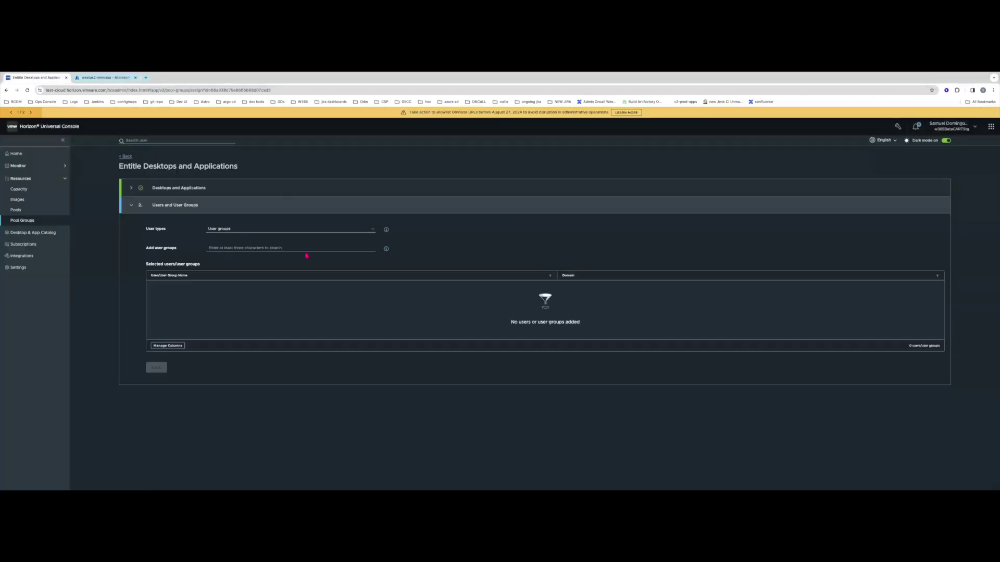
left_click(107, 77)
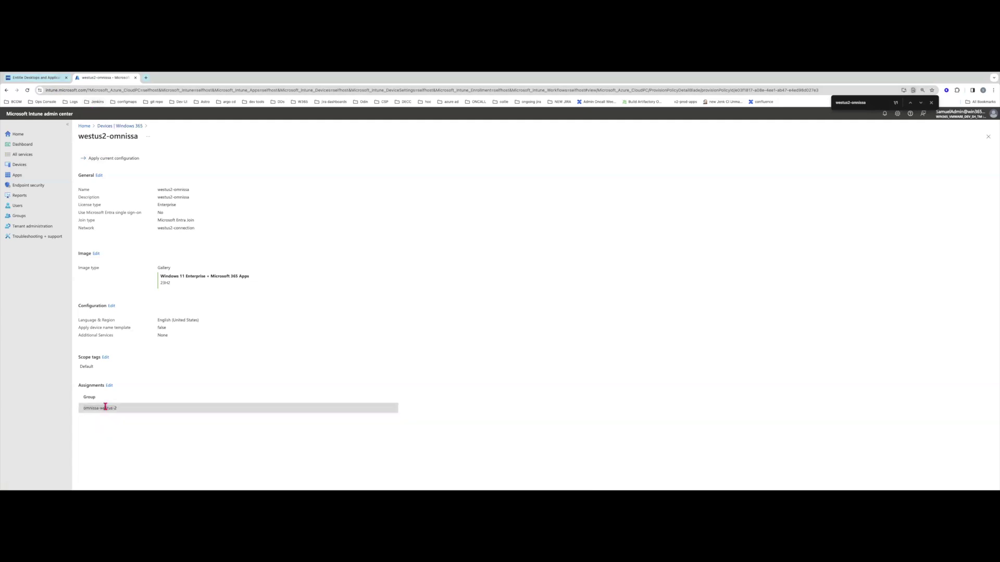
left_click(50, 79)
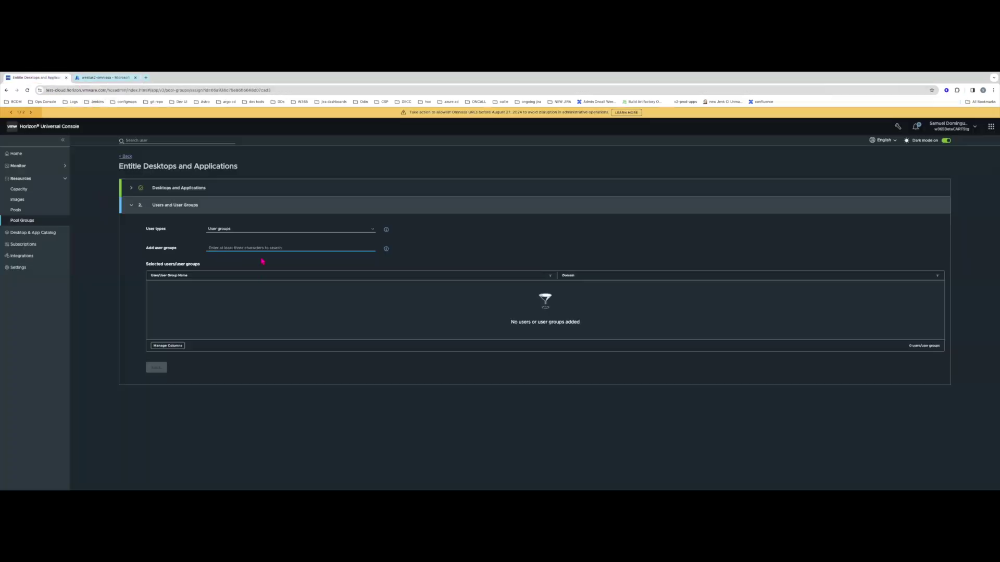
Search the user groups for omnissa and add omnissa-westus2-1and2 to the entitlement
type("westus2")
key("ctrl+a")
key("BackSpace")
type("c")
scroll(291, 286, "down", 1)
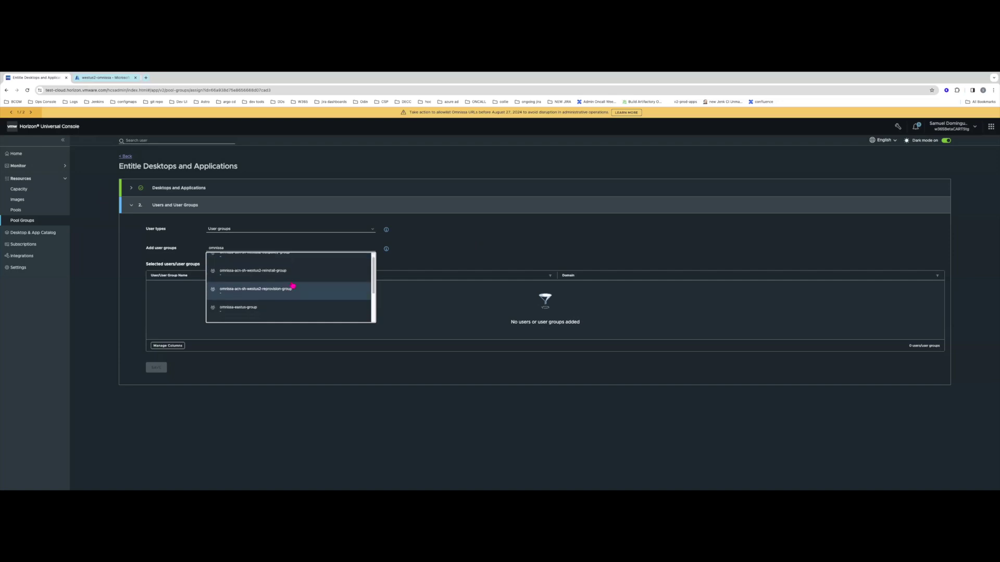
scroll(292, 286, "down", 3)
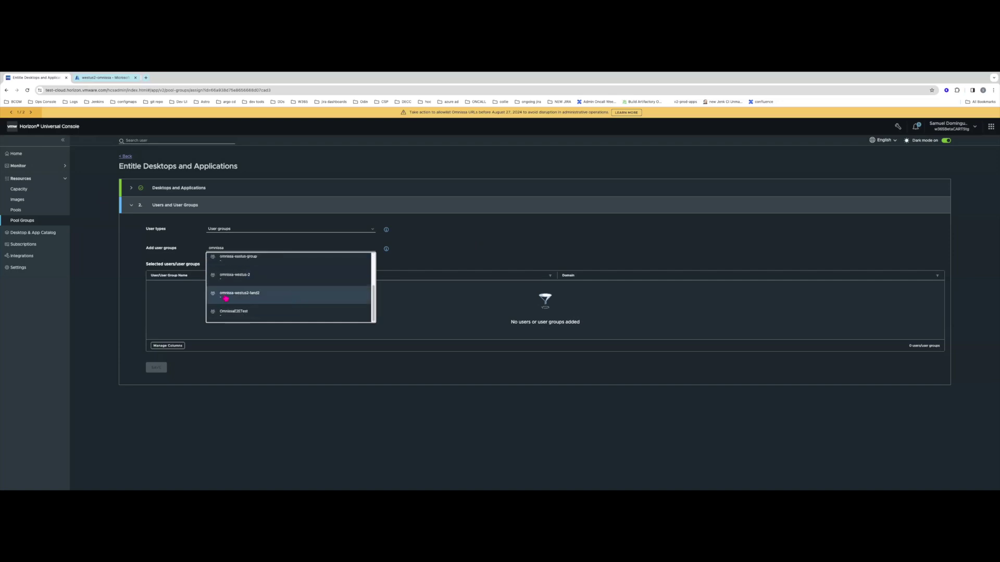
left_click(230, 299)
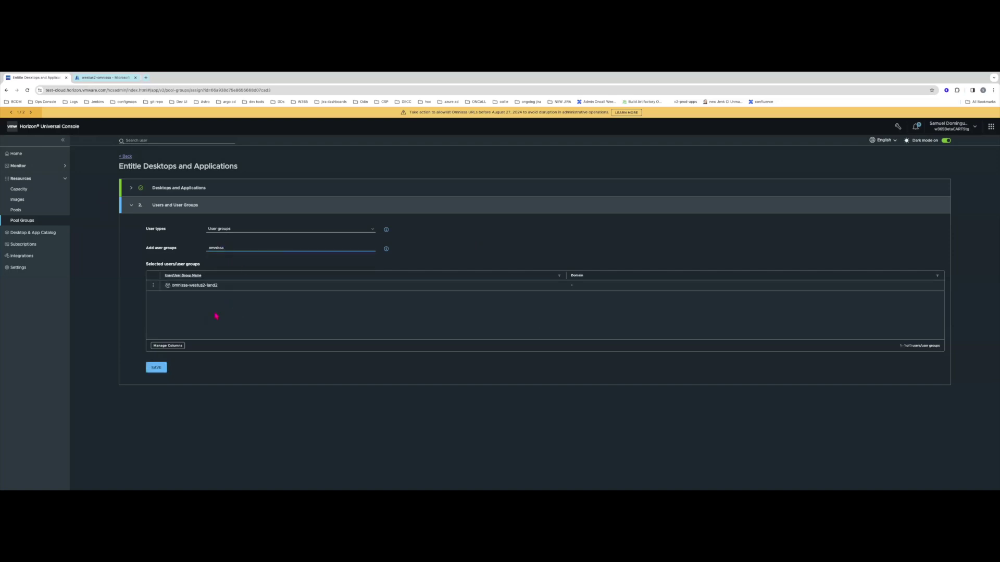
triple_click(194, 285)
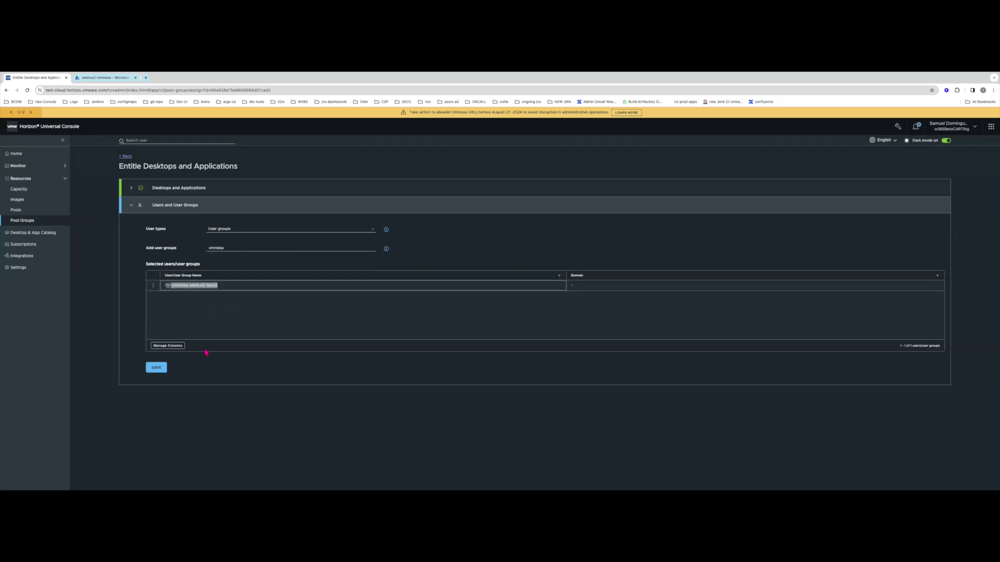
Switch to Microsoft Intune admin center, examine the users of the Cloud PCs filtered by omnissa, and return to Horizon Universal Console
left_click(98, 78)
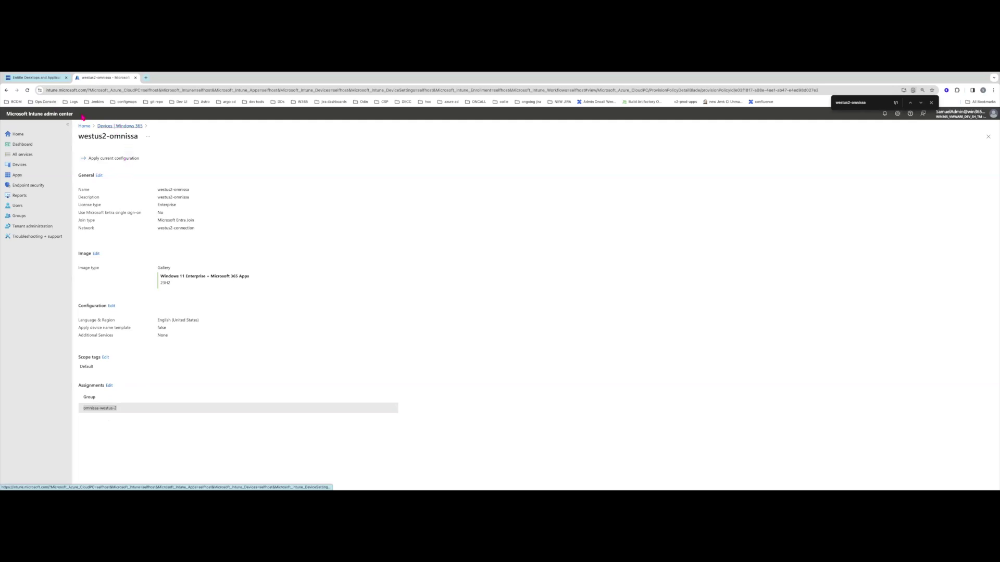
left_click(120, 126)
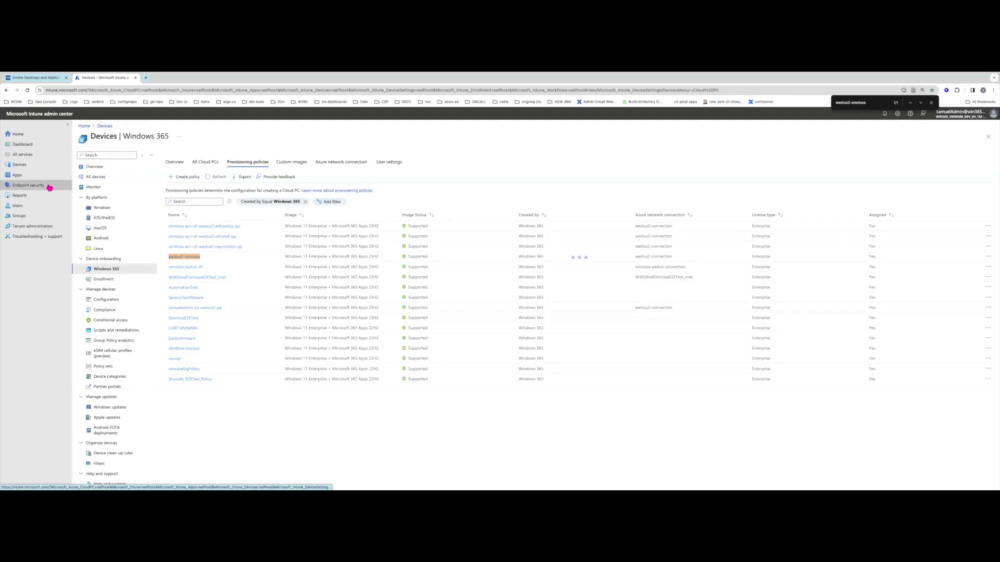
left_click(193, 200)
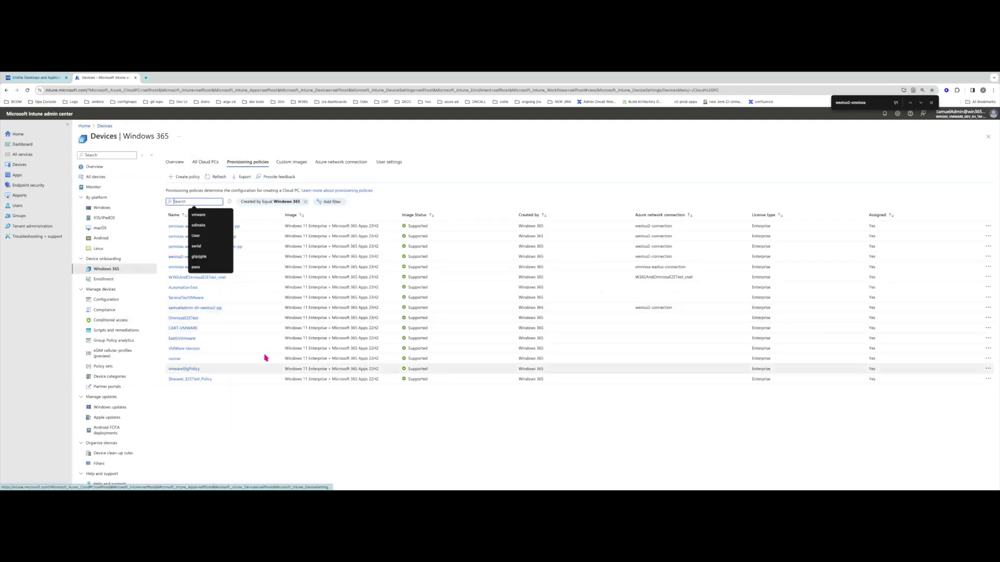
type("omnissa")
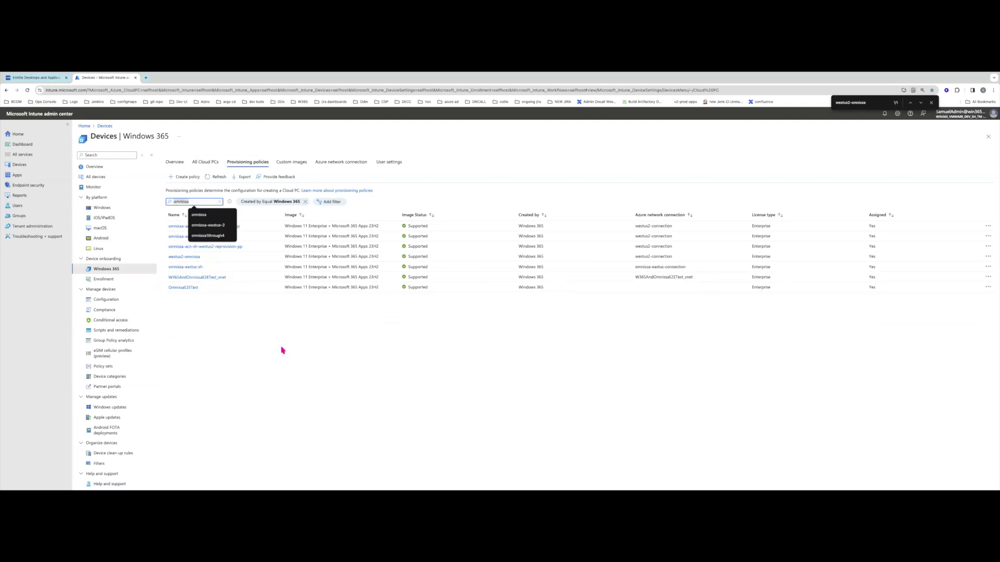
left_click(205, 162)
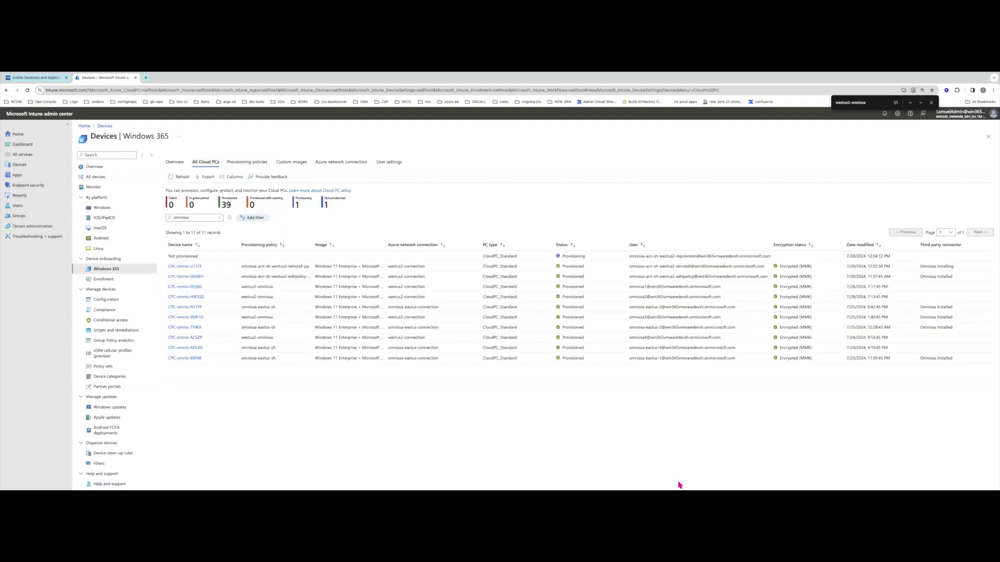
triple_click(641, 296)
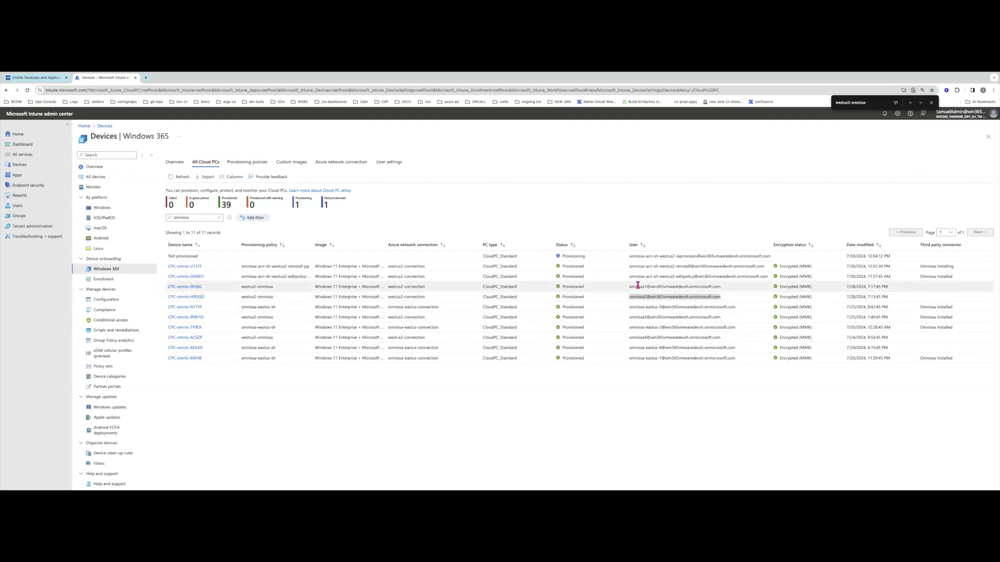
left_click(34, 80)
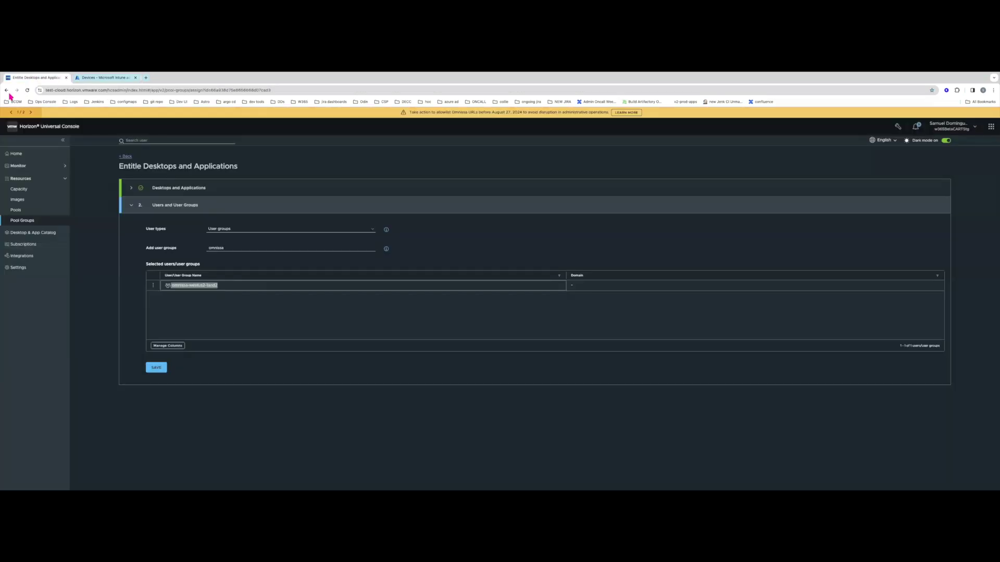
Save the entitlement and open the Windows 365 pool group's entitlements
left_click(157, 371)
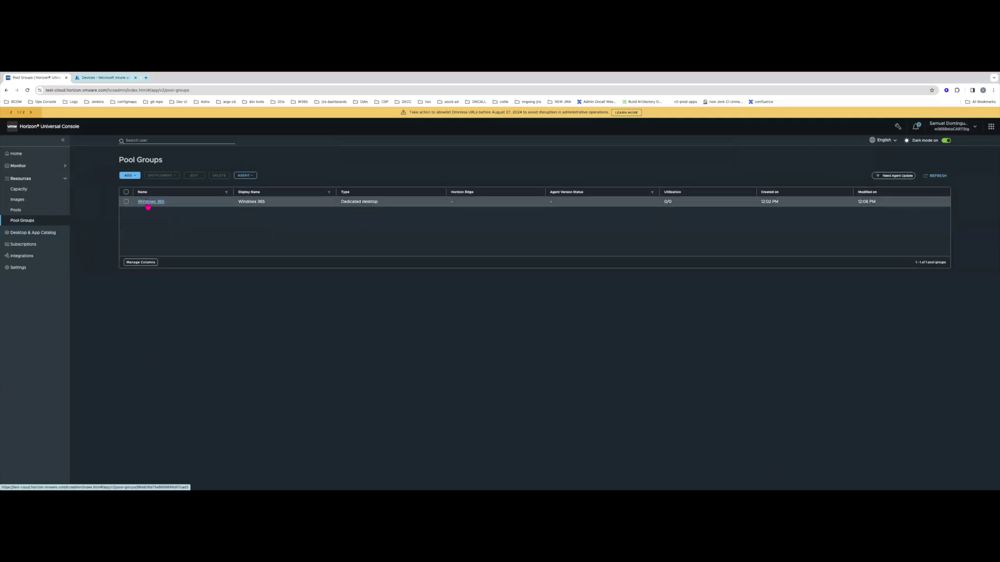
left_click(149, 202)
left_click(188, 191)
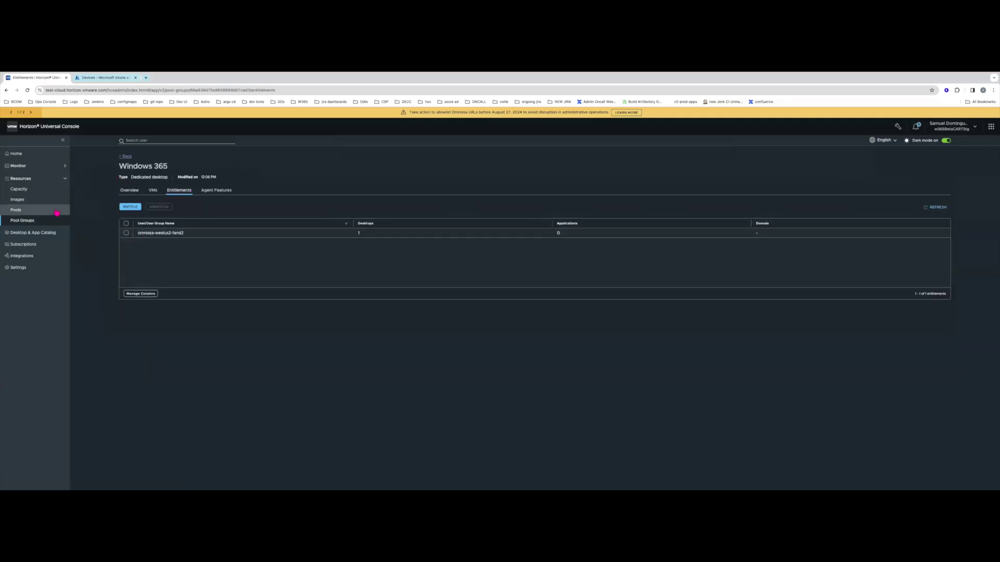
Check the assigned users of the Windows 365 pool group's VMs against the Cloud PCs in Microsoft Intune admin center, returning to Horizon Universal Console
left_click(152, 190)
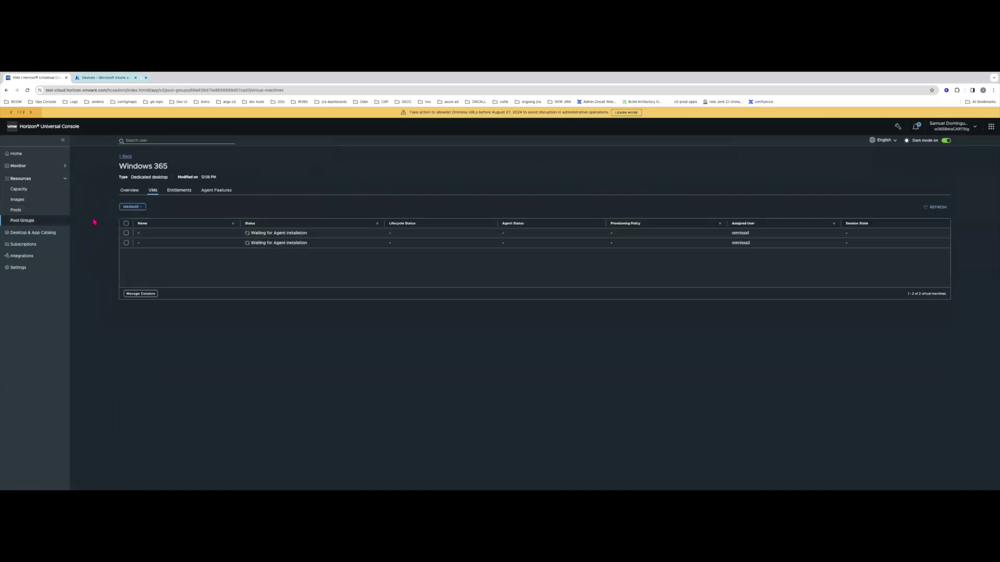
double_click(740, 232)
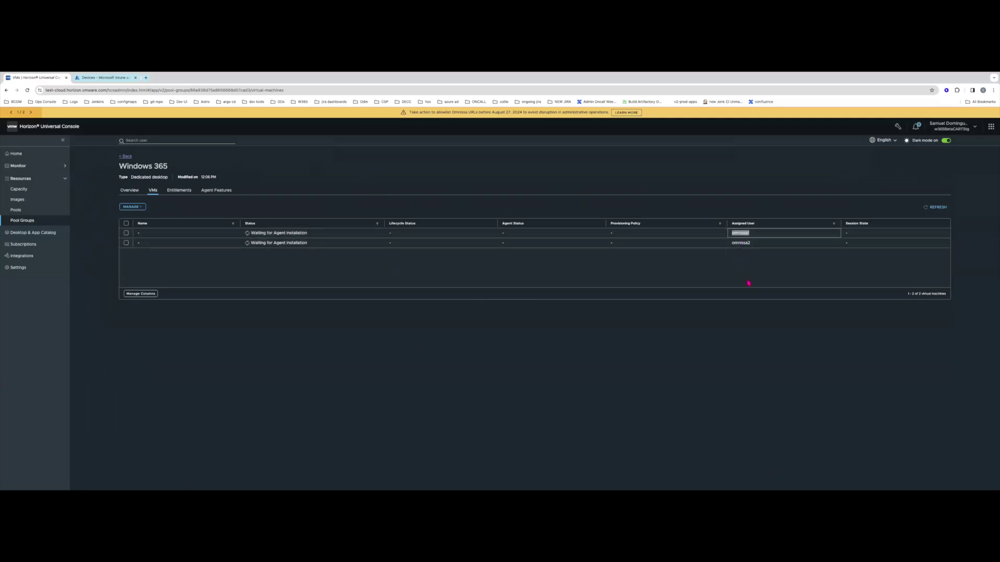
double_click(740, 242)
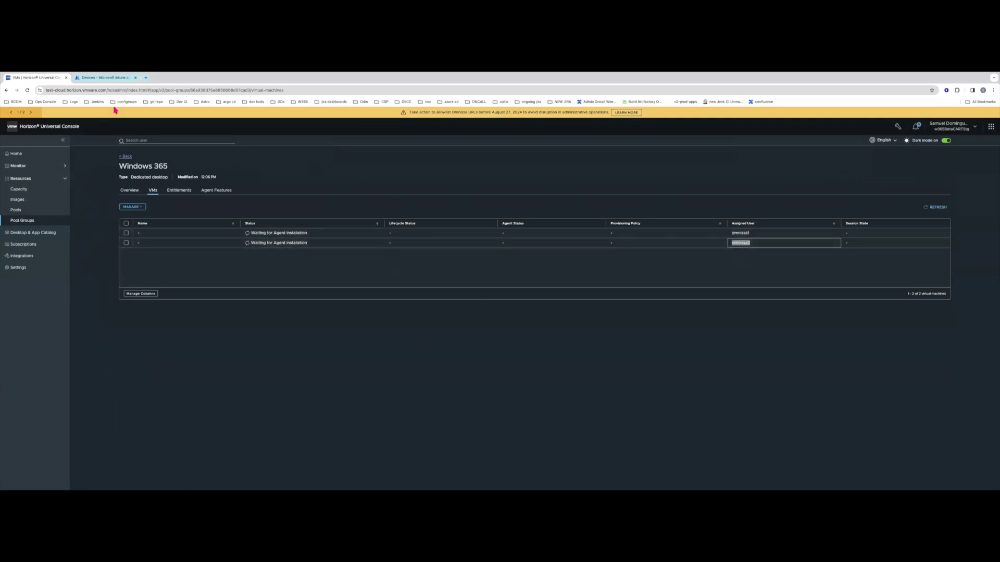
left_click(107, 78)
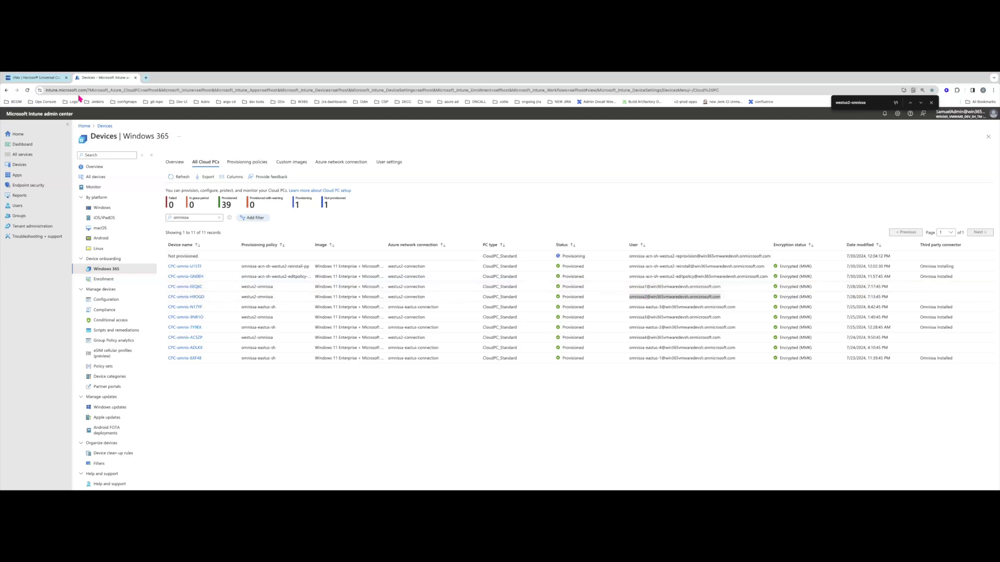
left_click(57, 78)
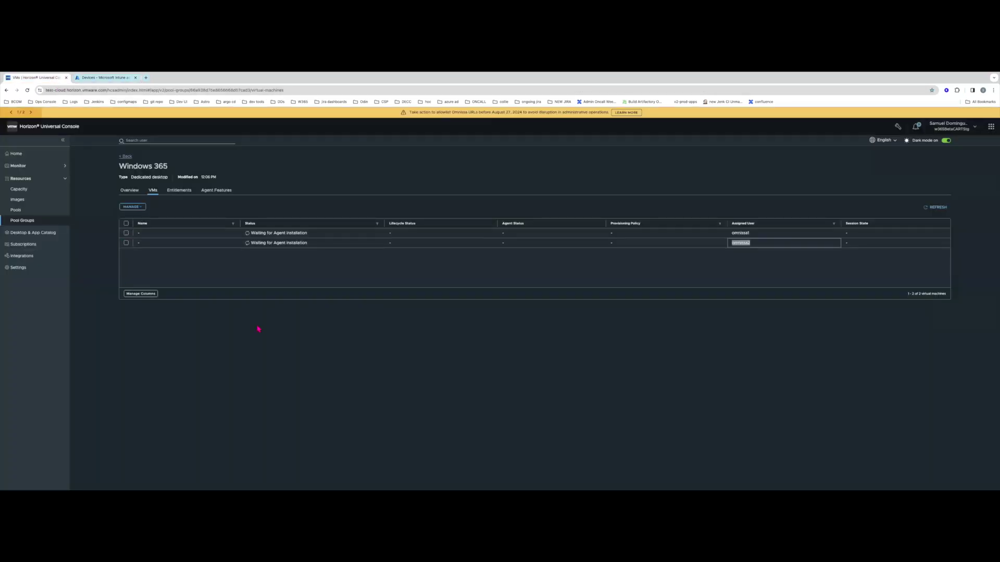
Refresh the Windows 365 pool group's VM list and examine each VM's installation status and agent status
triple_click(279, 233)
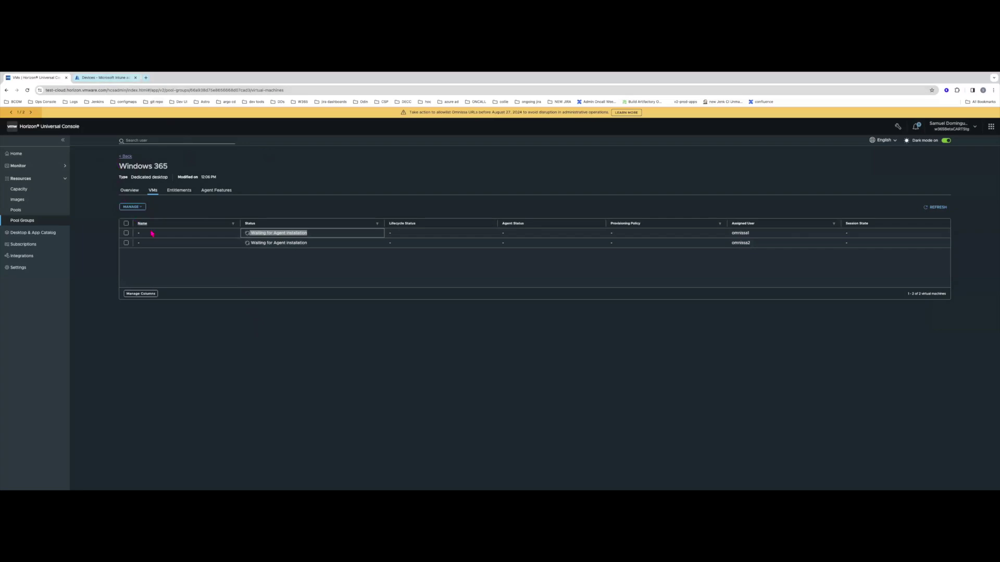
left_click(255, 207)
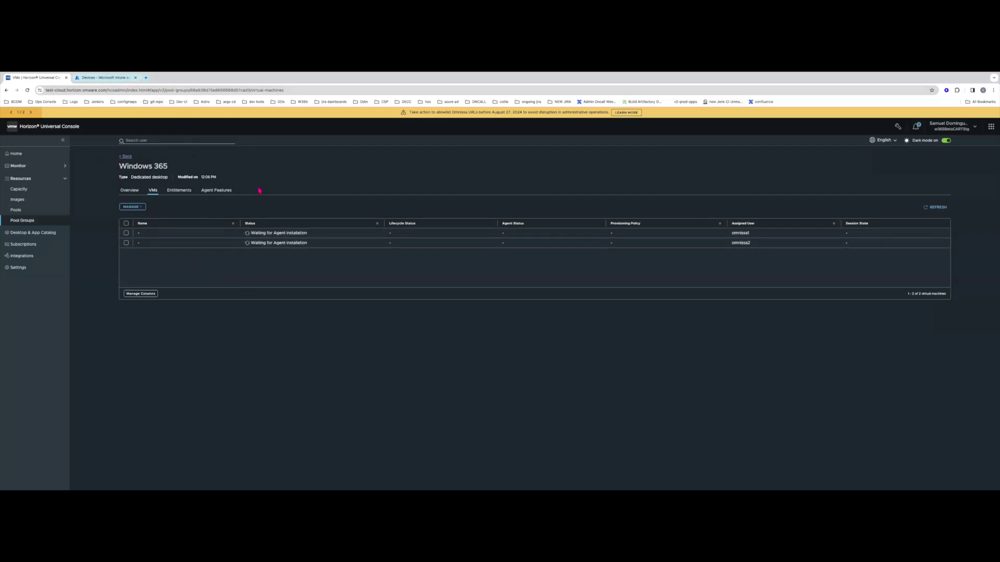
left_click(938, 207)
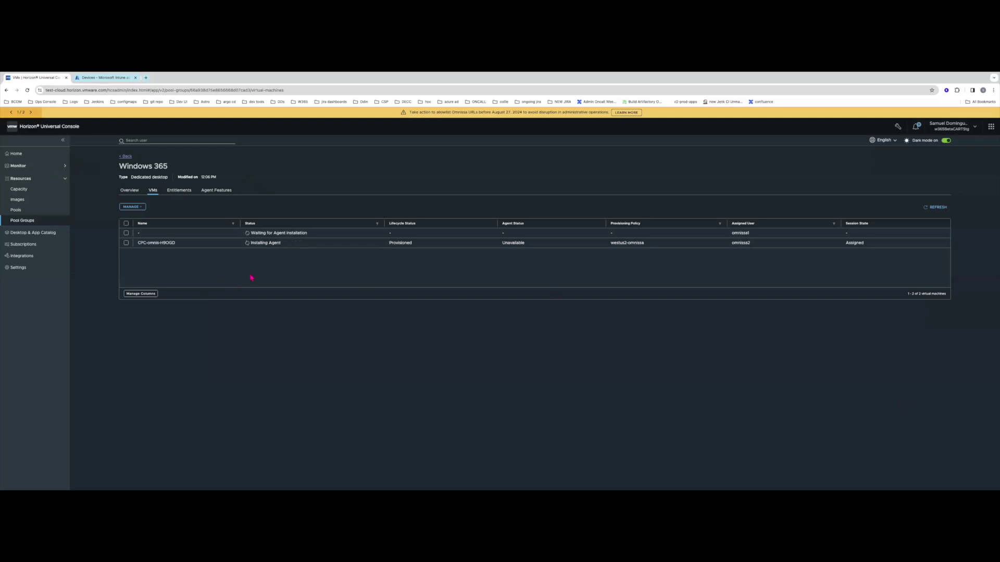
triple_click(264, 243)
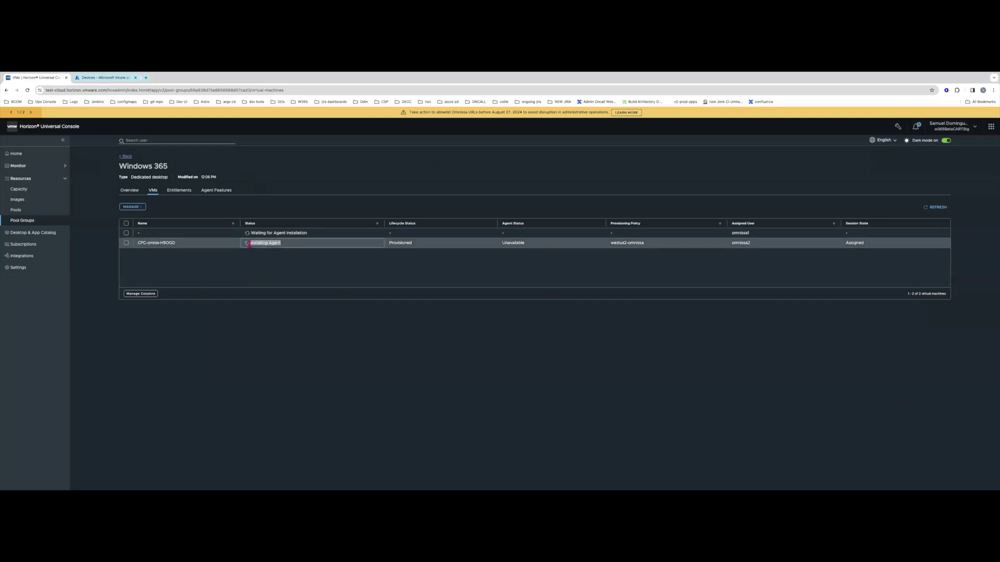
triple_click(513, 242)
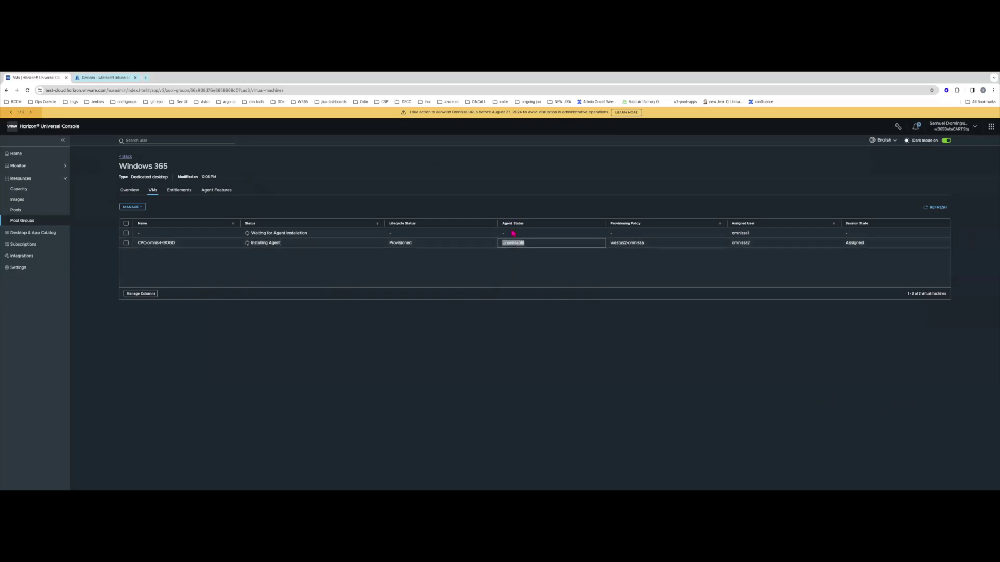
triple_click(266, 243)
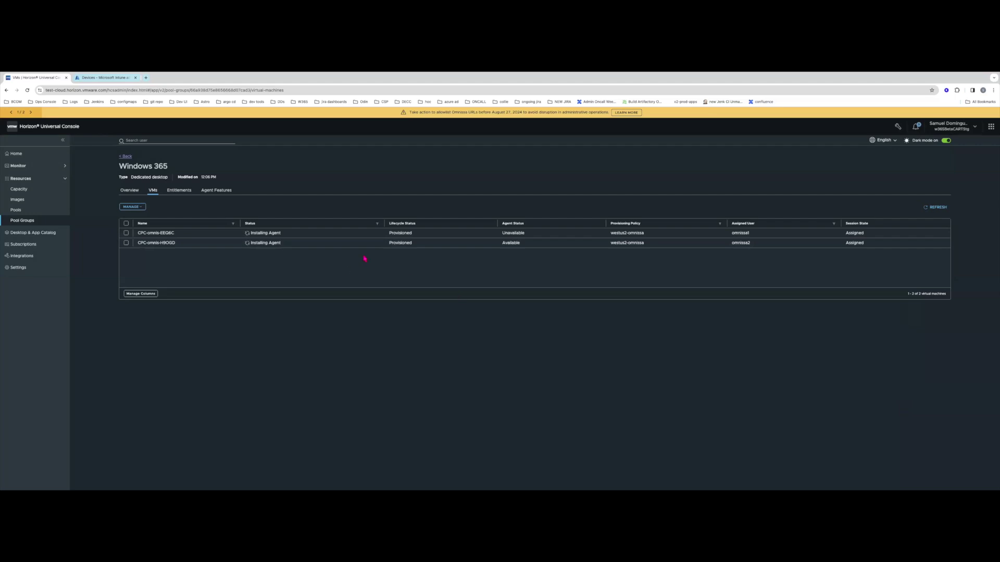
double_click(509, 248)
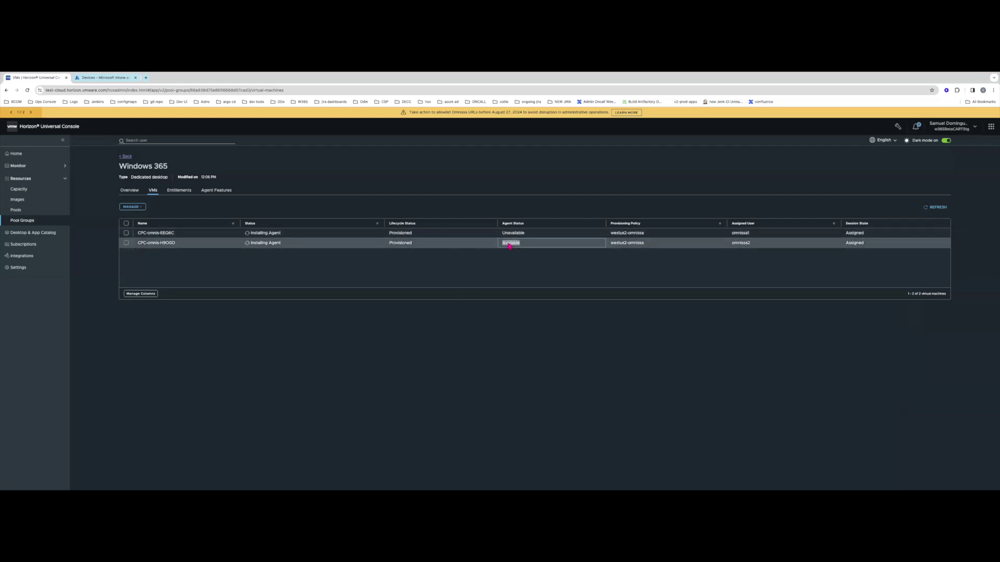
double_click(265, 243)
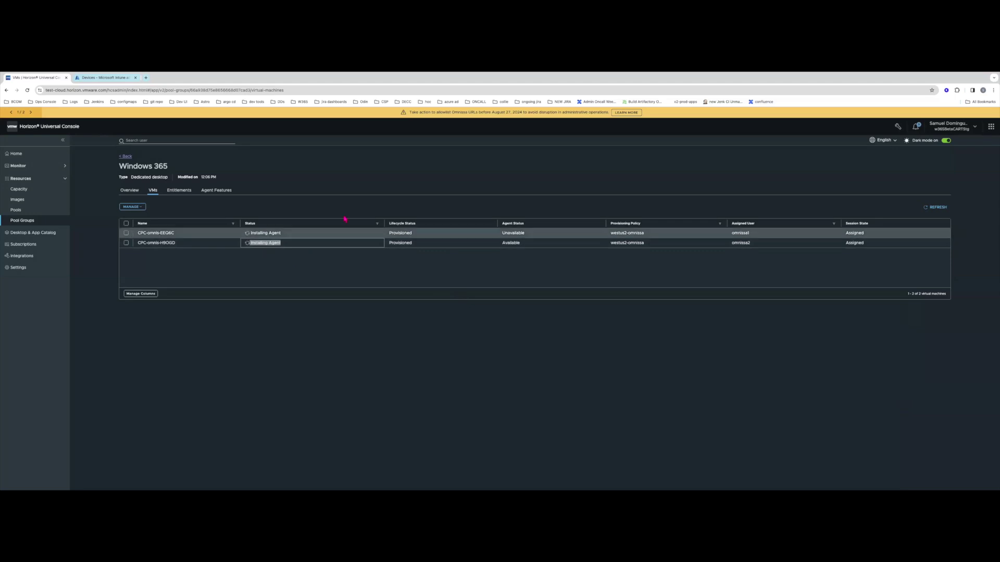
Switch to Microsoft Intune admin center, check the third party connector status for CPC-omnis-H9OGD, and return to Horizon Universal Console
double_click(747, 243)
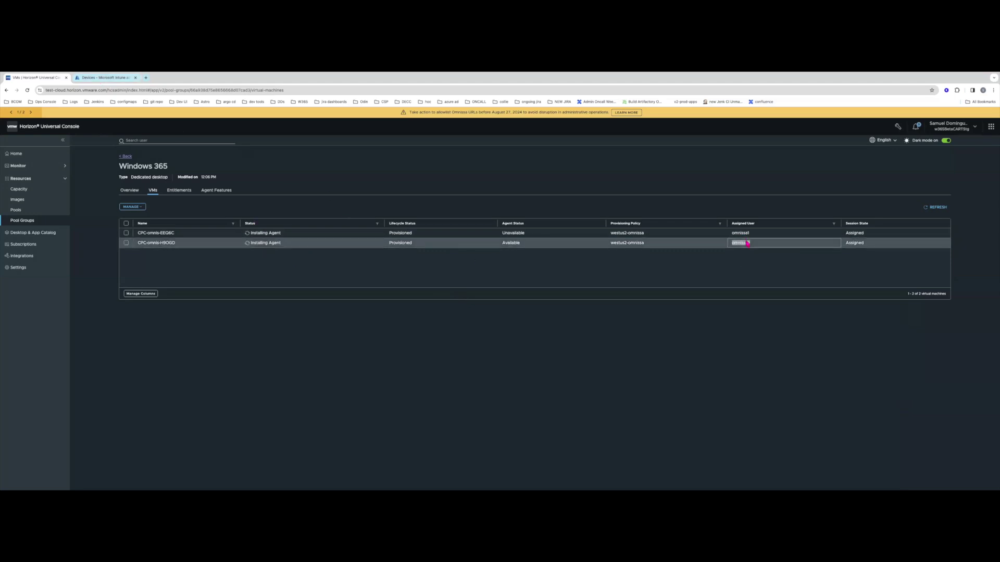
left_click(107, 77)
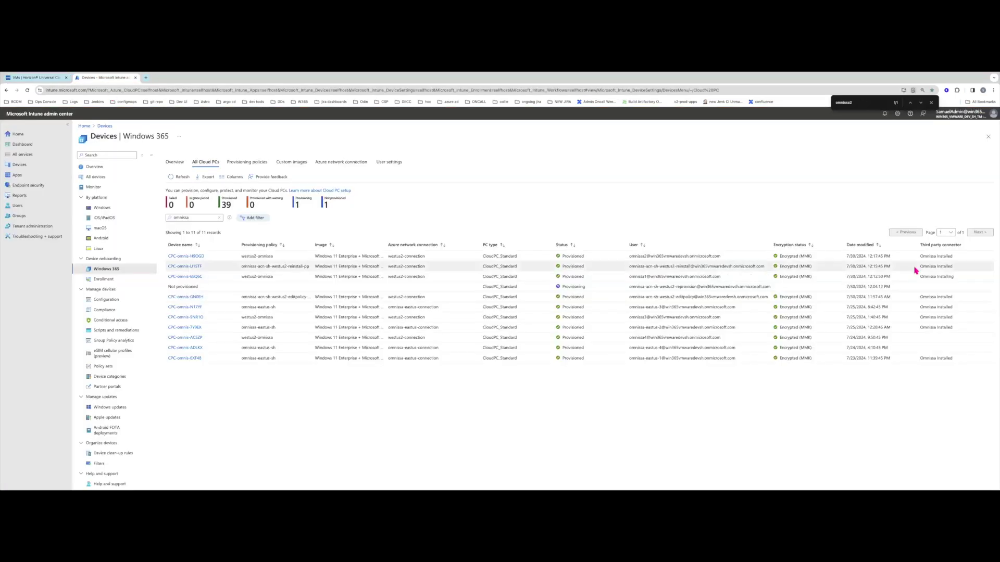
triple_click(663, 258)
triple_click(937, 256)
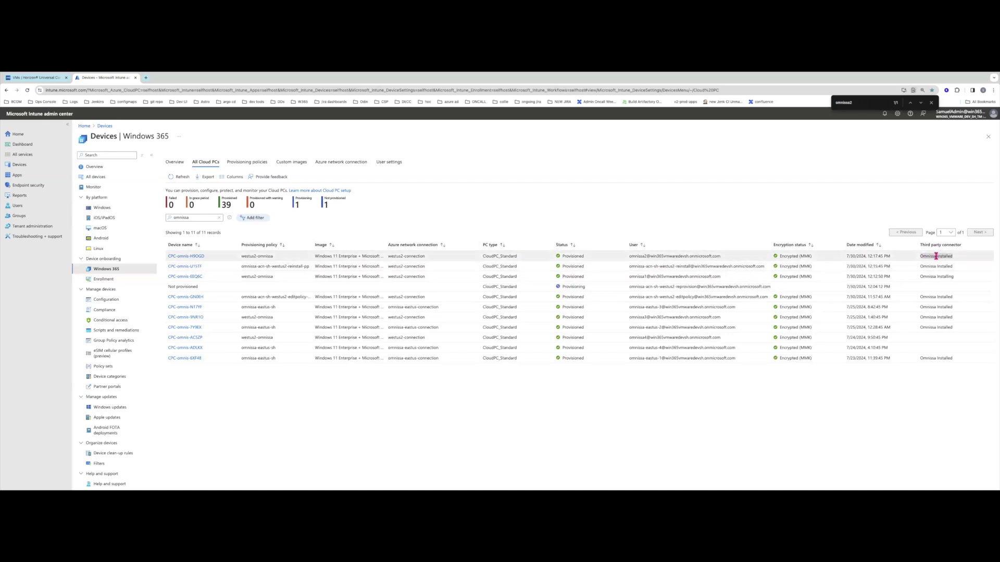
left_click(38, 81)
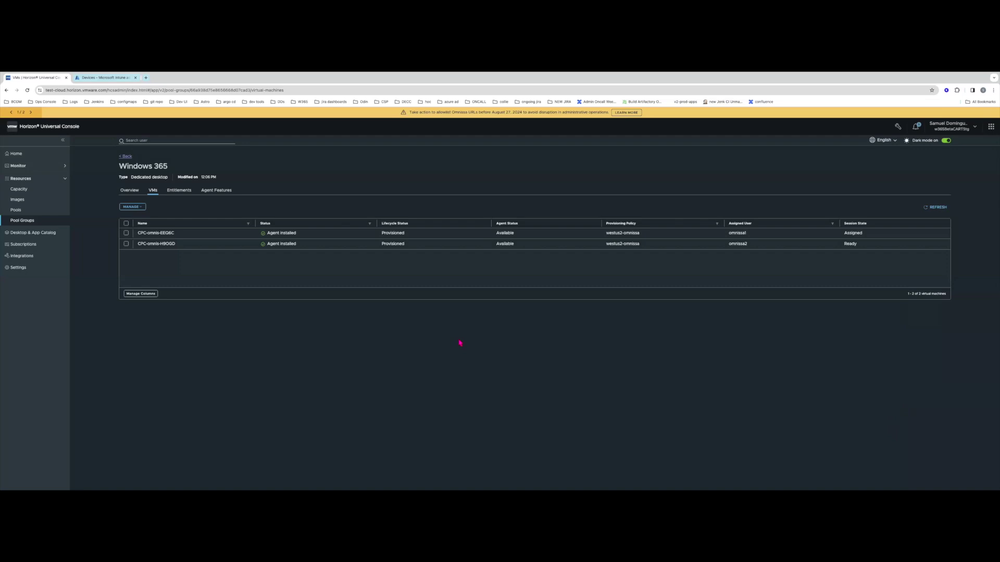
Examine the installation status, agent status and assigned users of the Windows 365 pool group's VMs
triple_click(281, 232)
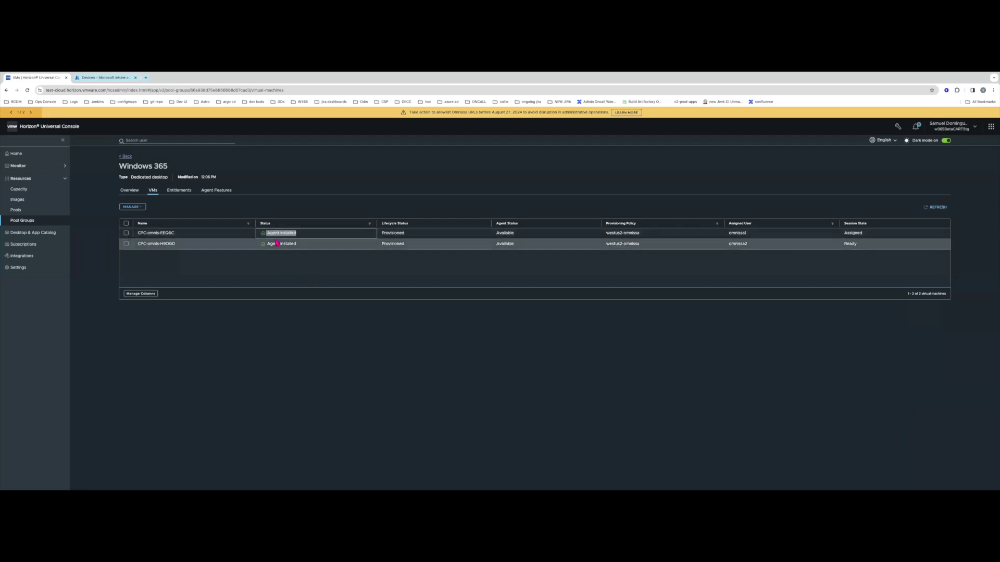
double_click(504, 233)
double_click(504, 243)
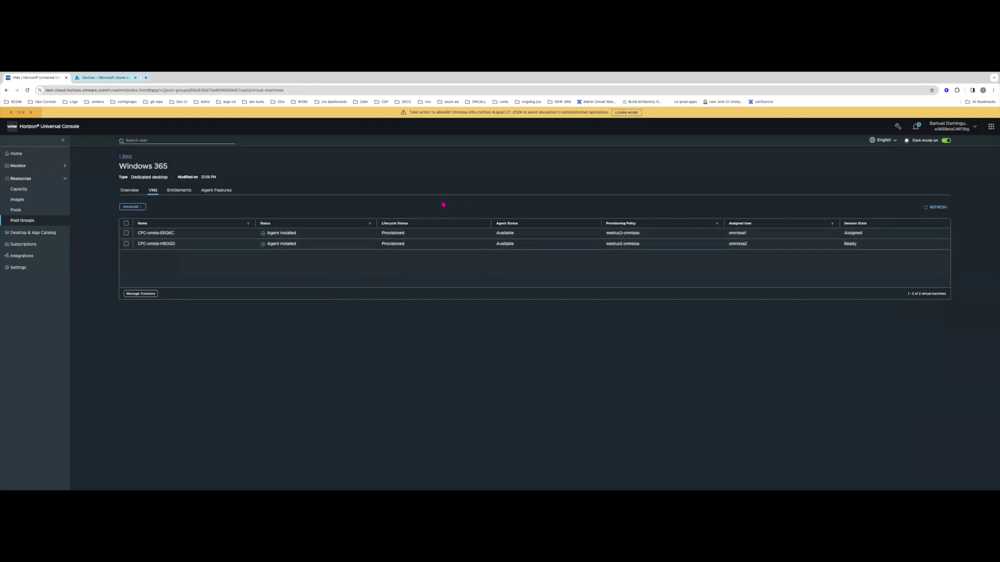
double_click(738, 243)
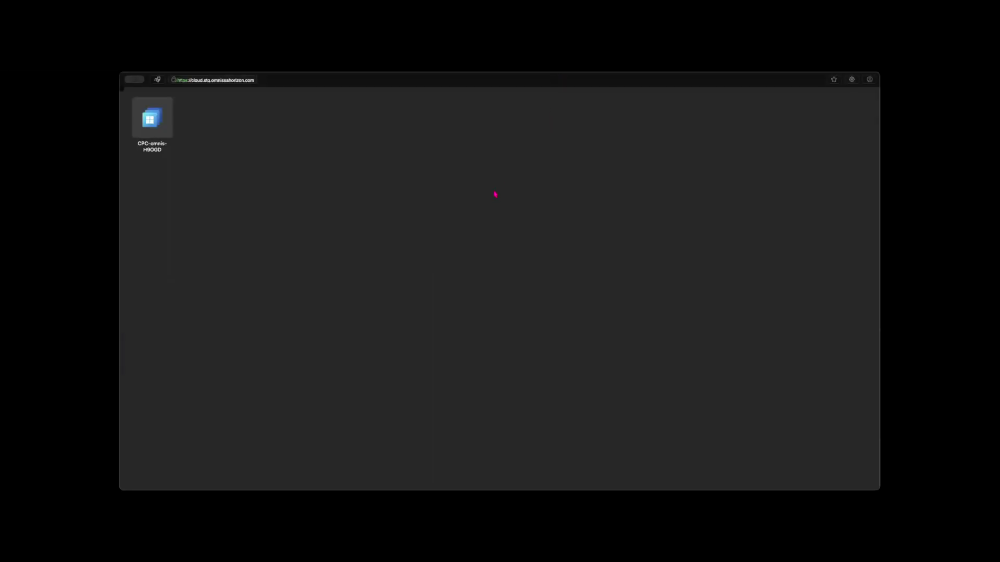
Launch the CPC-omnis-H9OGD desktop from the Horizon client
left_click(869, 79)
left_click(342, 166)
left_click(156, 130)
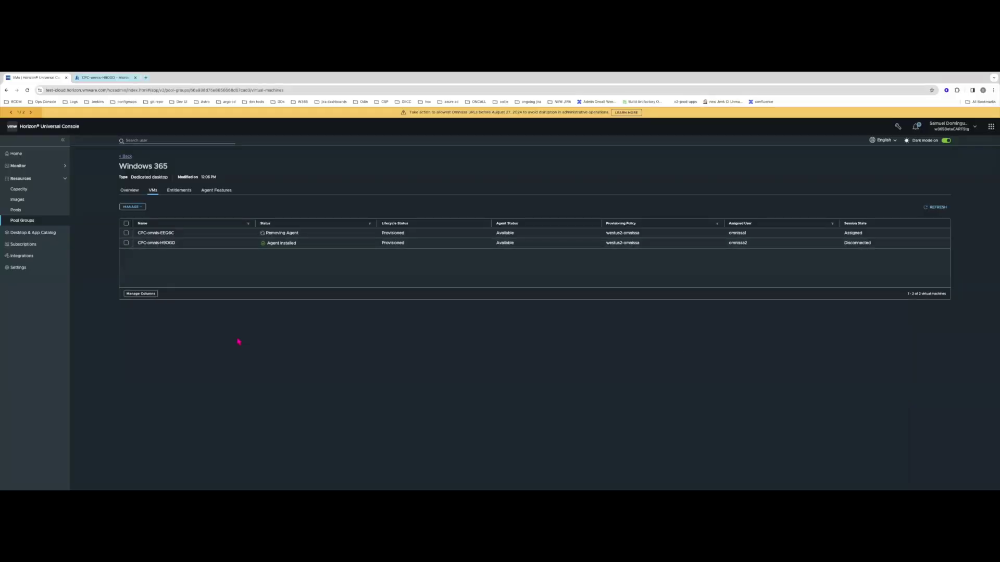
Check the status of CPC-omnis-EEQ6C in Horizon Universal Console, select it and review its available management actions
left_click_drag(265, 233, 299, 235)
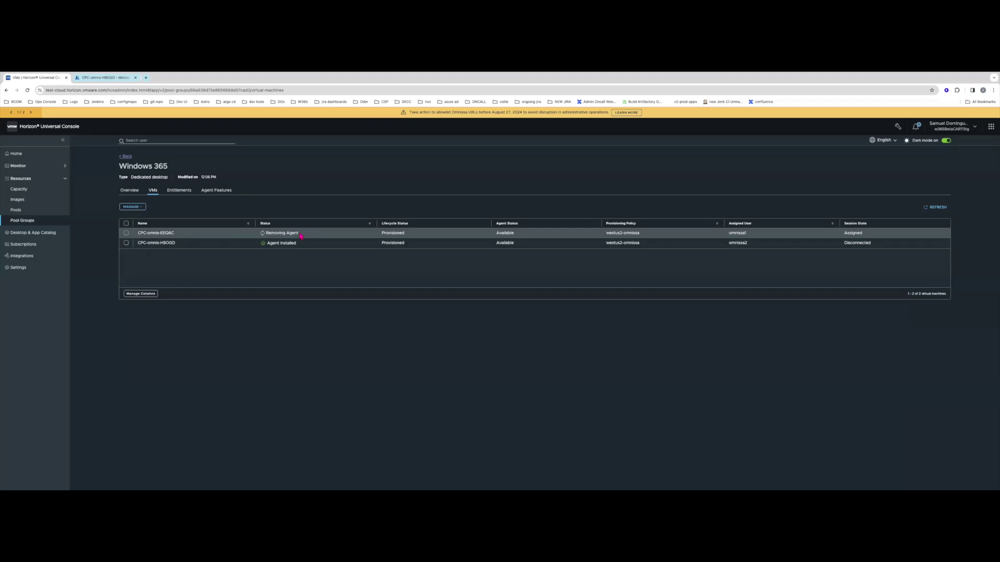
left_click(126, 233)
left_click(142, 208)
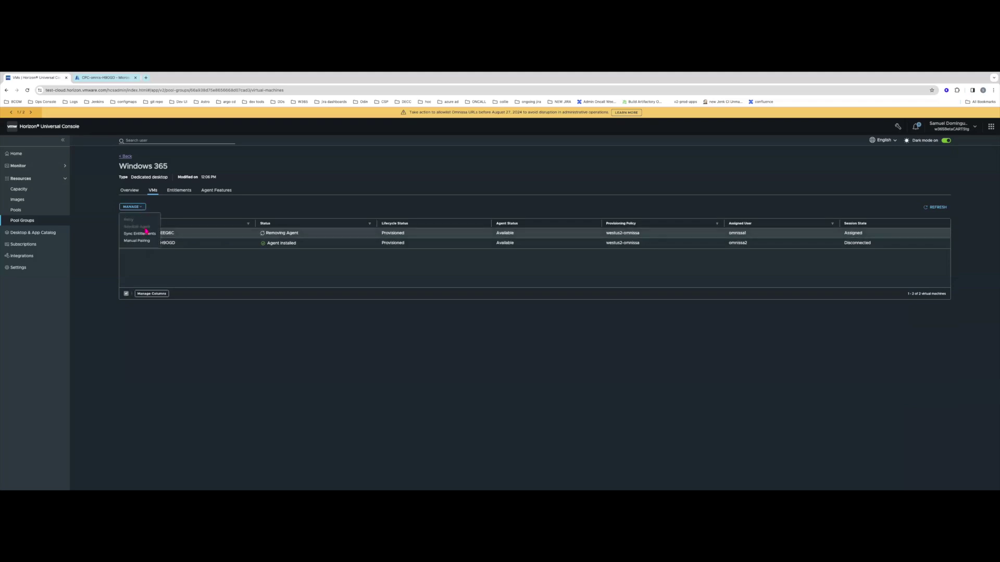
left_click(583, 294)
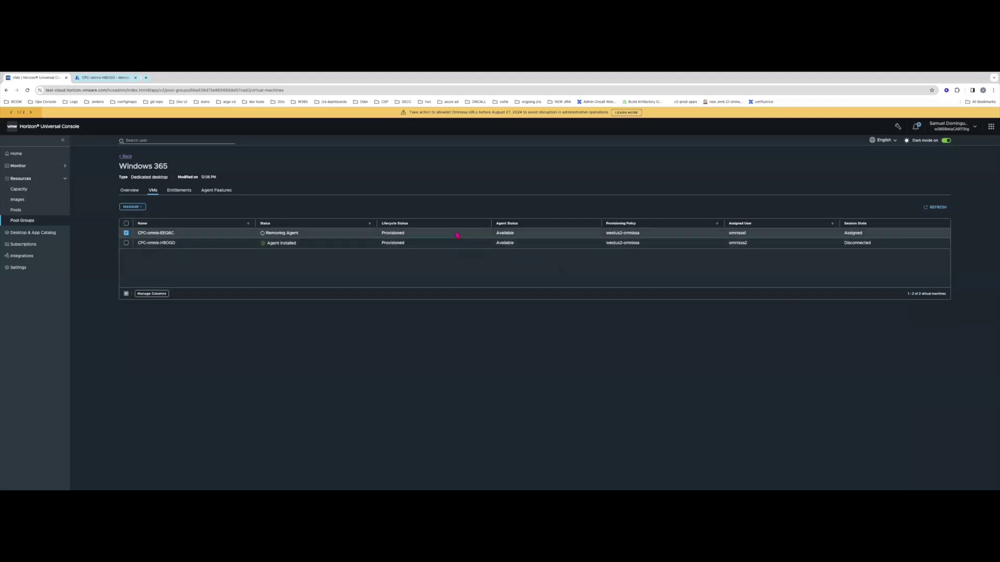
Review the reprovision action in Microsoft Intune admin center and find CPC-omnis-H9OGD on both pages, ending in Horizon Universal Console
left_click(112, 82)
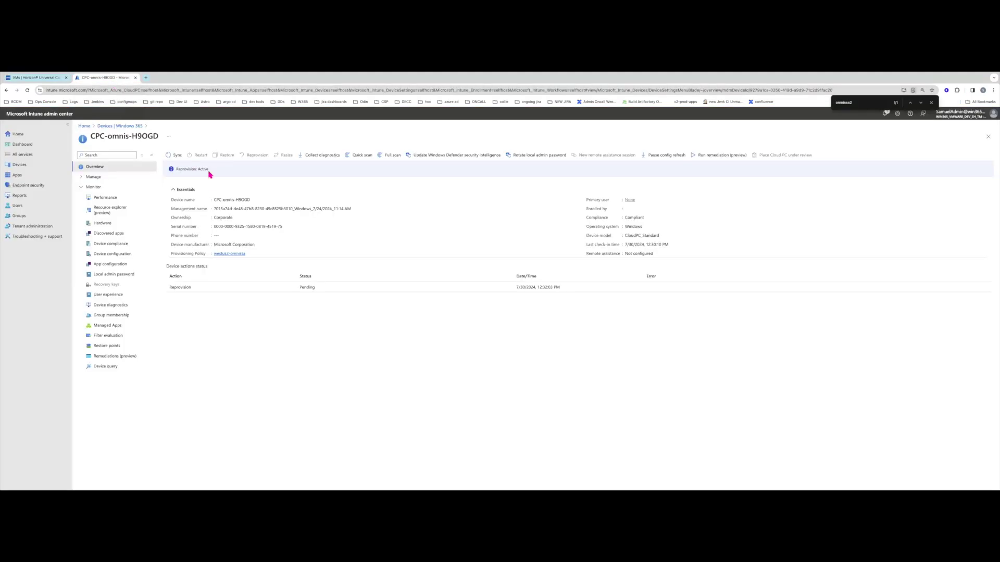
left_click(36, 77)
key("ctrl+f")
left_click(111, 83)
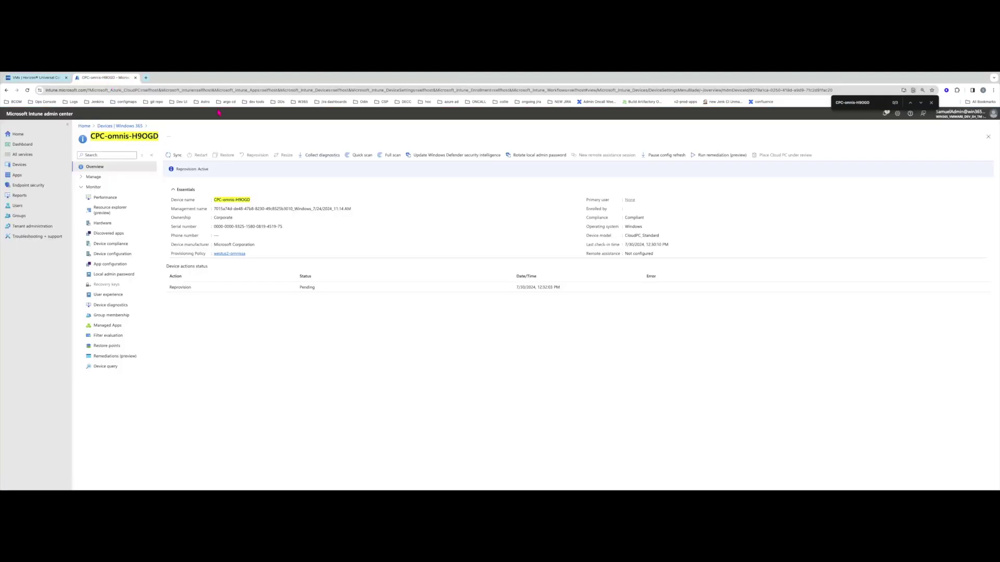
left_click(58, 80)
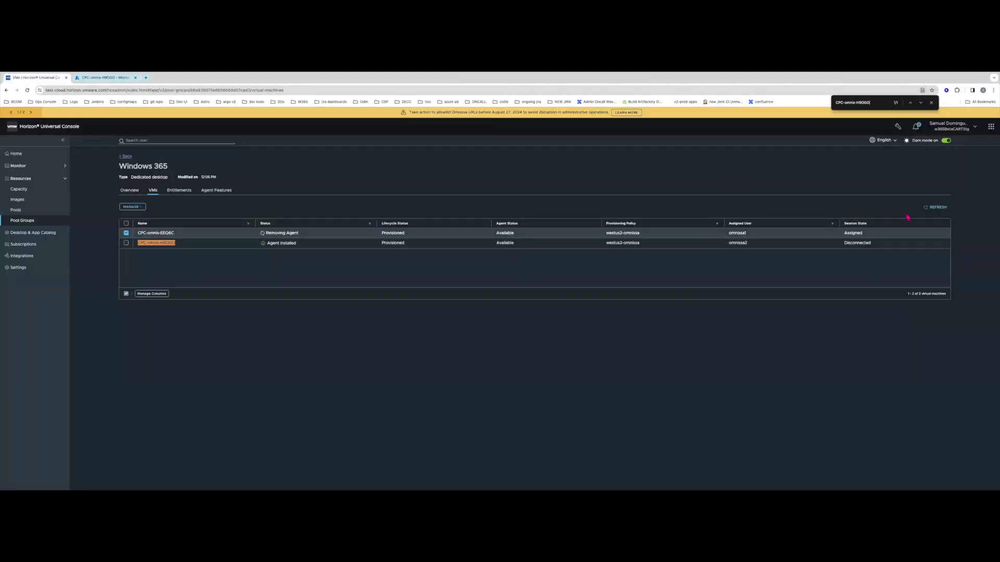
Refresh the Windows 365 VM list and examine the agent status of CPC-omnis-EEQ6C and CPC-omnis-H9OGD
left_click(928, 208)
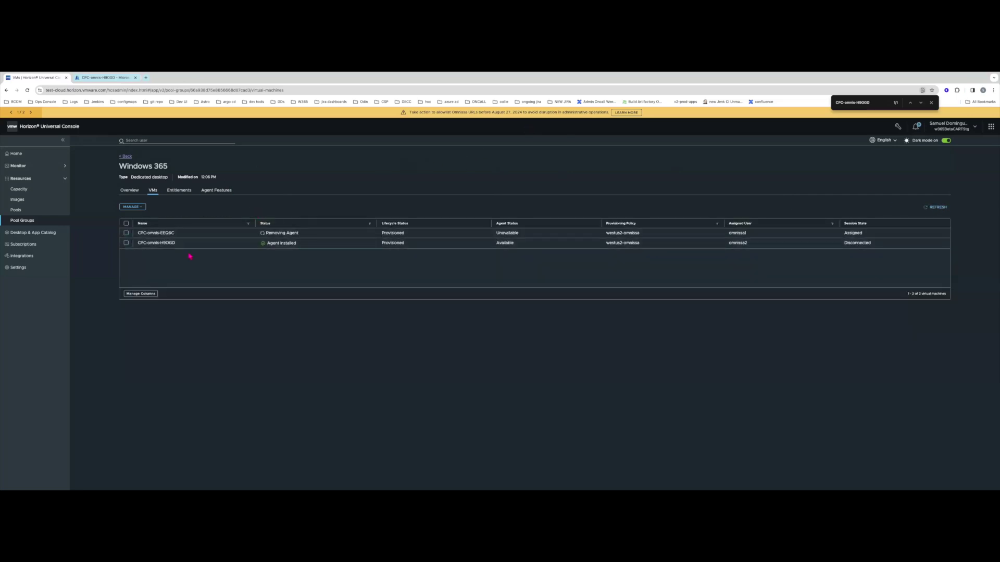
triple_click(165, 233)
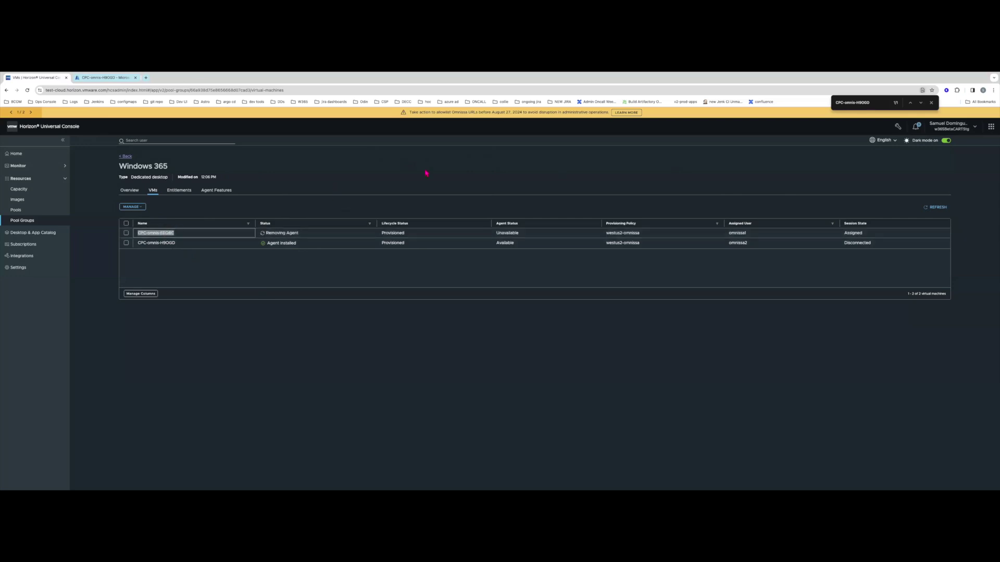
left_click(505, 237)
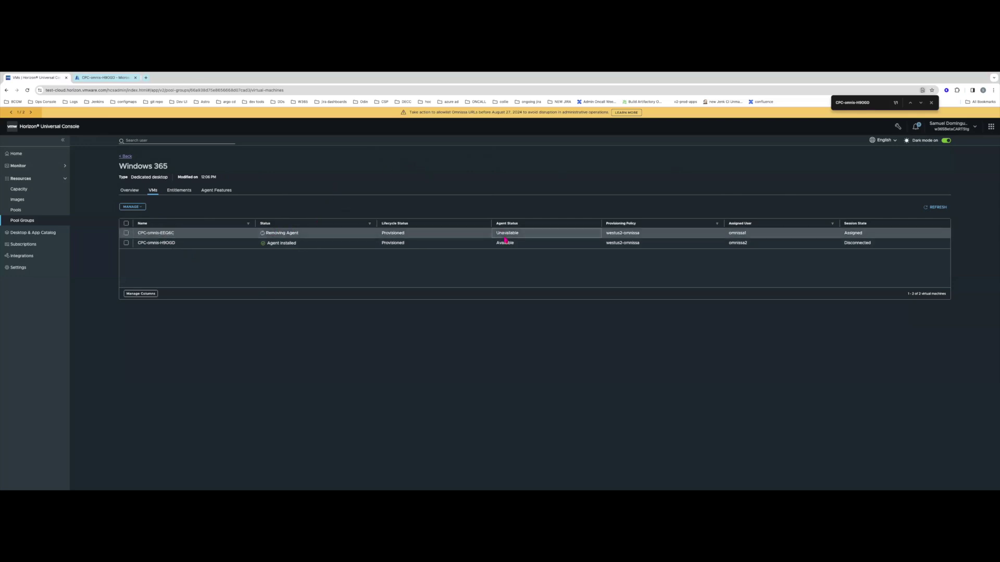
double_click(504, 236)
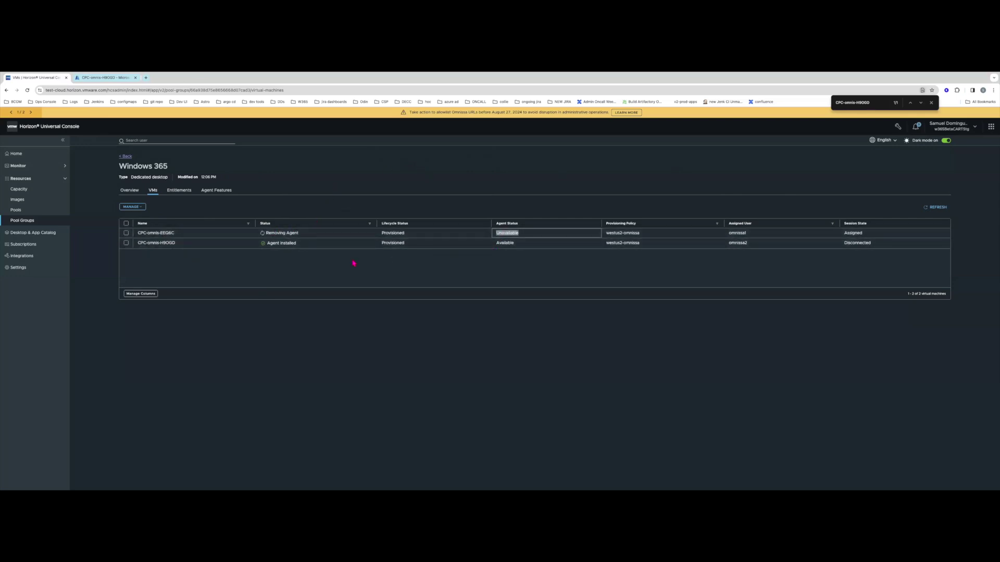
double_click(170, 243)
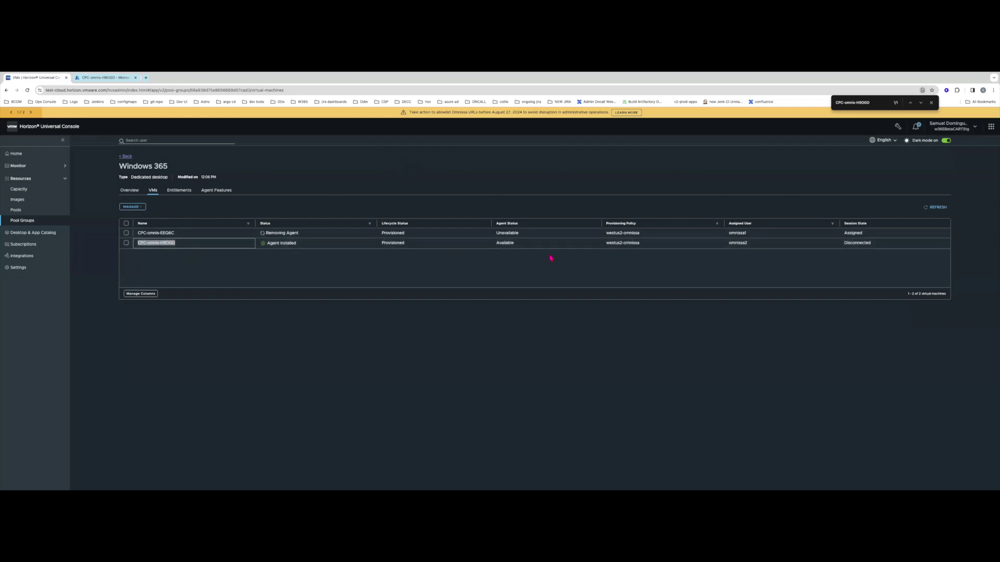
double_click(508, 244)
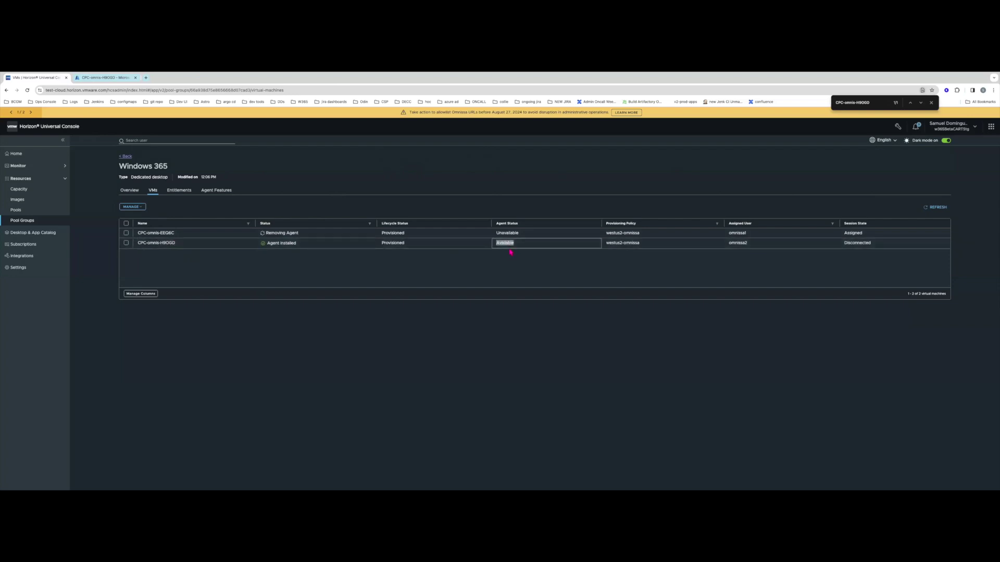
Look at Microsoft Intune admin center, return to Horizon Universal Console, and check the installation and agent status of CPC-omnis-EEQ6C
left_click(101, 79)
left_click(46, 80)
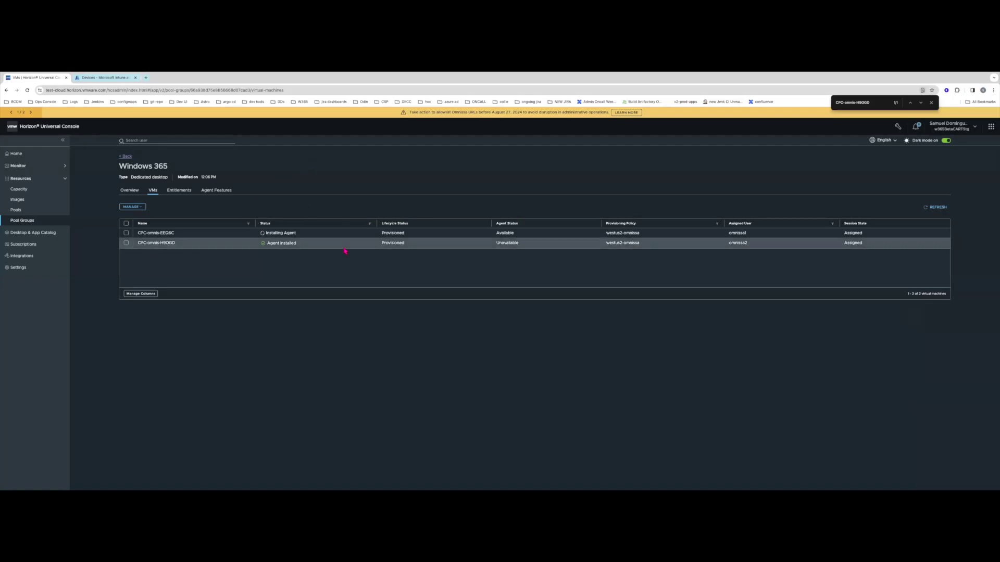
left_click_drag(263, 233, 296, 233)
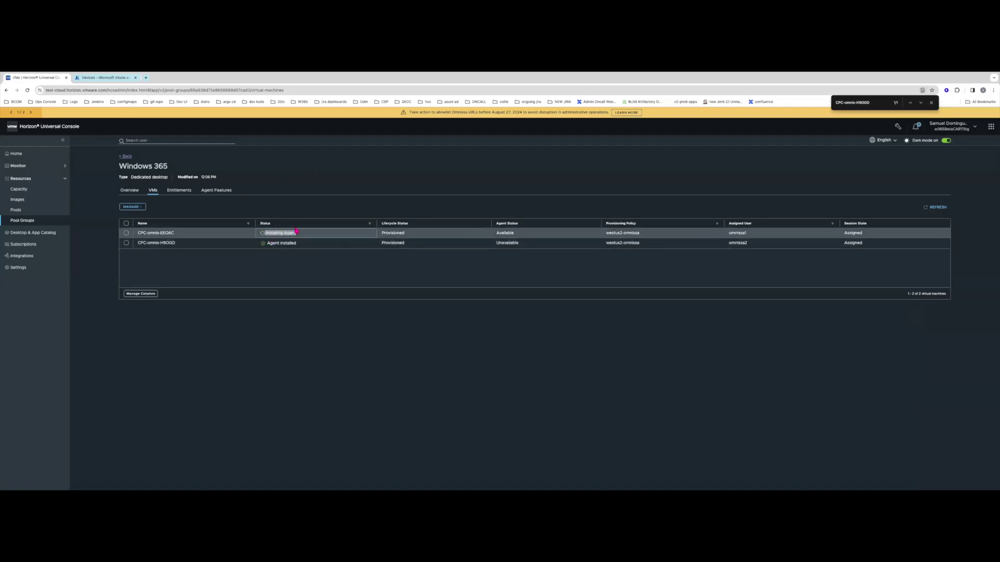
double_click(509, 233)
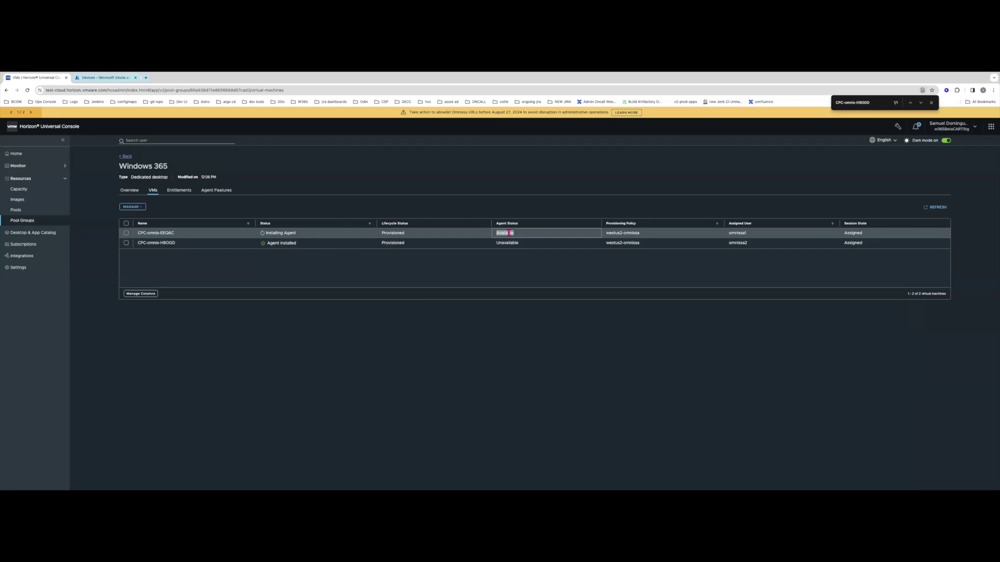
triple_click(271, 233)
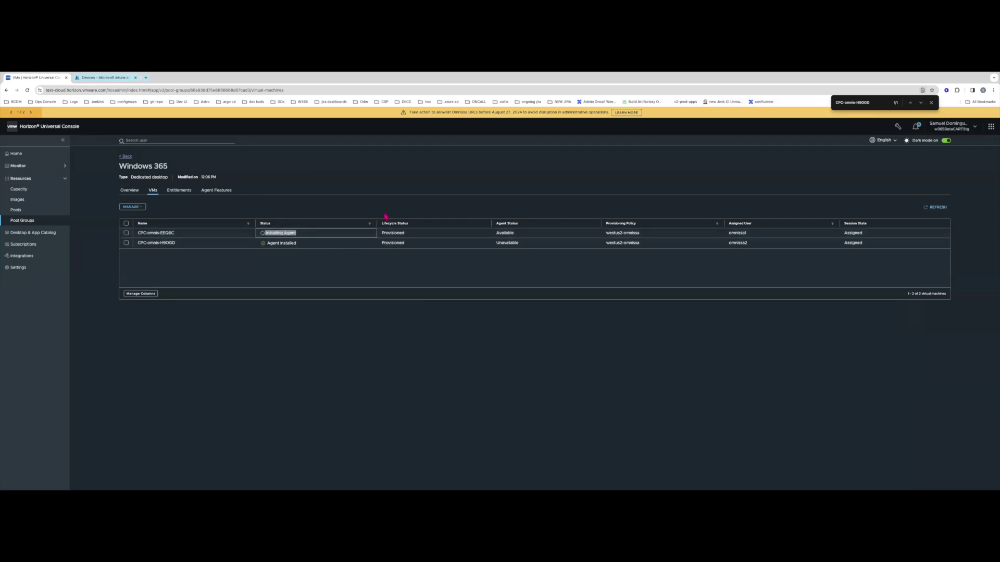
Compare the Cloud PC being reprovisioned in Microsoft Intune admin center with the CPC-omnis-H9OGD entry in Horizon Universal Console, ending in Intune
left_click(116, 78)
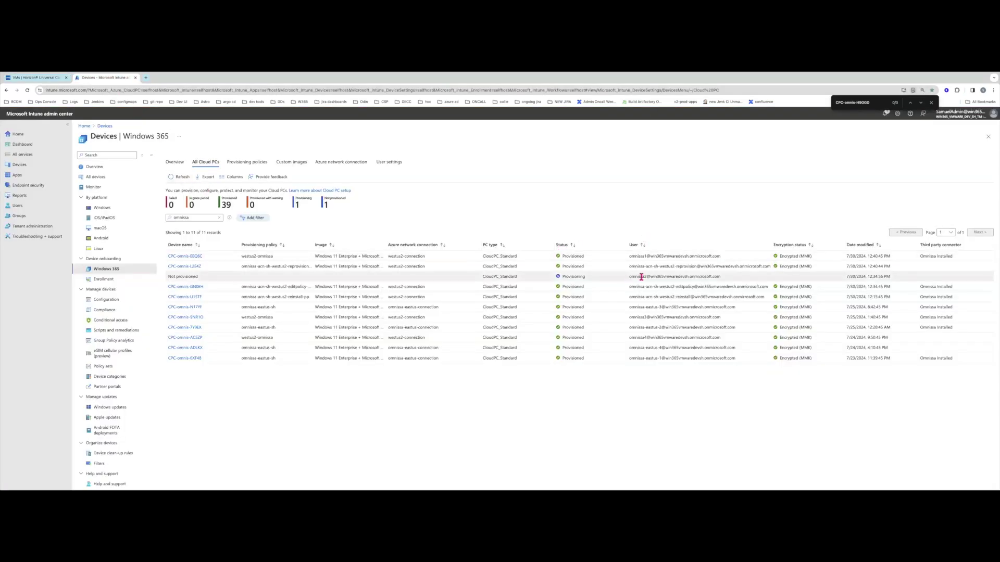
triple_click(177, 276)
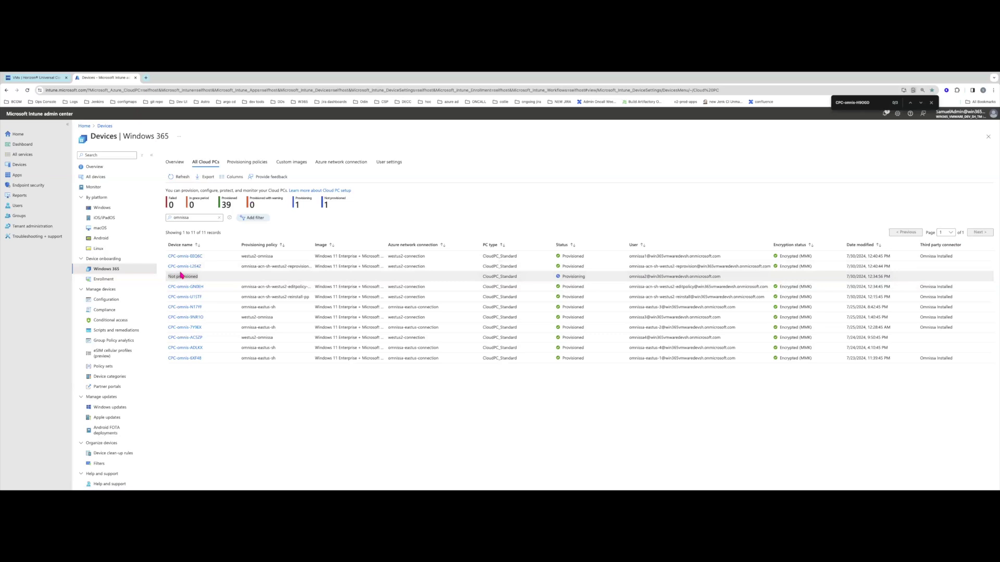
left_click(43, 79)
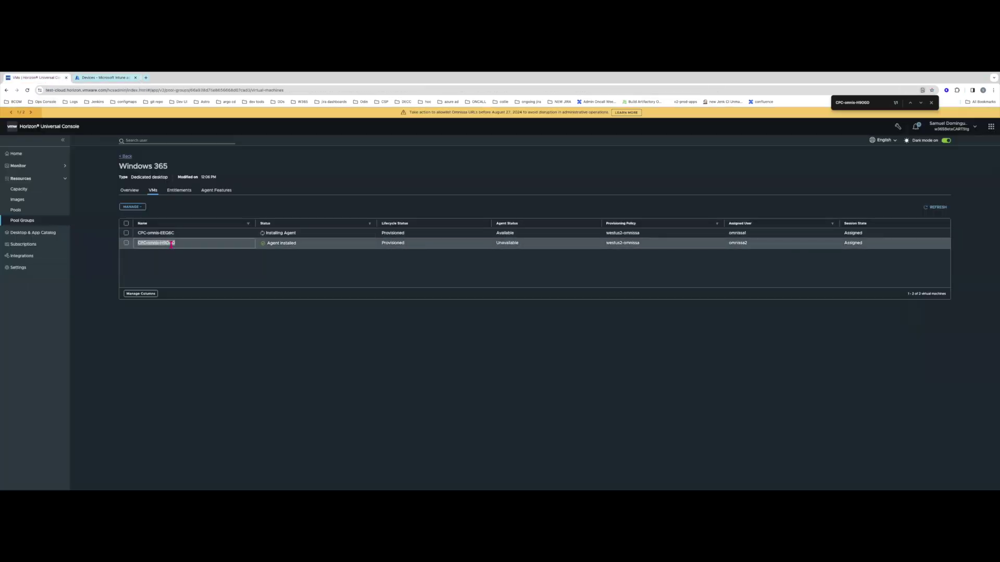
left_click(349, 277)
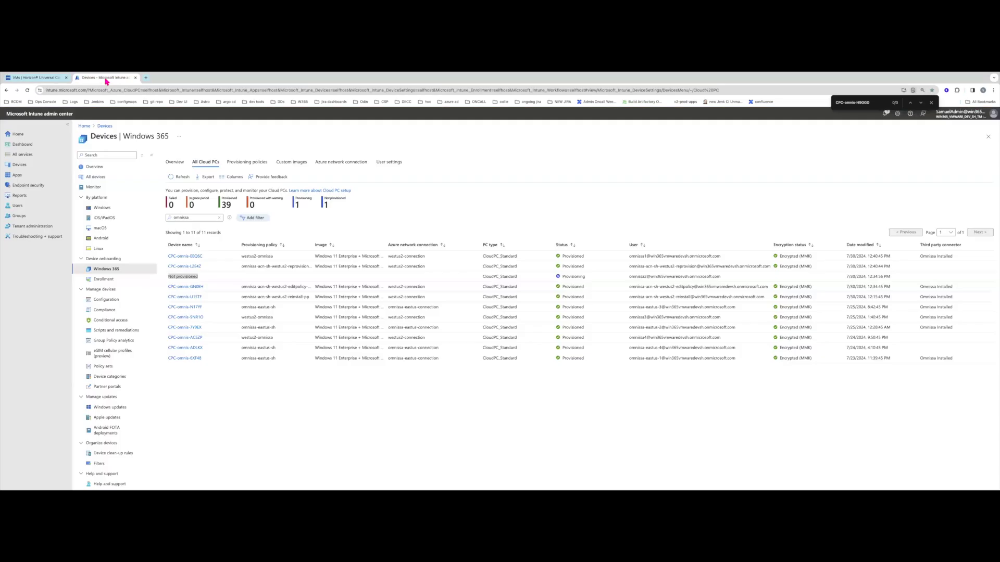
left_click(106, 79)
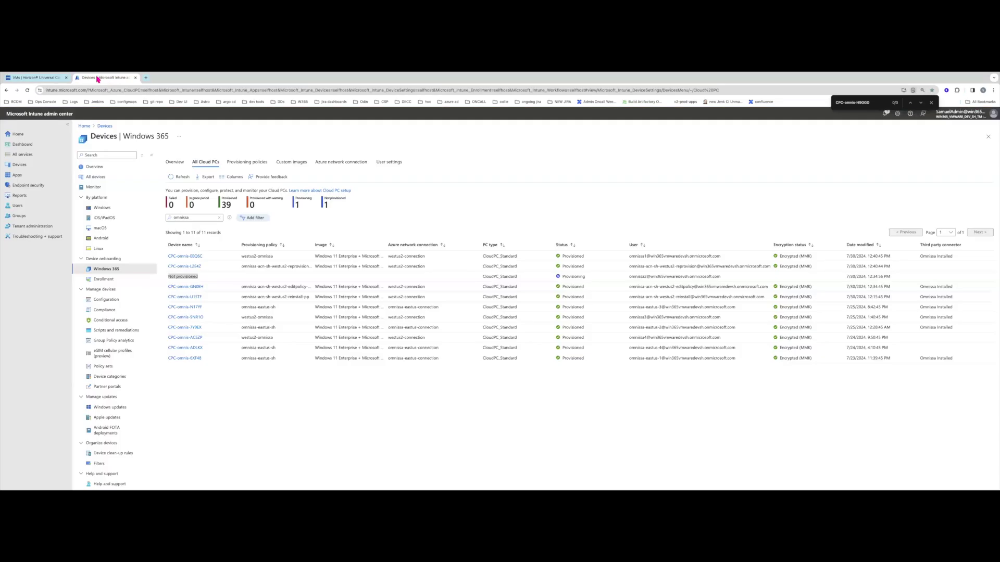
left_click(40, 79)
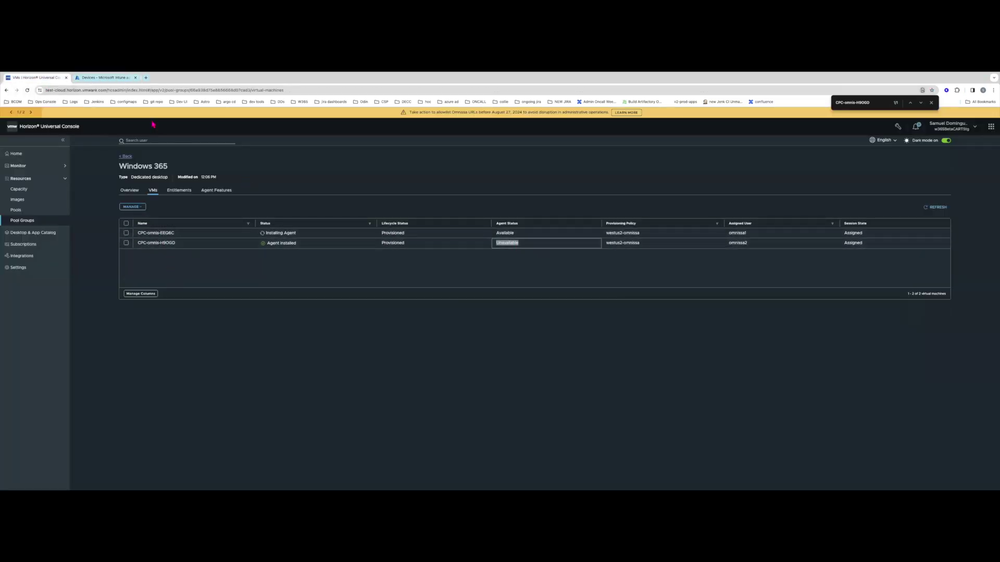
left_click(105, 79)
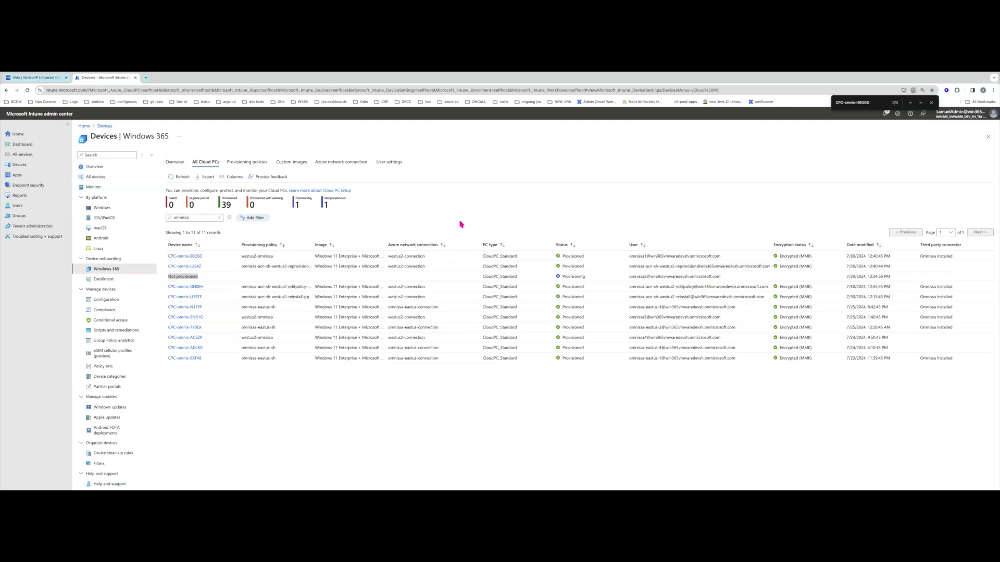
left_click(47, 80)
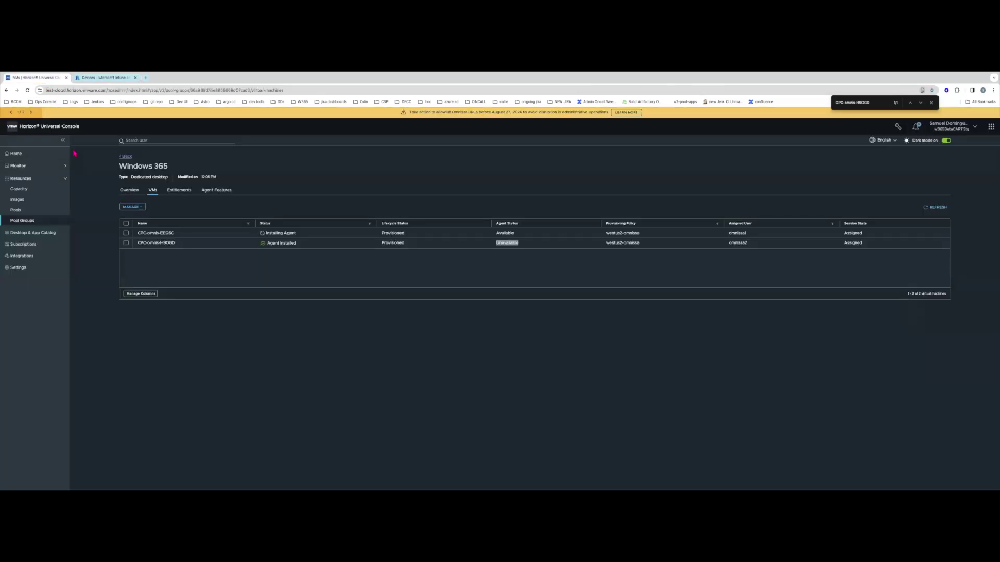
left_click(106, 78)
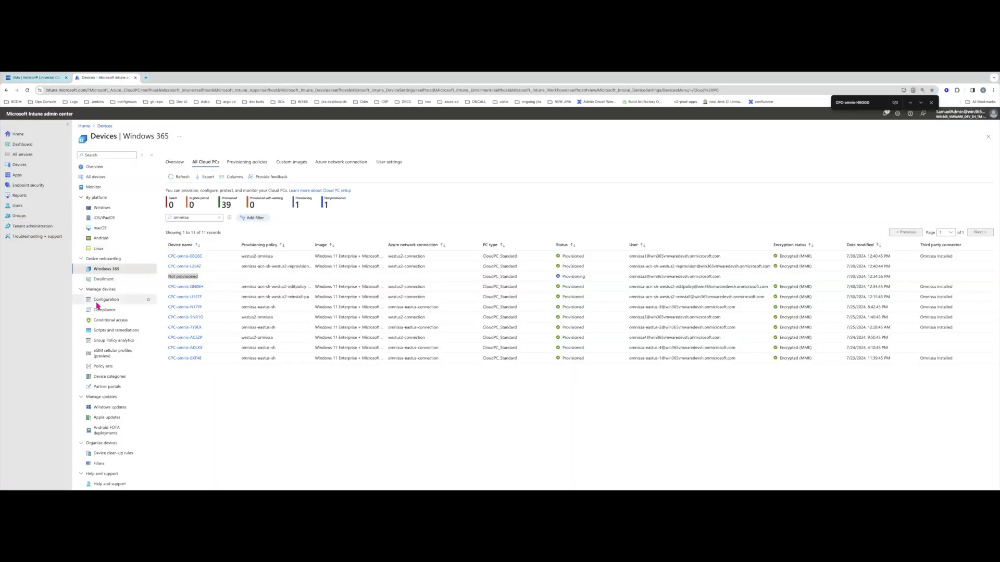
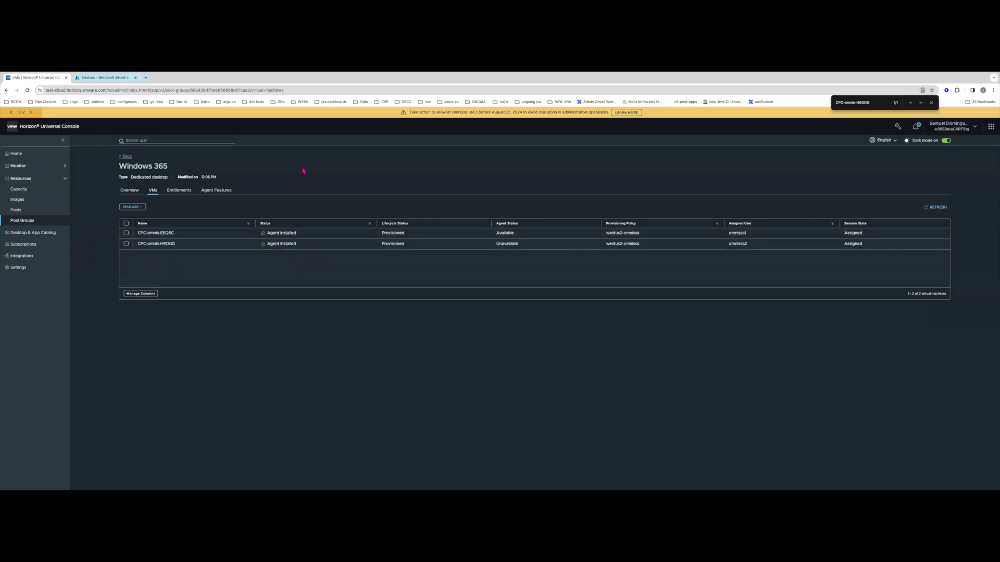
Examine the agent status of both VMs in Horizon Universal Console, then switch to the Cloud PC list in Microsoft Intune admin center
double_click(504, 233)
left_click(126, 233)
left_click(126, 233)
double_click(505, 244)
left_click(104, 78)
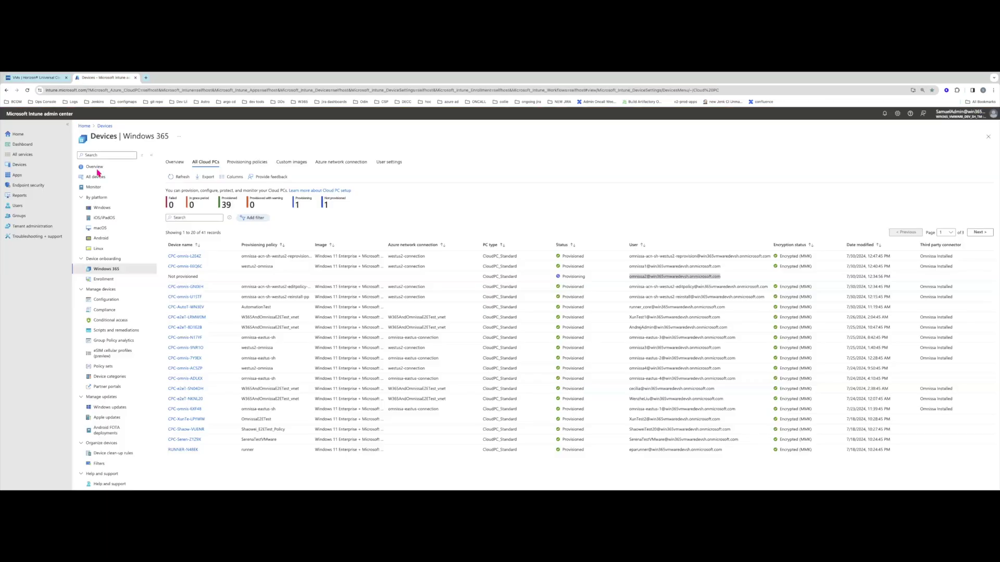
Check the VM list in Horizon Universal Console, then examine the reprovisioned Cloud PC's user and third-party connector status in Microsoft Intune admin center
left_click(37, 77)
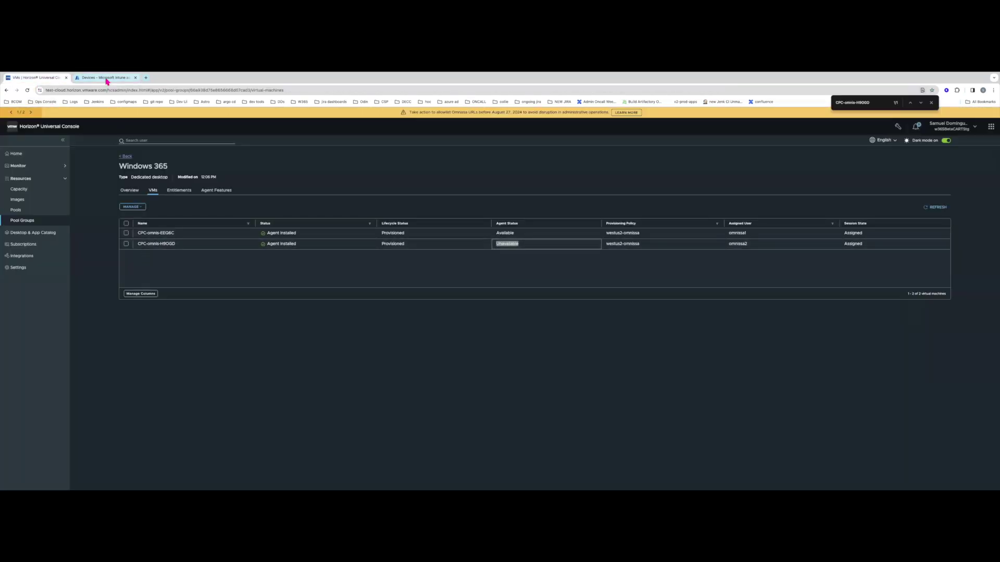
left_click(107, 79)
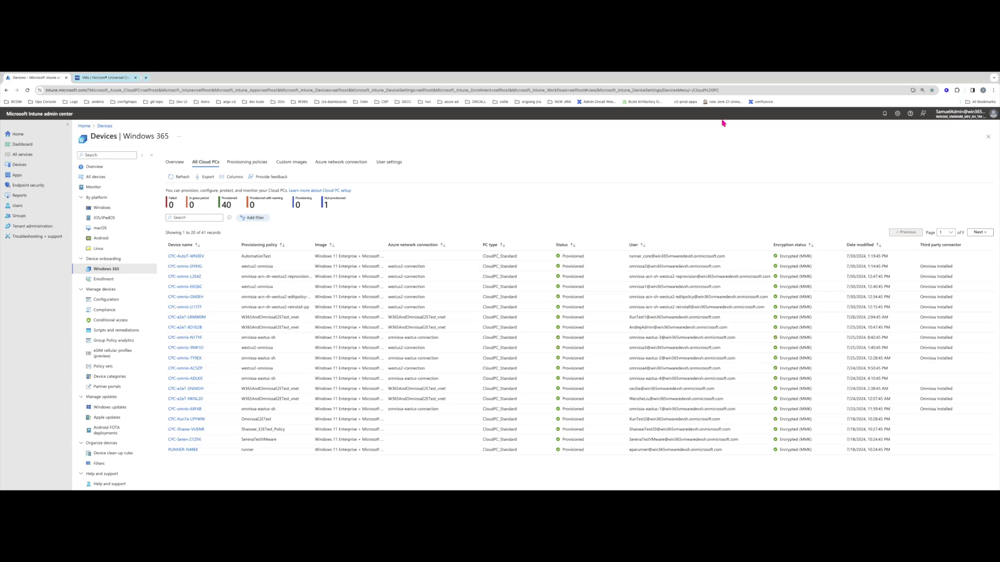
triple_click(643, 269)
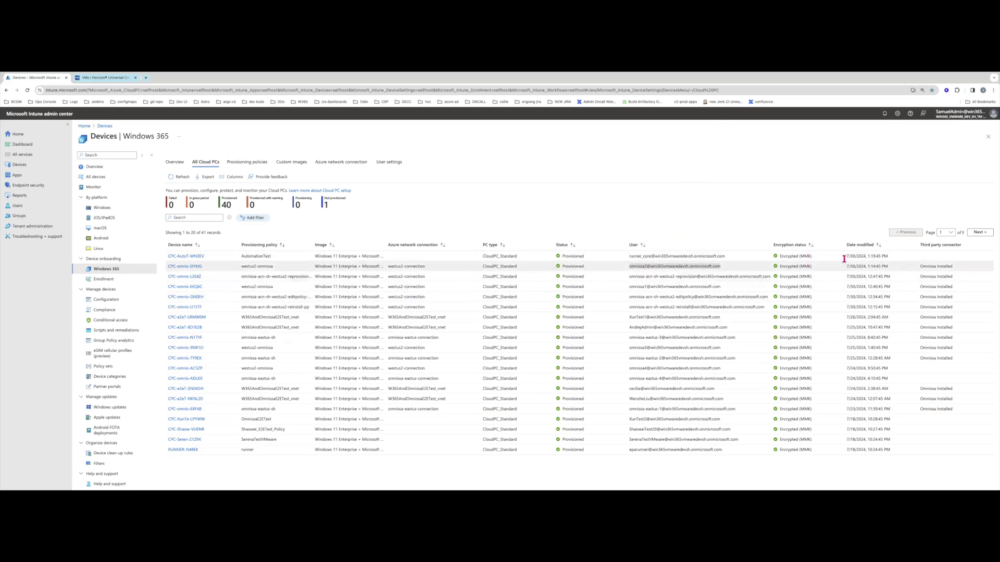
triple_click(922, 267)
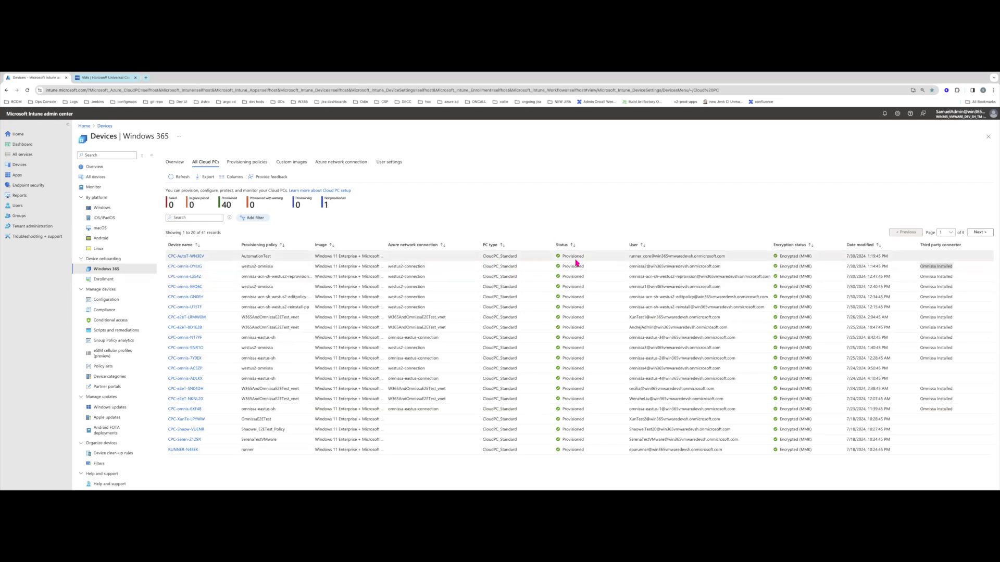
Switch to Horizon Universal Console, refresh the Windows 365 VM list, and examine the reprovisioned VM's assigned user and agent status
left_click(99, 80)
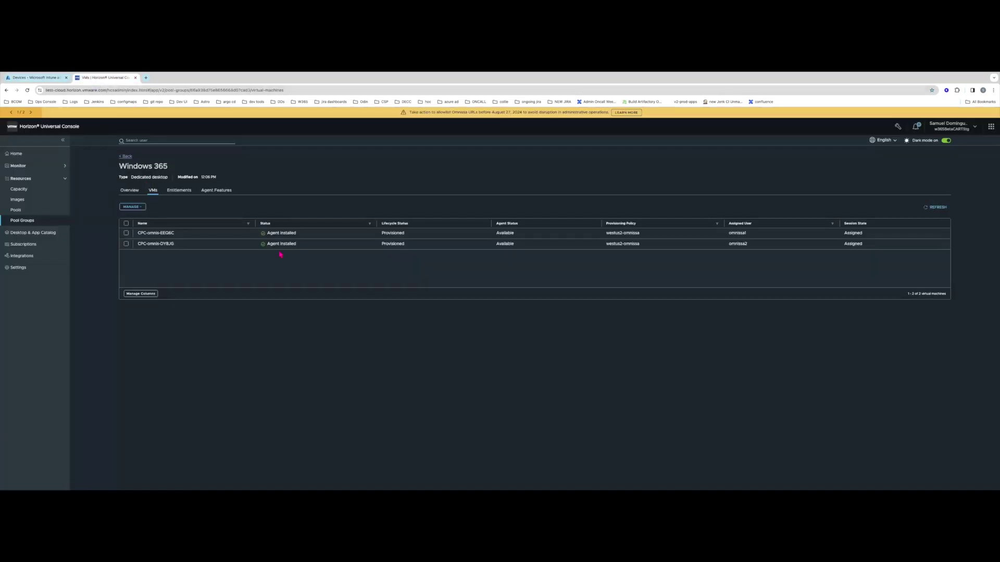
left_click(937, 207)
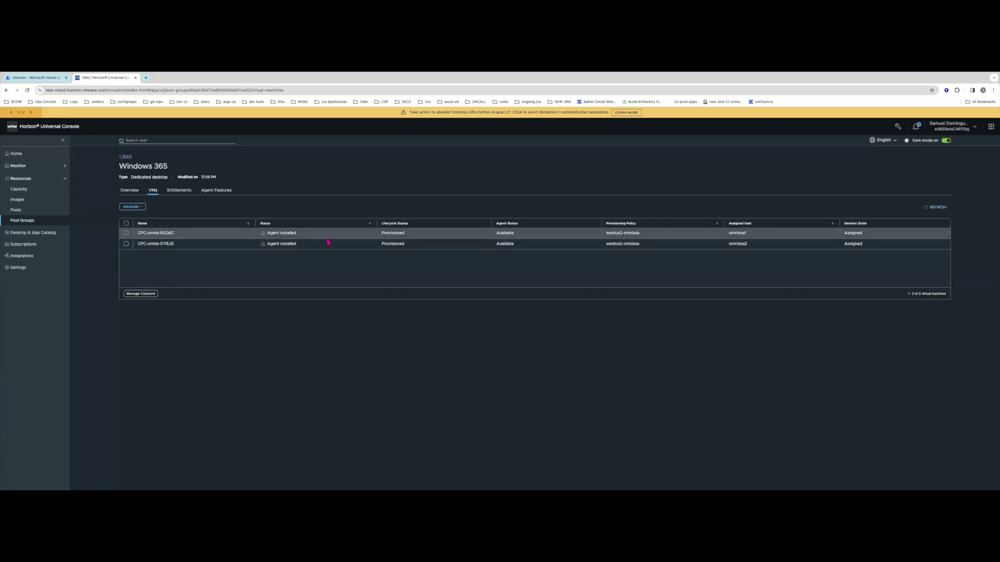
double_click(731, 244)
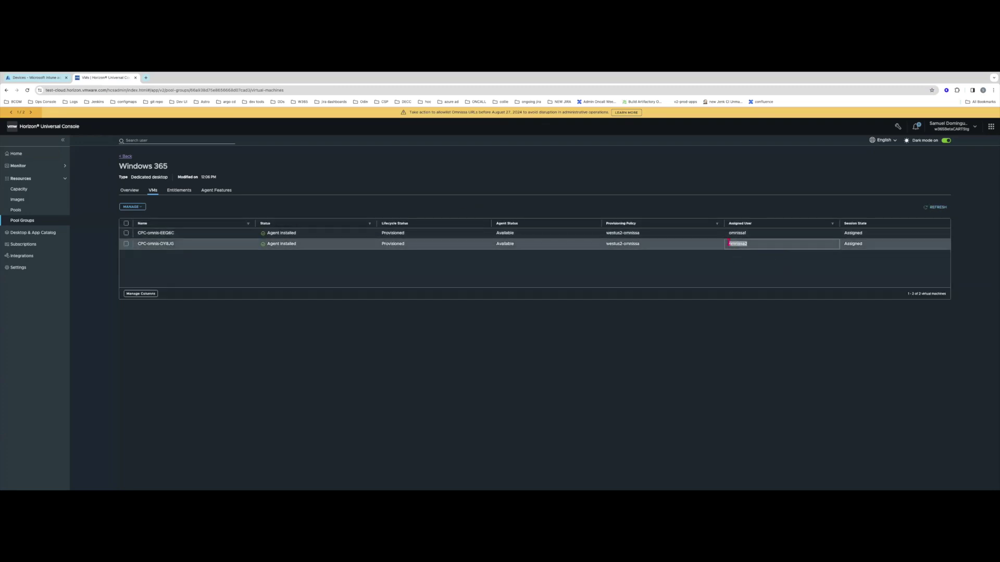
left_click(513, 244)
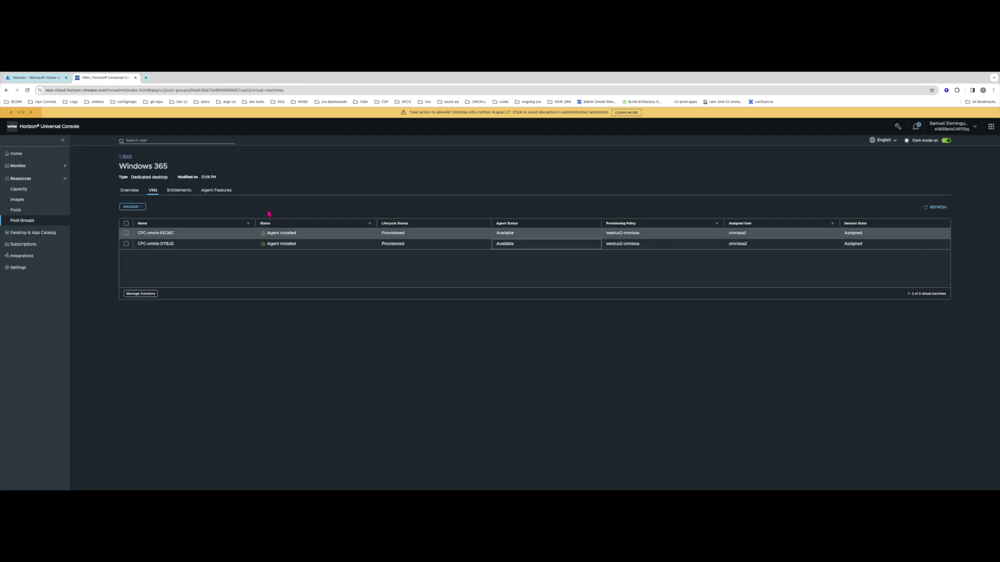
Compare the Cloud PC list in Microsoft Intune admin center with the reprovisioned VM's name in Horizon Universal Console
left_click(45, 79)
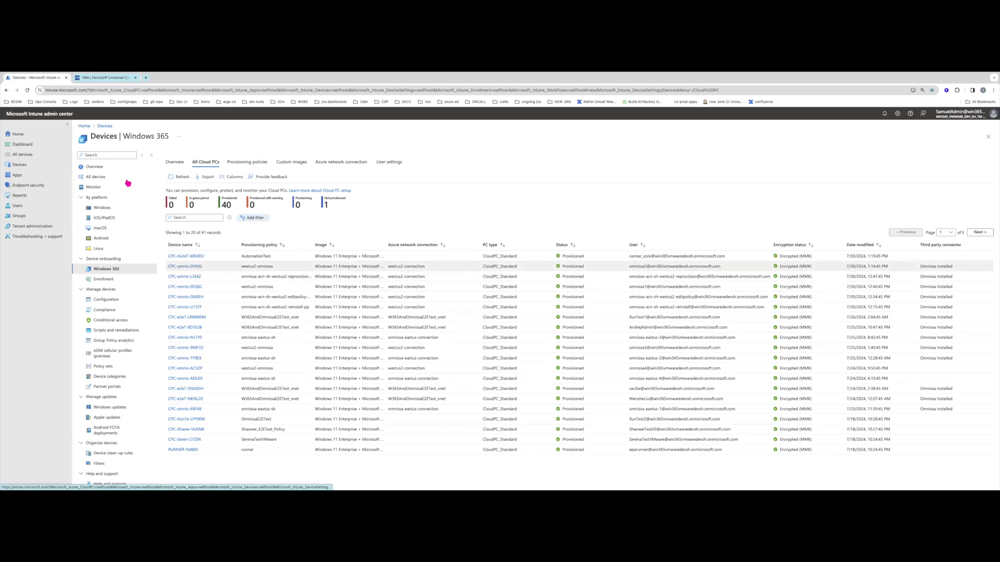
left_click(106, 79)
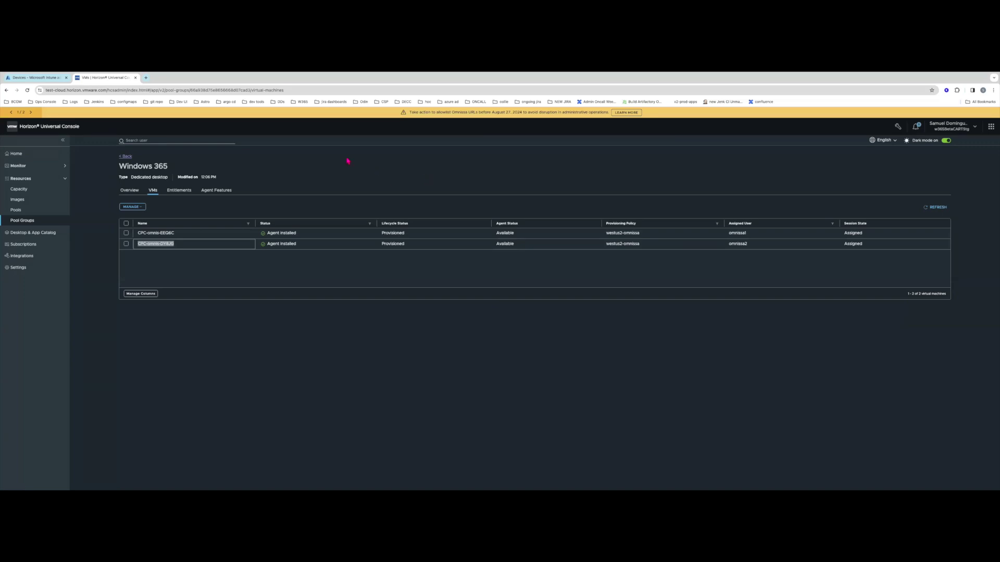
triple_click(164, 237)
triple_click(157, 244)
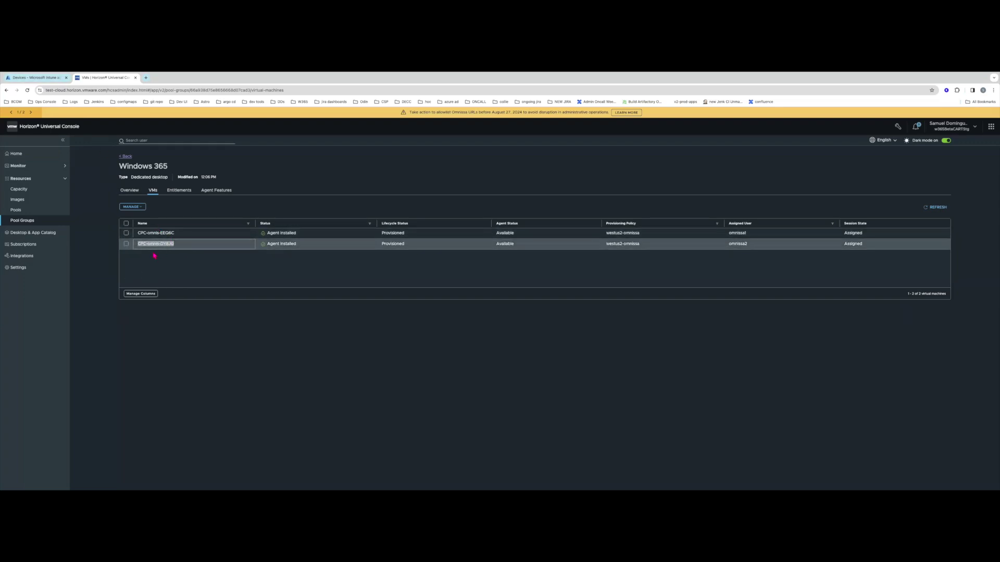
left_click(203, 286)
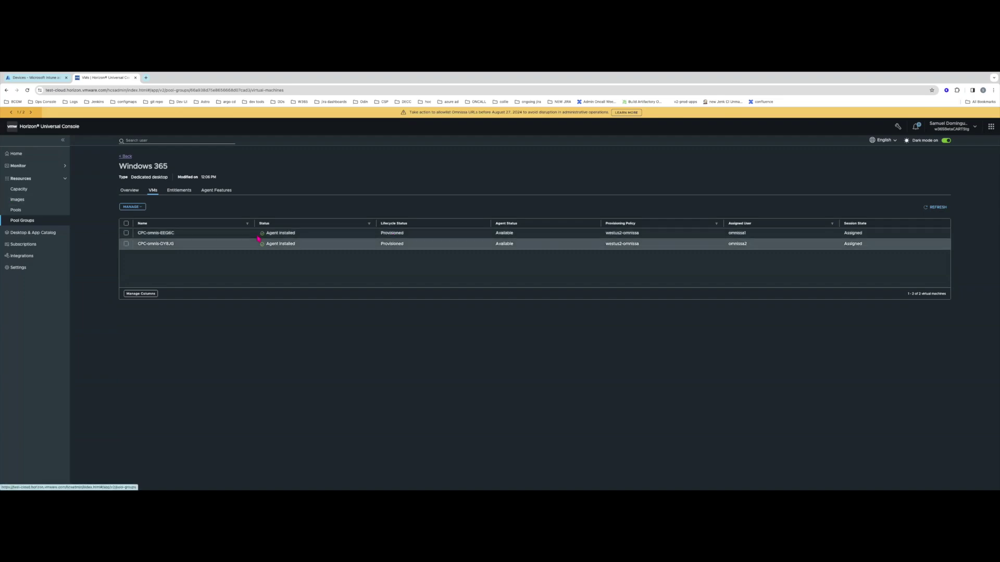
Unentitle the omnissa-westus2-1and2 user group from the Windows 365 pool group
left_click(180, 190)
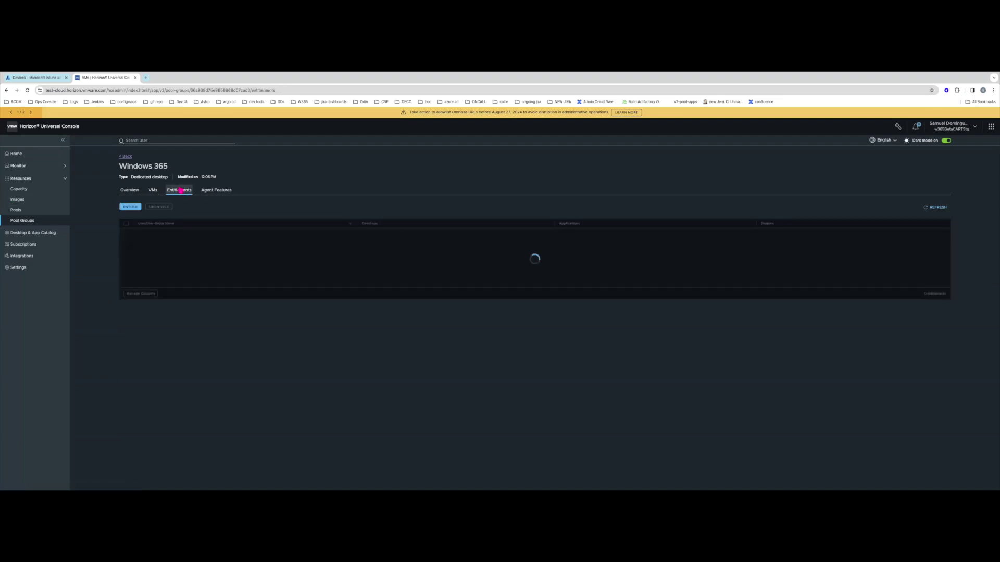
left_click(126, 234)
left_click(159, 207)
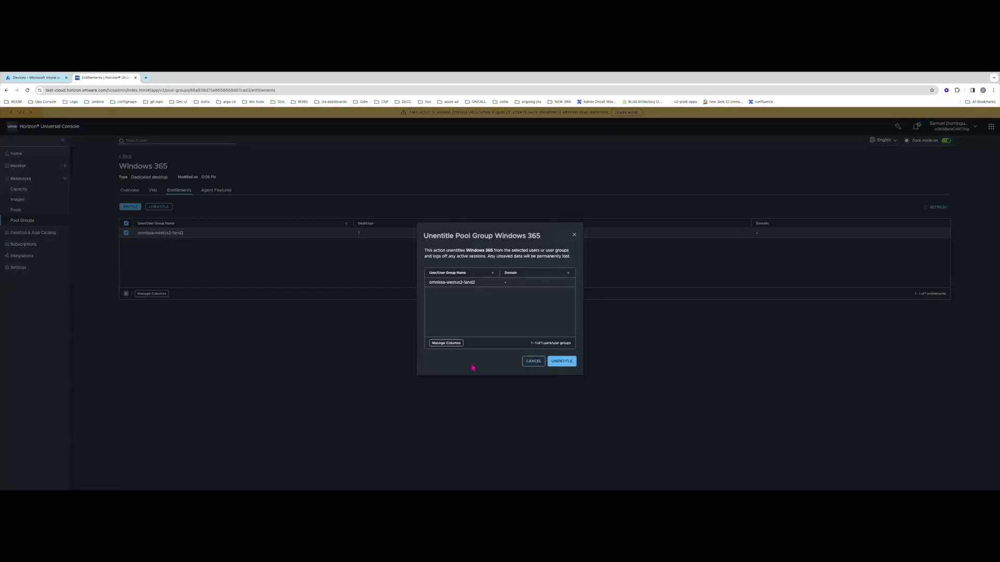
left_click(550, 360)
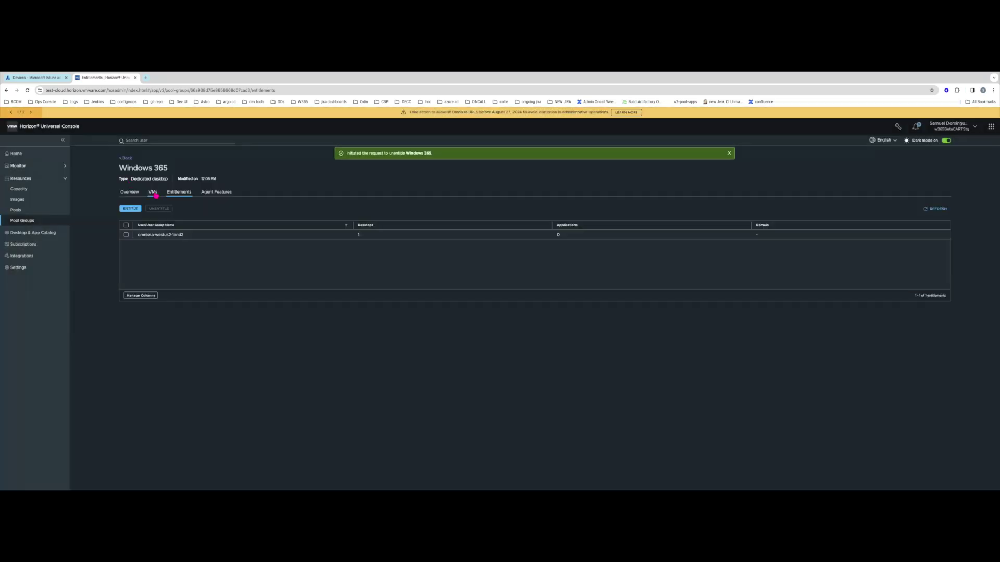
Refresh and examine the VM lists of the Windows 365 pool group and westus2-w365-pool
left_click(153, 192)
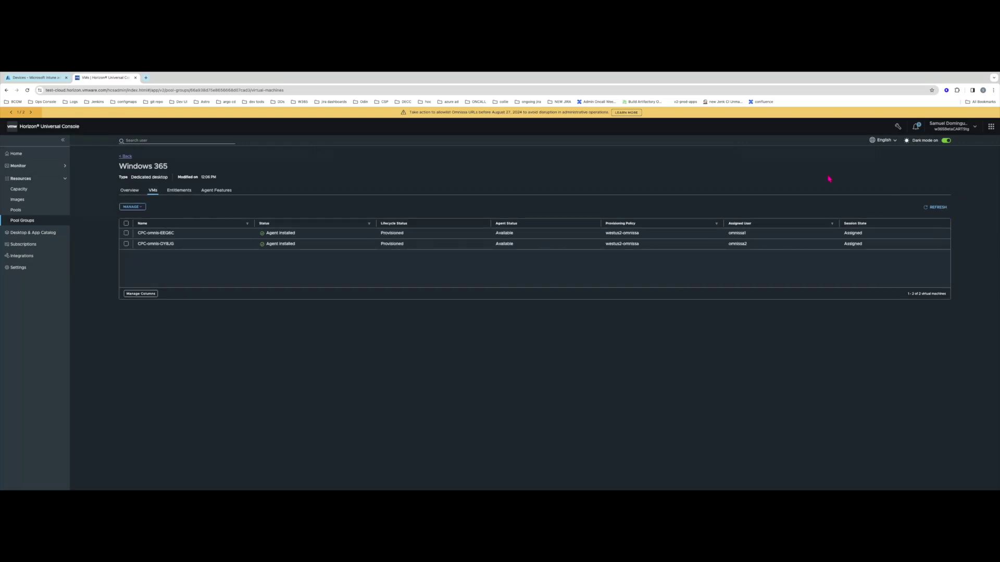
left_click(927, 207)
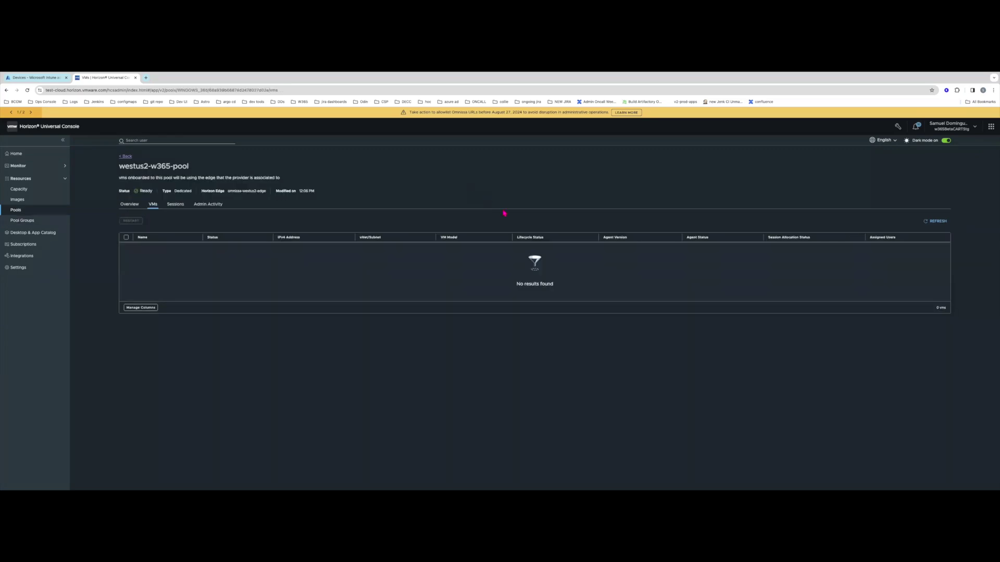
left_click(933, 221)
Switch to Microsoft Intune admin center and examine the Cloud PC entries of the unentitled users and their third-party connector status
left_click(46, 80)
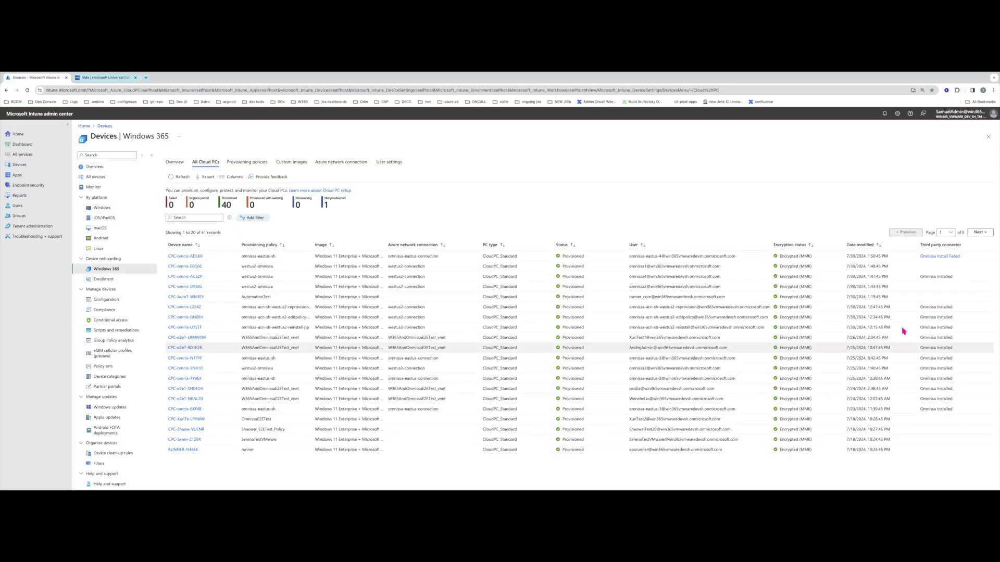
triple_click(653, 267)
triple_click(650, 285)
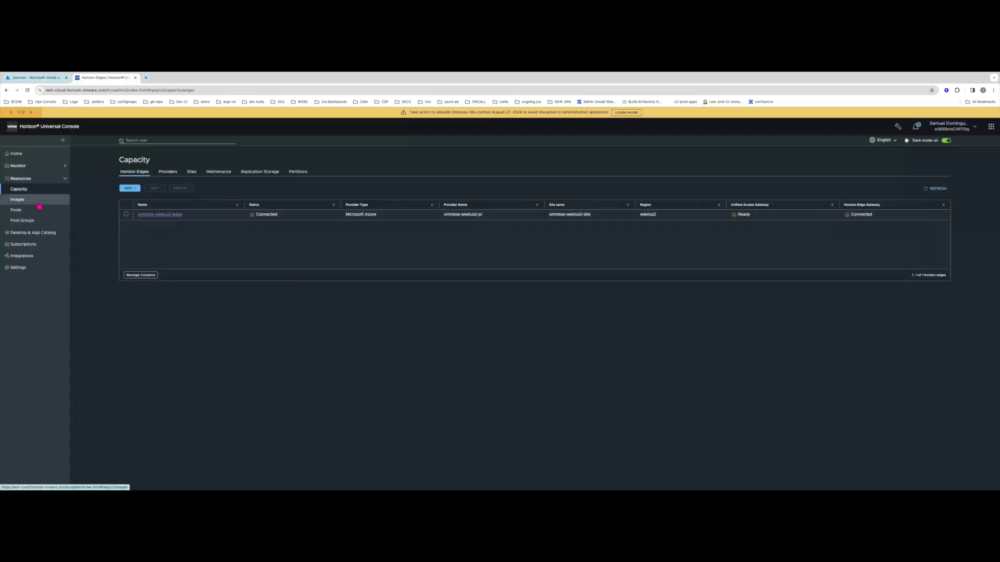
Delete westus2-w365-pool from the Horizon Universal Console pools and confirm the deletion
left_click(37, 210)
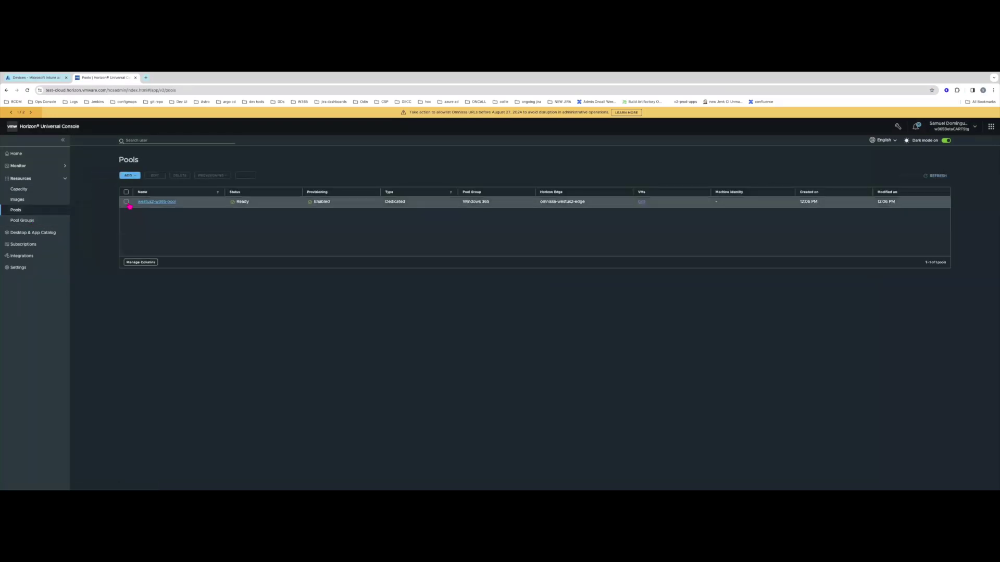
left_click(126, 203)
left_click(180, 176)
left_click(565, 341)
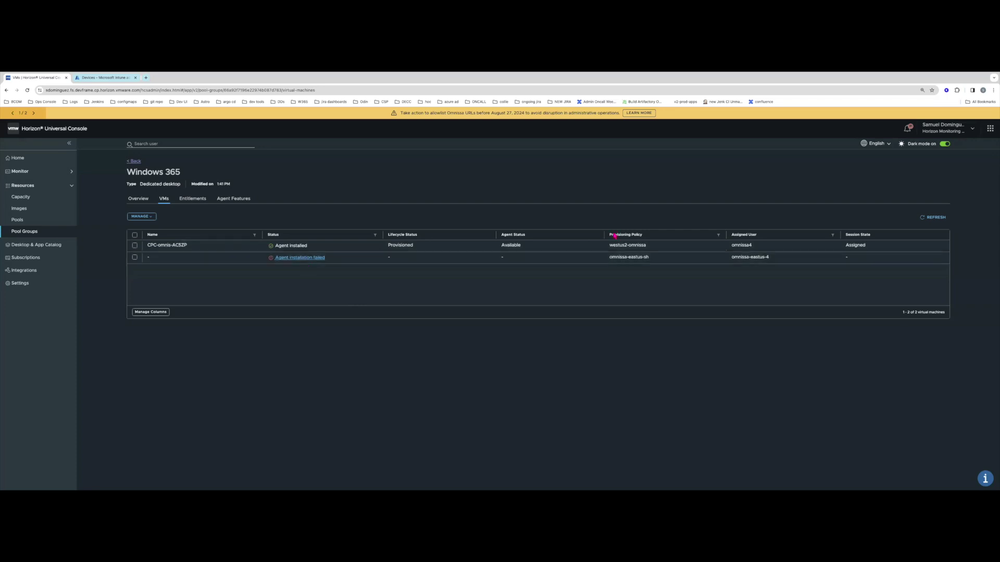
Examine the provisioning policies of both Windows 365 VMs, focusing on the VM whose agent installation failed
triple_click(628, 246)
triple_click(631, 259)
left_click(462, 274)
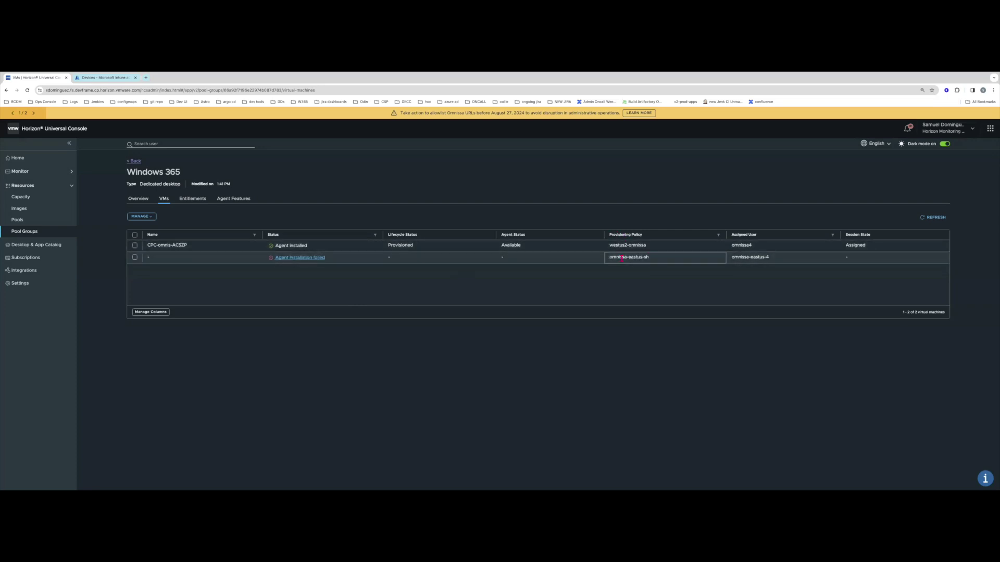
triple_click(630, 257)
left_click(237, 198)
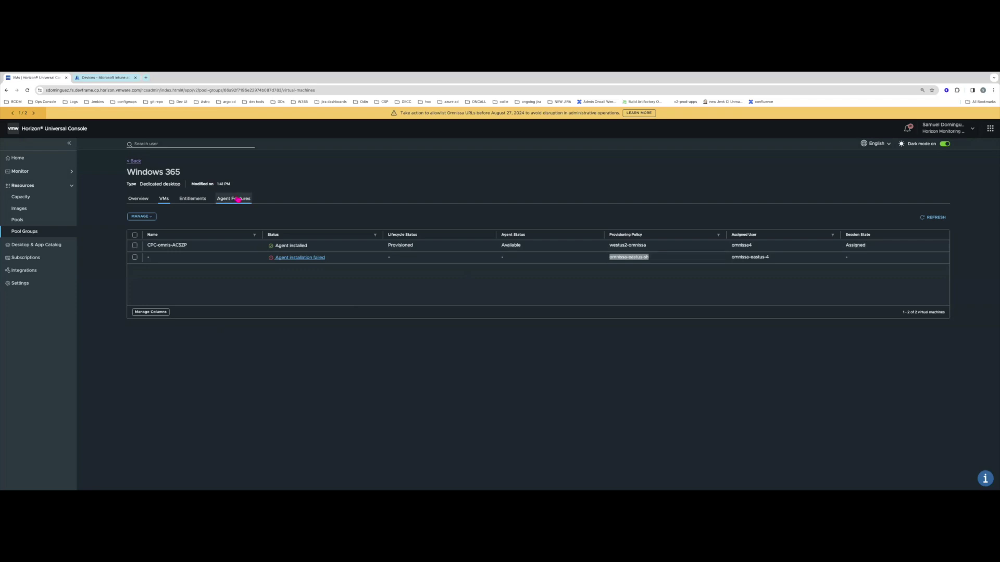
left_click(171, 201)
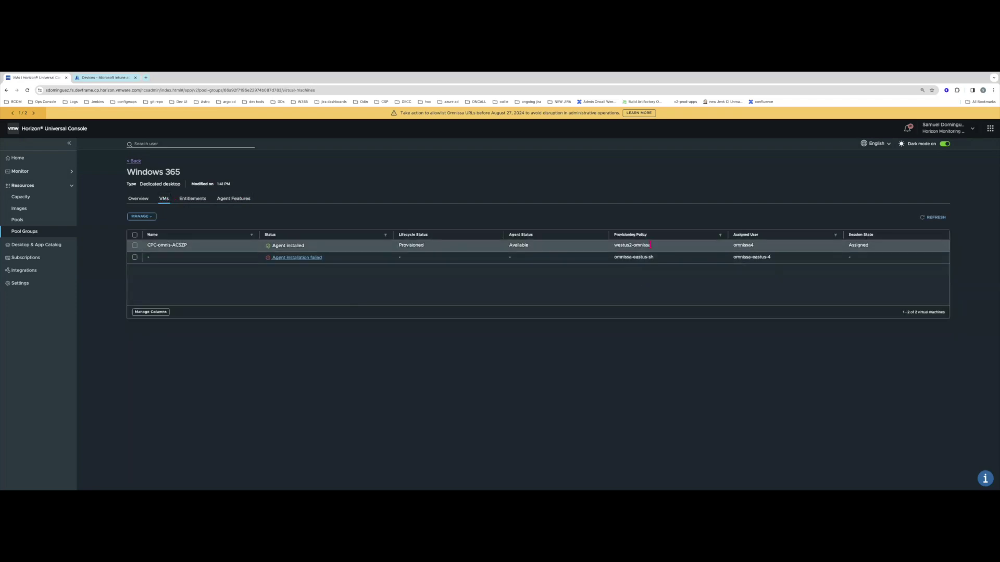
triple_click(632, 257)
Filter the Agent Features provisioning policies by "eastus" and check the pool assignment of omnissa-eastus-sh
left_click(192, 198)
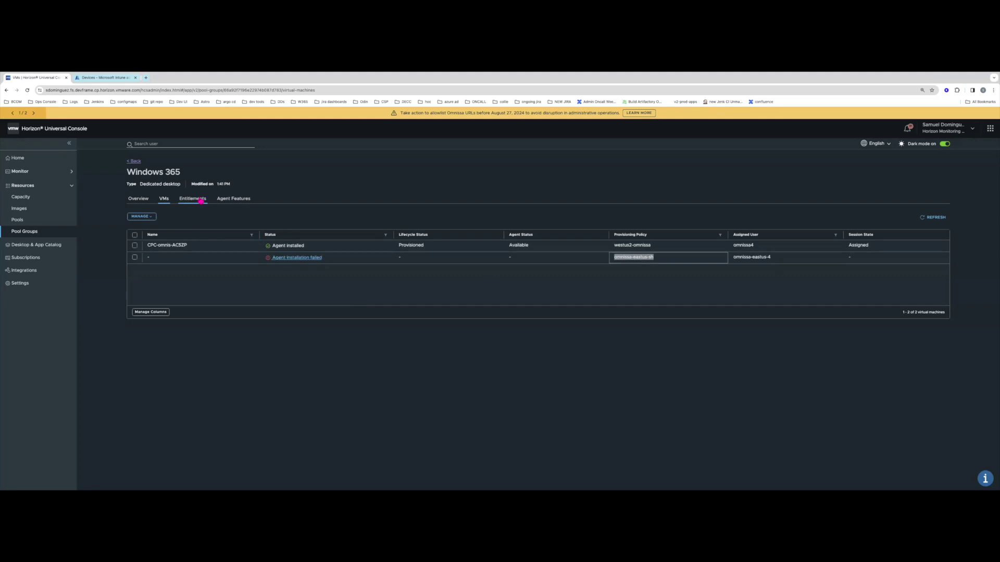
left_click(234, 199)
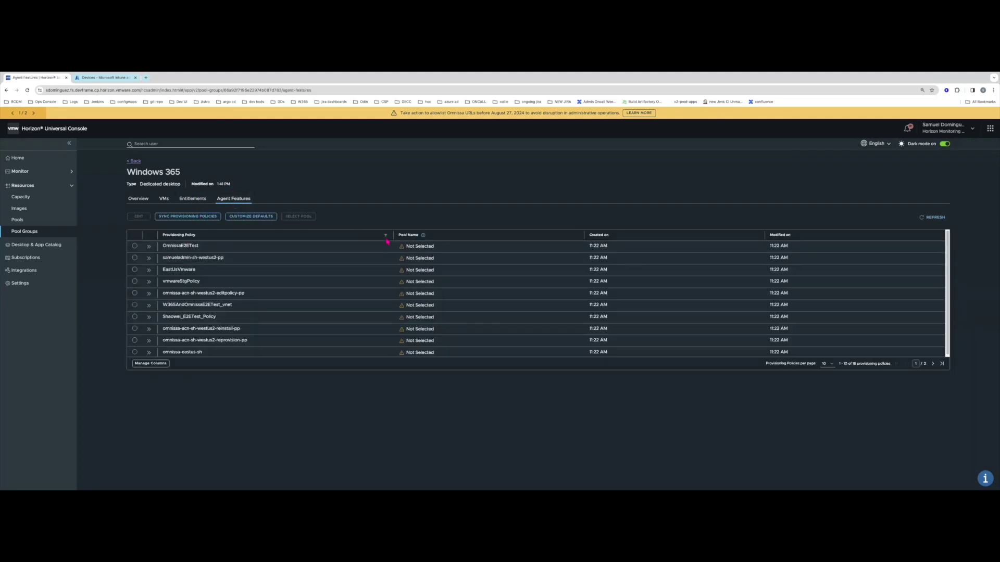
left_click(386, 236)
type("eastus")
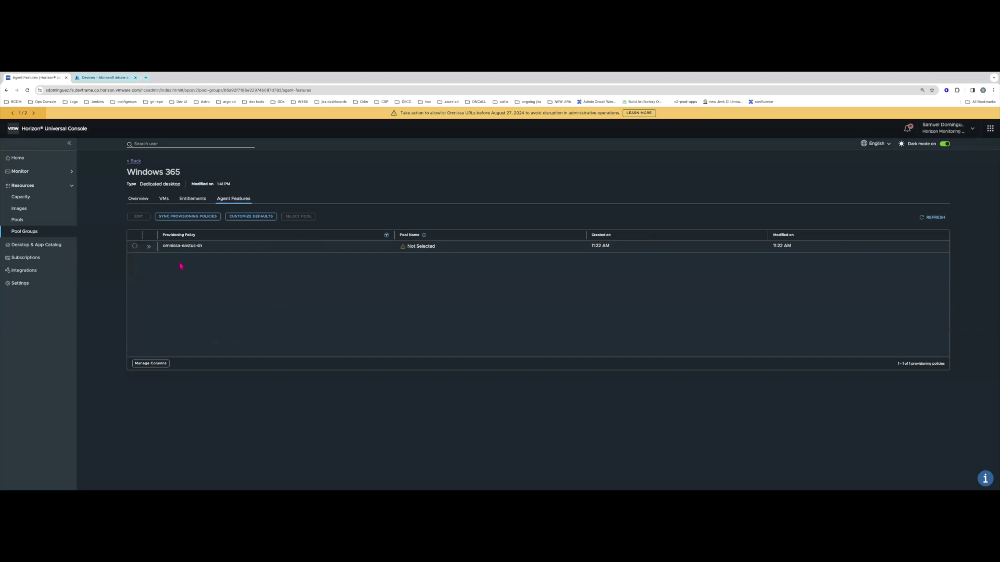
left_click(411, 247)
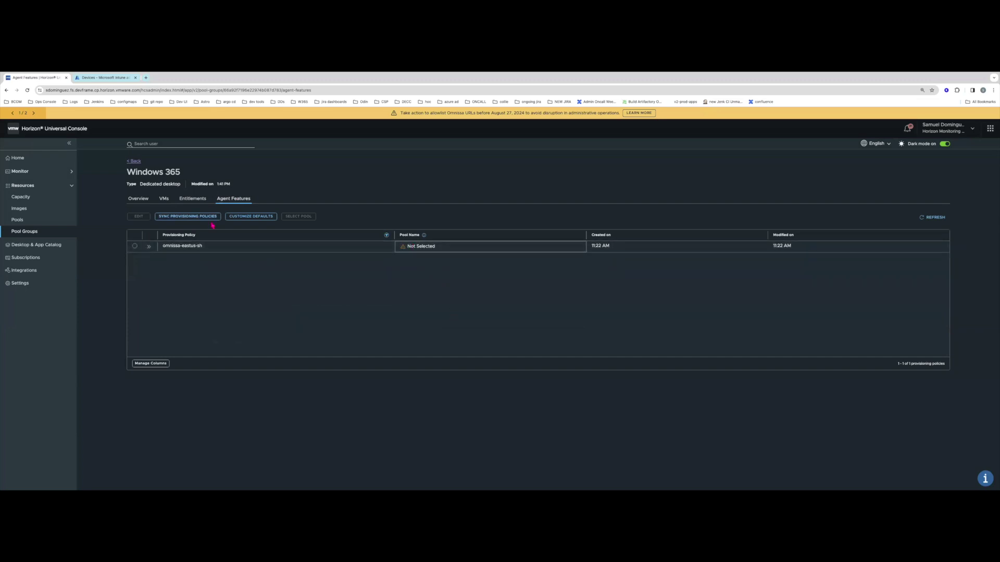
Open the agent installation failure details for the omnissa-eastus-sh VM and read why onboarding failed
left_click(164, 198)
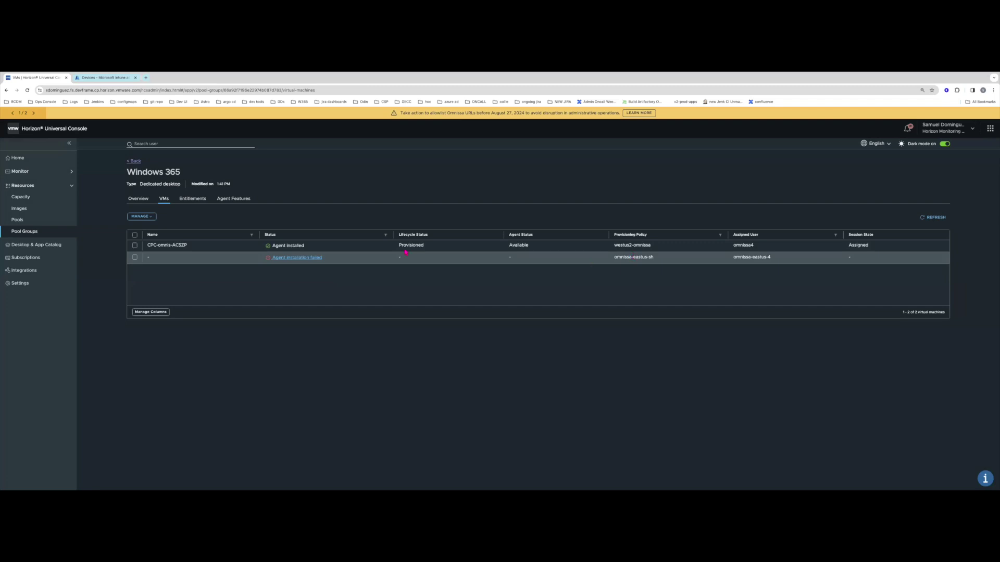
left_click(309, 258)
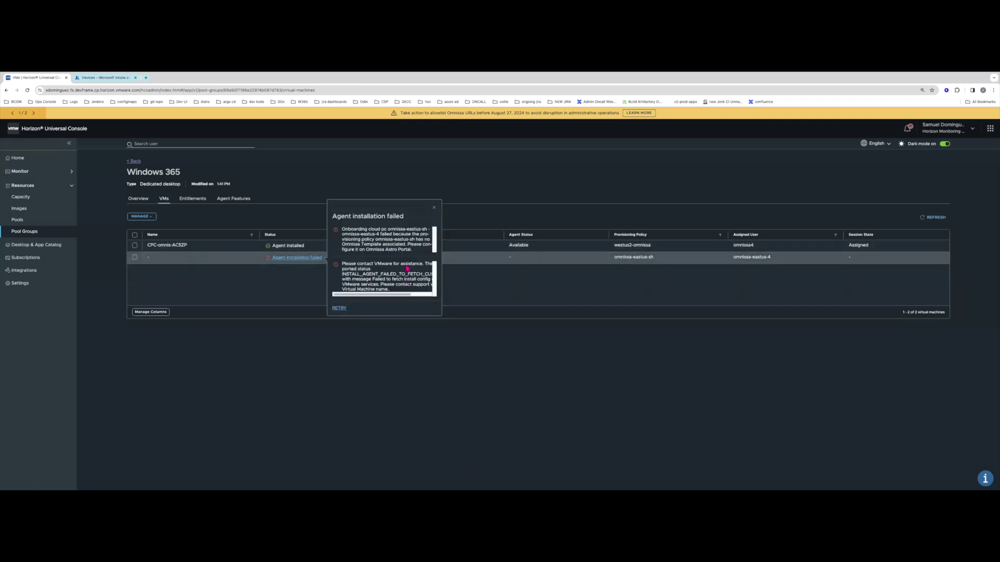
triple_click(372, 241)
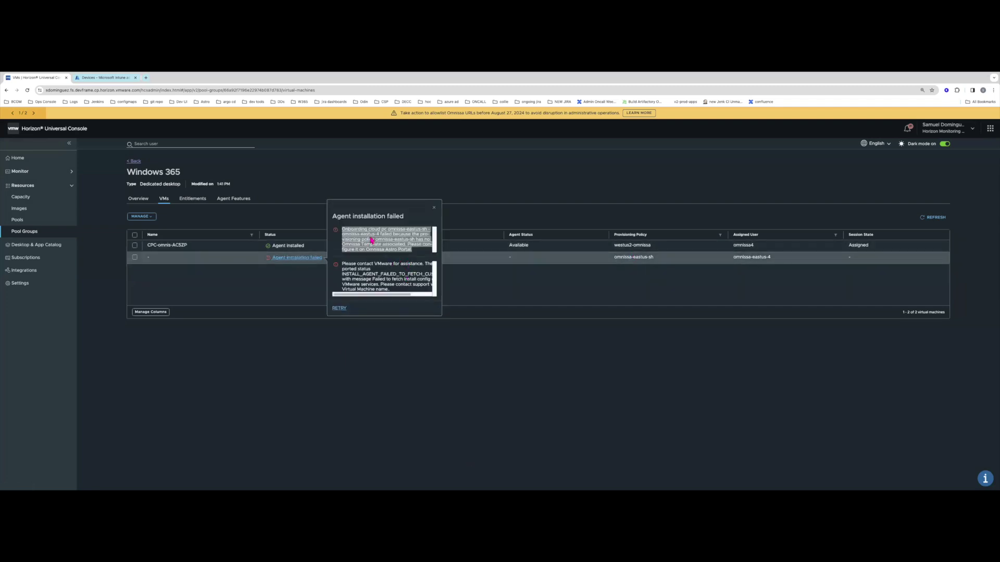
left_click(369, 240)
left_click_drag(353, 231, 416, 241)
left_click(412, 234)
left_click_drag(352, 245, 401, 251)
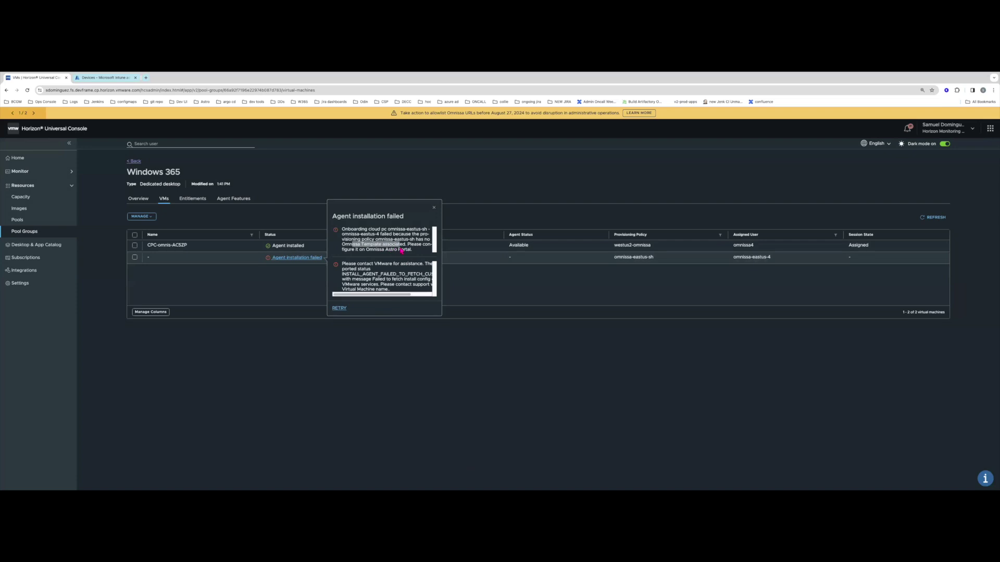
Filter the Agent Features provisioning policies by "omnissa-eastus-sh" and assign the pool w365-westus2-pool to that policy
left_click(245, 200)
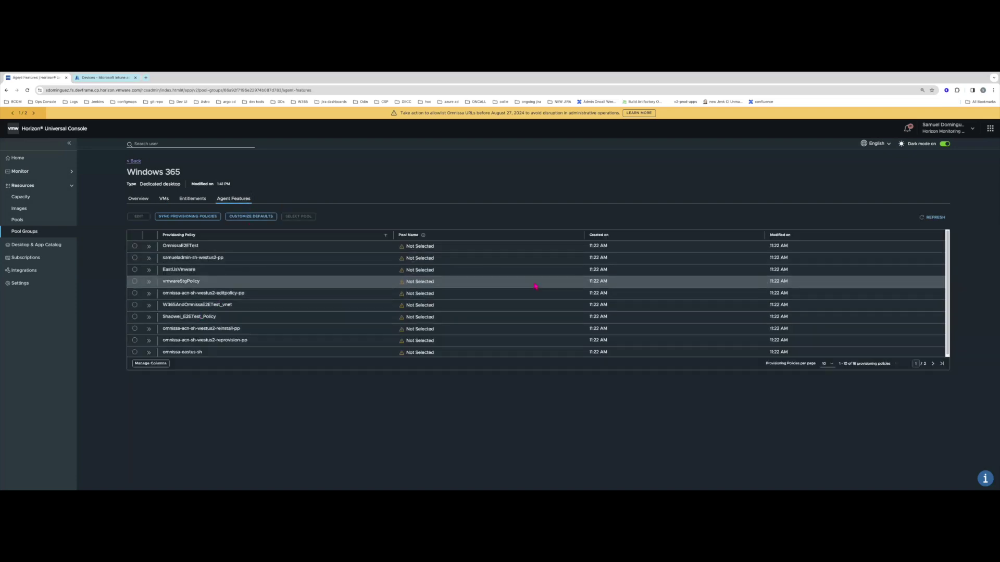
left_click(385, 235)
type("omnissa-eastus-sh")
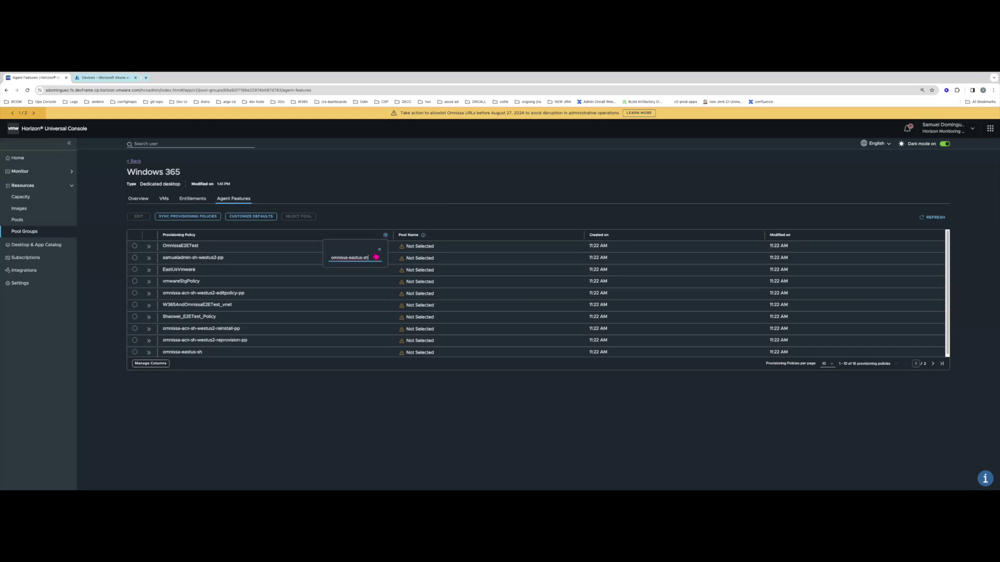
left_click(194, 257)
left_click(134, 246)
left_click(299, 218)
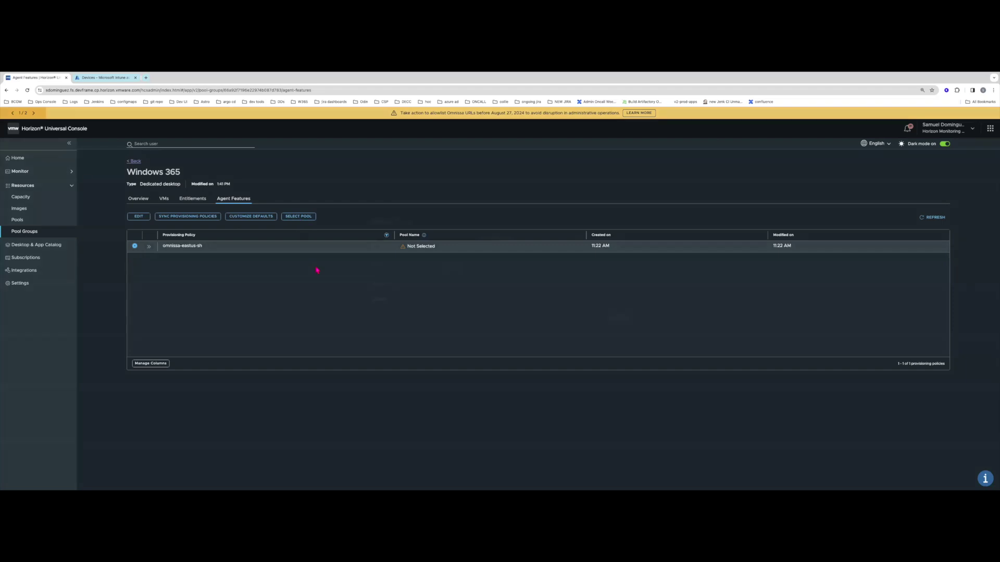
left_click(457, 300)
left_click(458, 296)
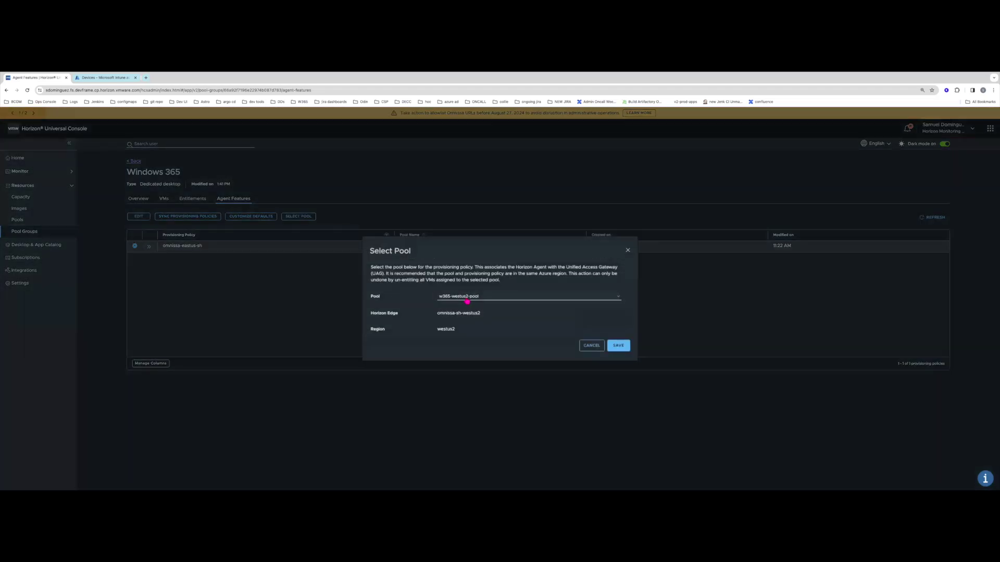
left_click(618, 346)
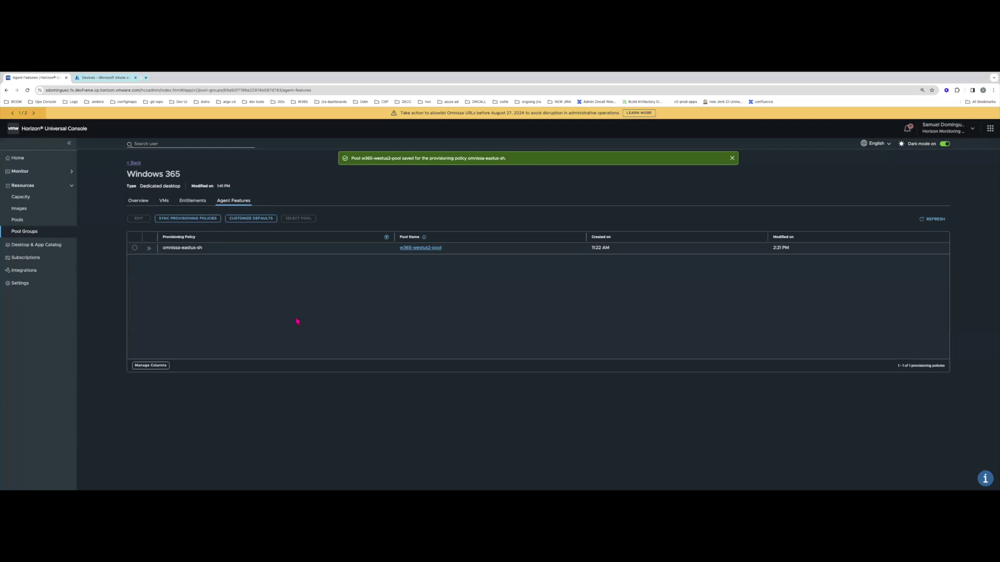
Retry the agent installation for the failed Windows 365 VM that uses the omnissa-eastus-sh provisioning policy
left_click(163, 201)
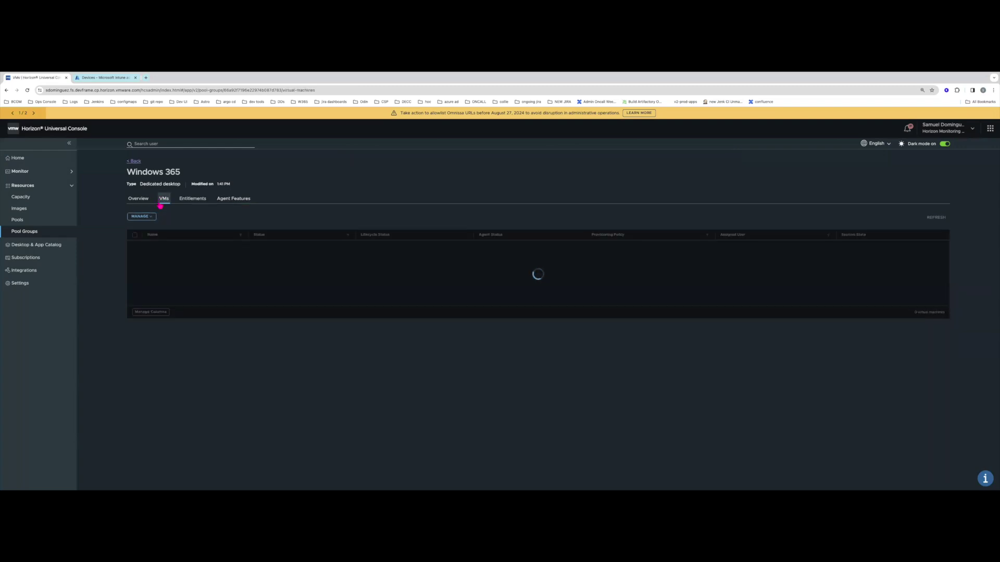
mouse_move(134, 258)
left_mouse_down()
mouse_move(139, 272)
mouse_move(141, 265)
left_mouse_up()
left_click(134, 258)
left_click(142, 216)
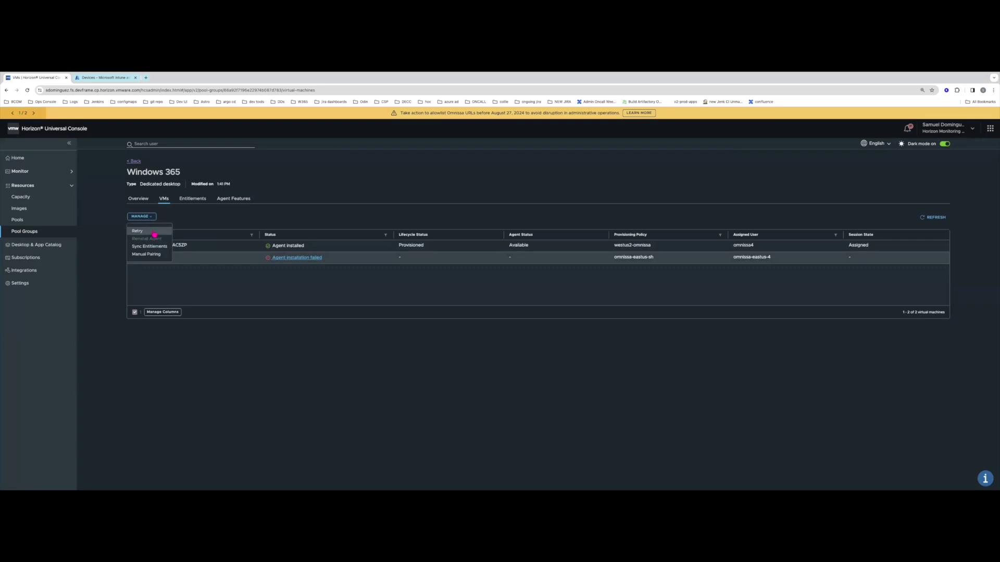
left_click(138, 231)
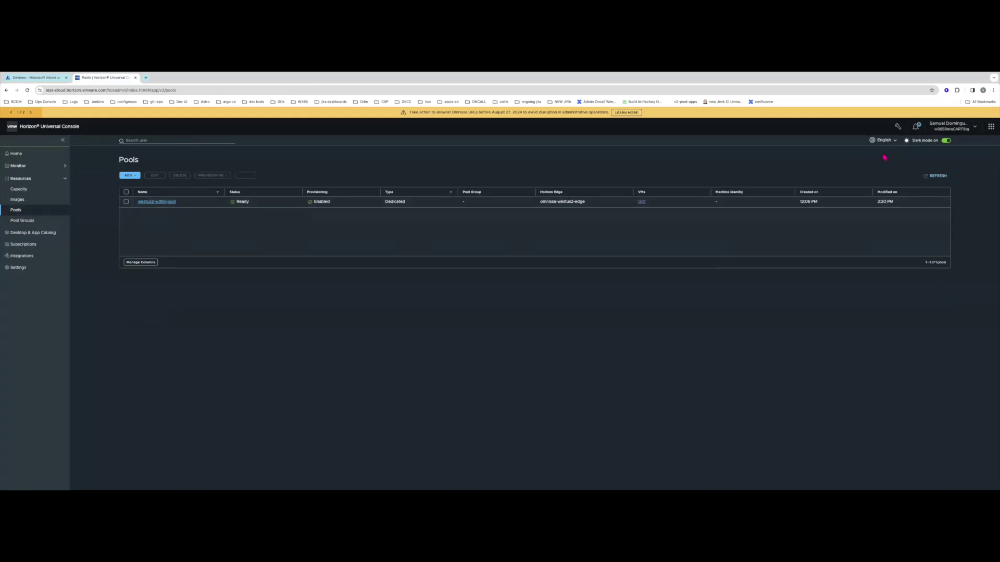
In the tenant whose pool was deleted, delete the Windows 365 provider westus2-w365-provider and check the remaining Horizon Edges and providers
left_click(936, 176)
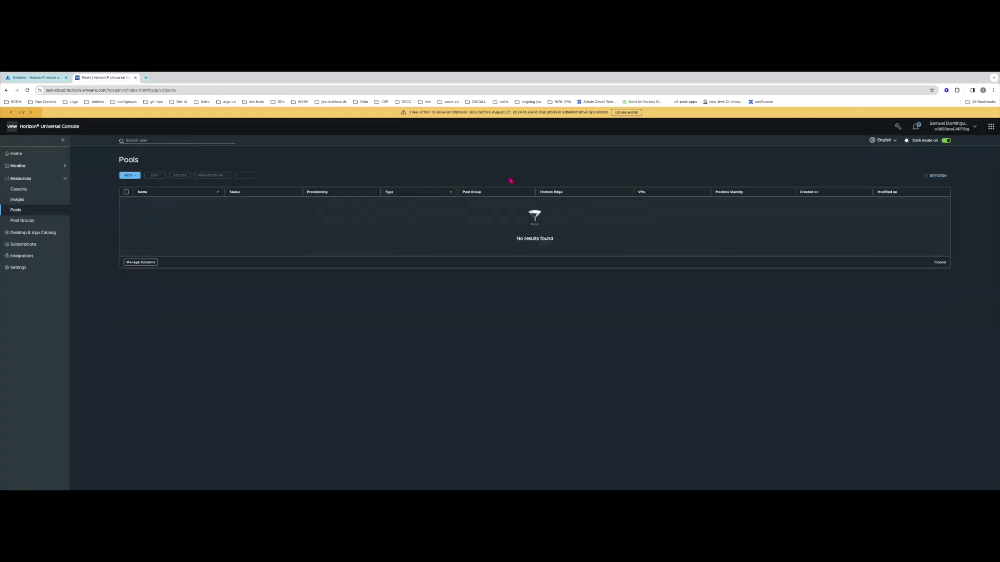
left_click(44, 195)
left_click(168, 172)
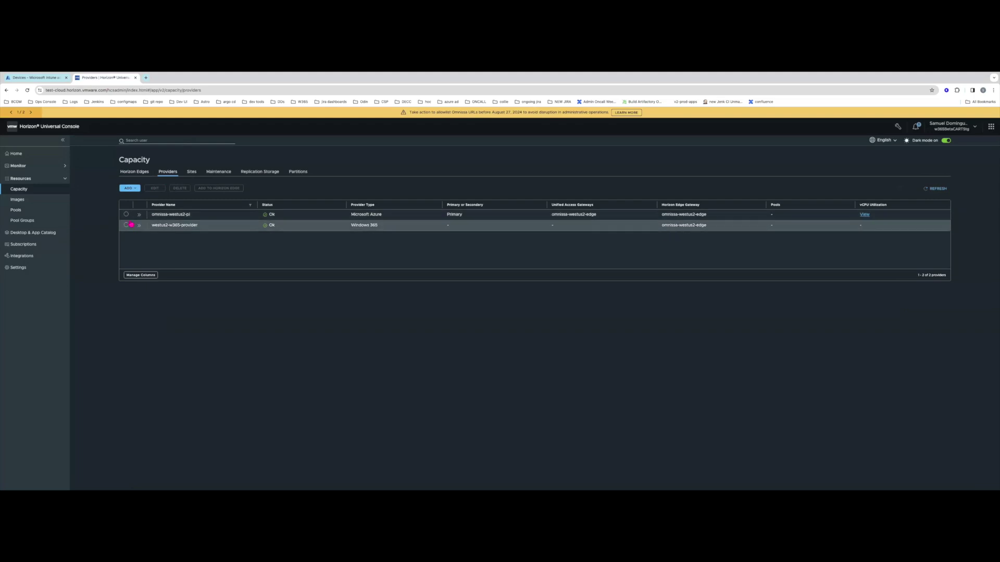
left_click(126, 225)
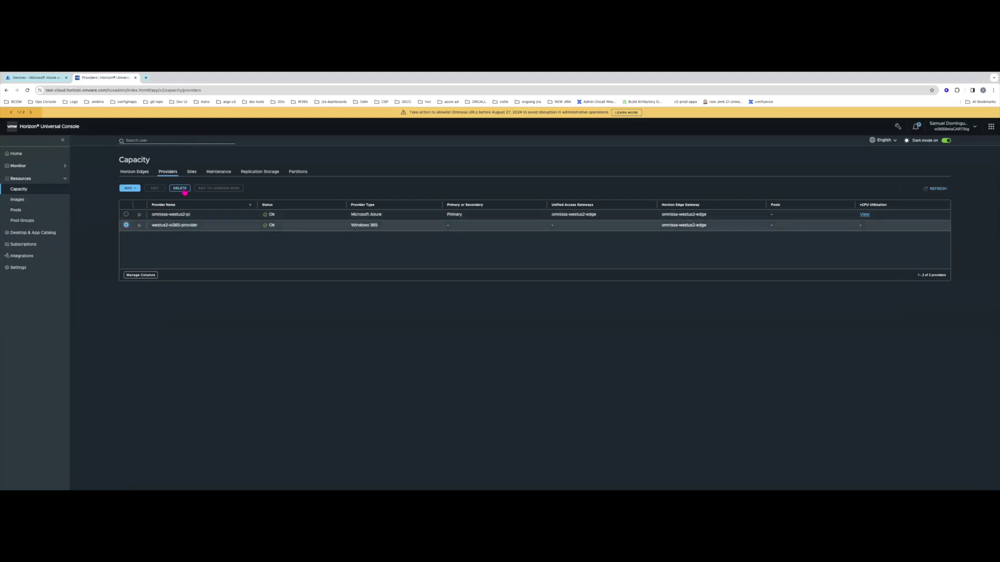
left_click(180, 188)
left_click(567, 314)
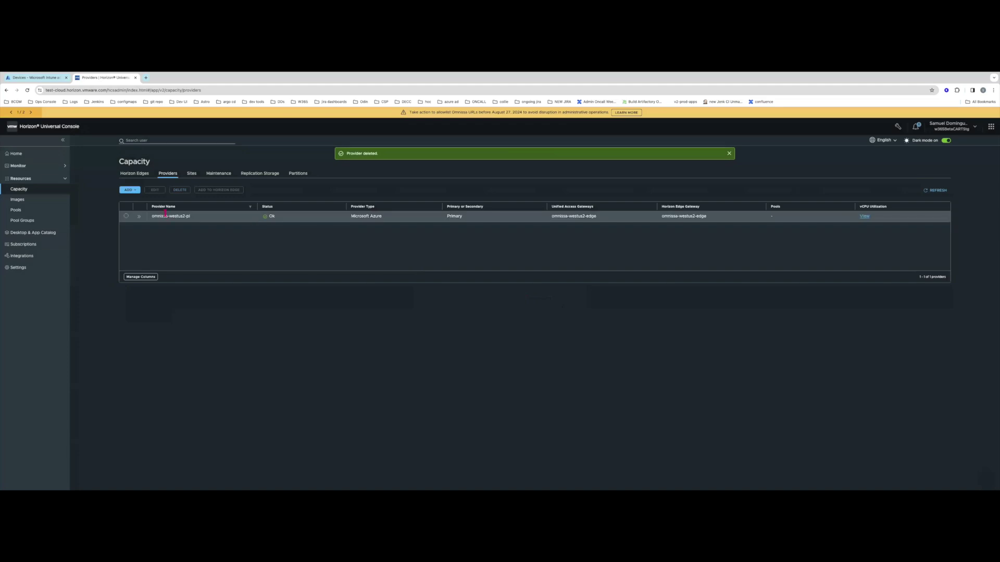
left_click(134, 174)
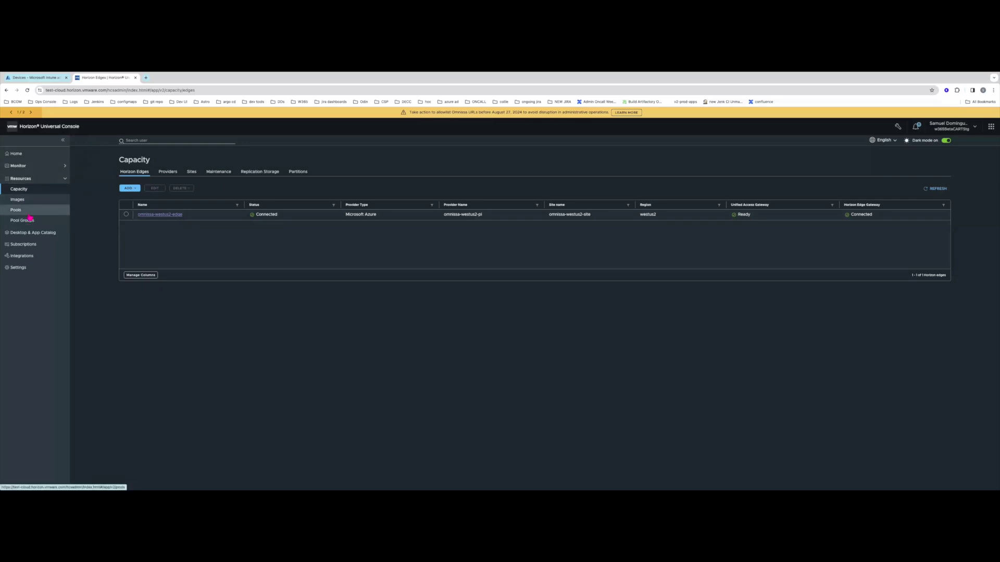
left_click(169, 172)
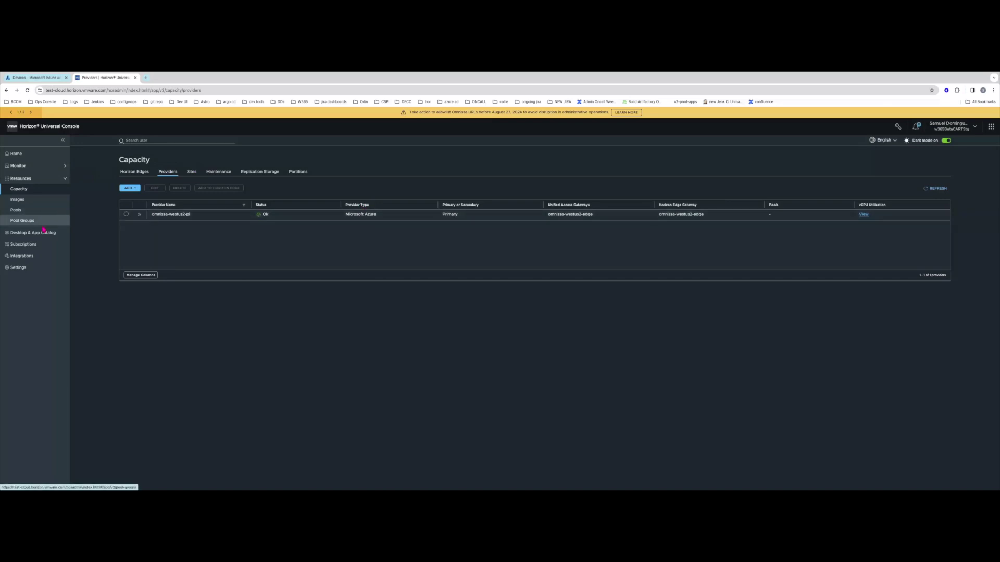
Disconnect the Windows 365 integration from its Azure tenant, confirm the disconnection, and refresh the integration status
left_click(24, 256)
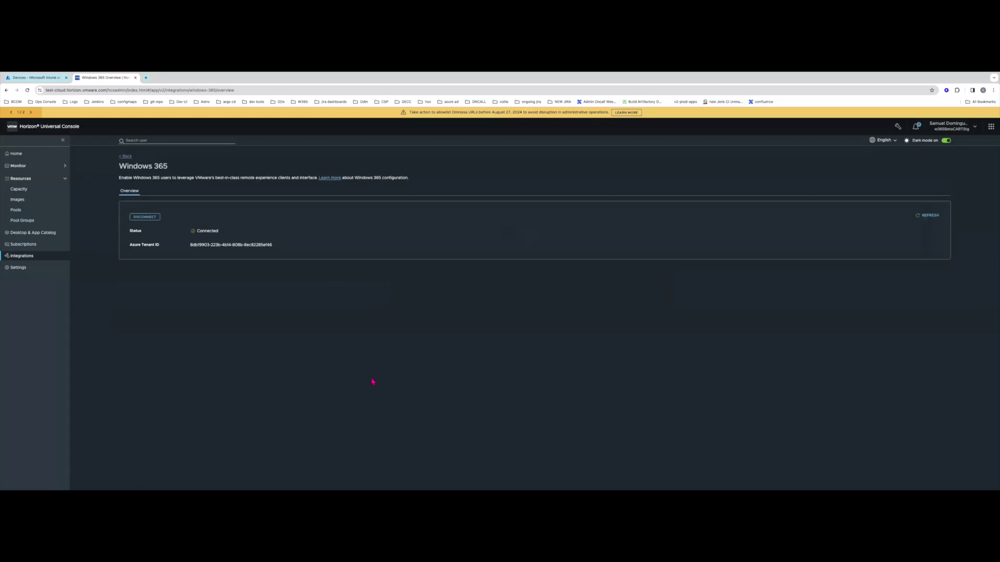
left_click(144, 217)
left_click(486, 320)
left_click(608, 338)
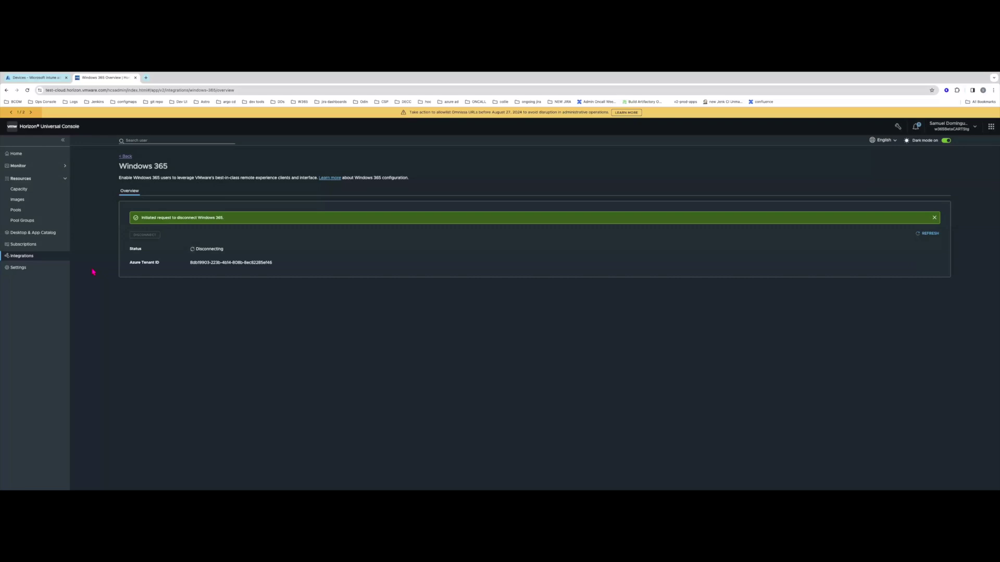
left_click(917, 236)
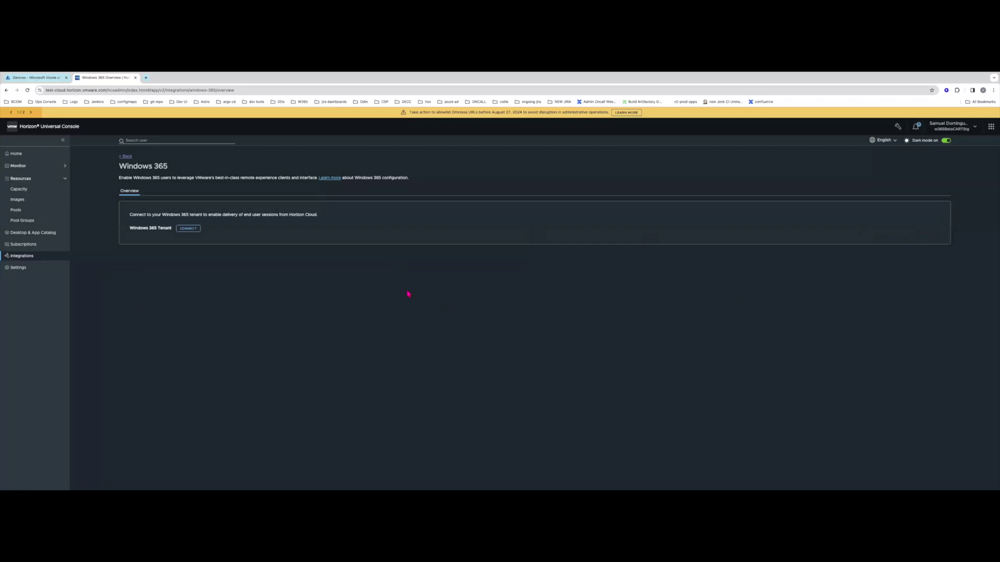